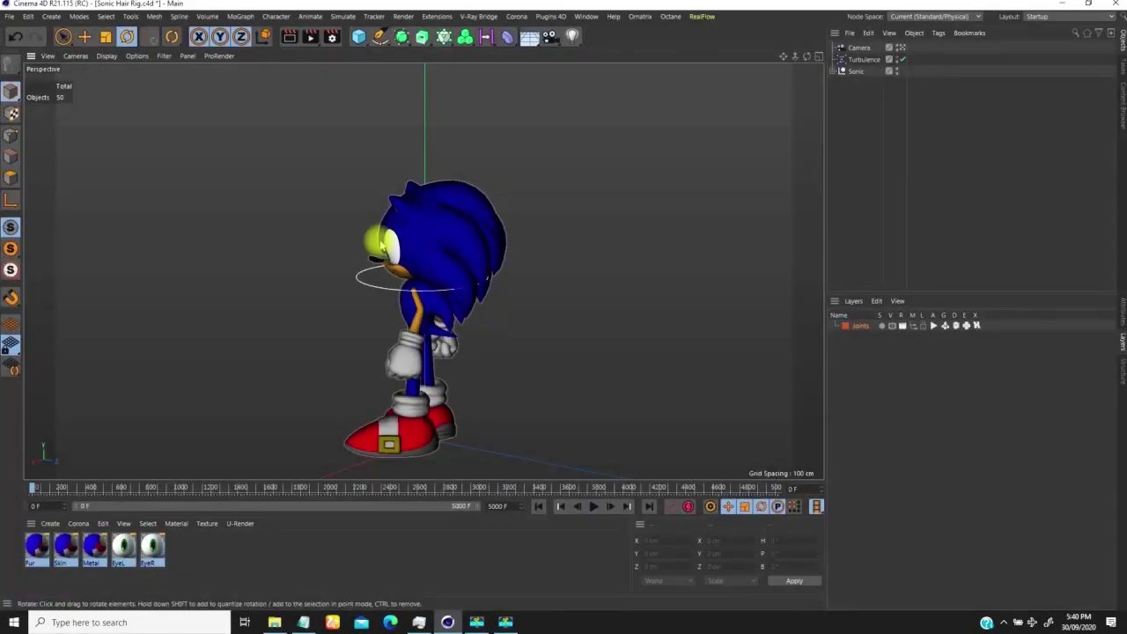
- Examine the Sonic model from several sides and play the animation to watch the hair settle
left_click_drag(395, 281, 450, 274, "alt")
right_click_drag(447, 257, 511, 123, "alt")
middle_click_drag(448, 240, 441, 197, "alt")
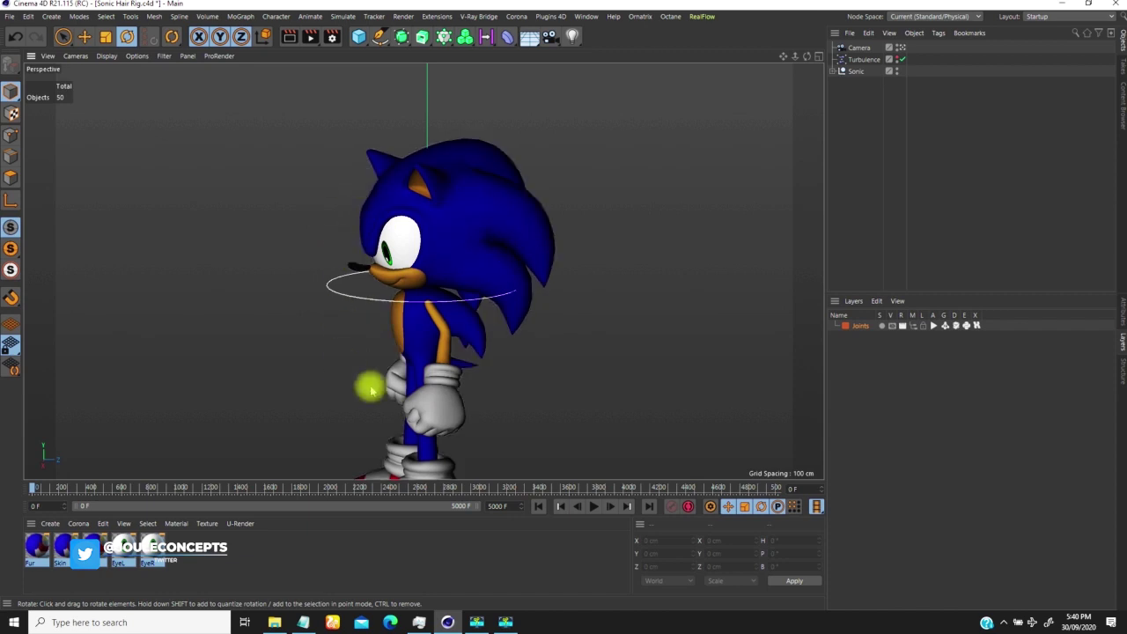
left_click_drag(516, 277, 564, 254, "alt")
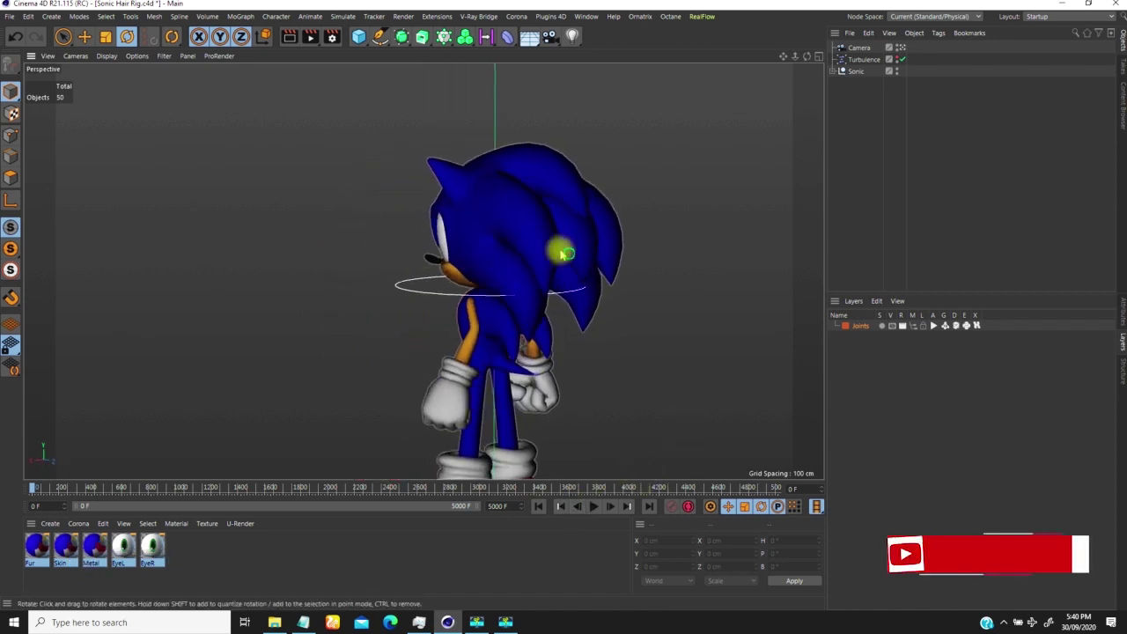
middle_click_drag(563, 254, 455, 188, "alt")
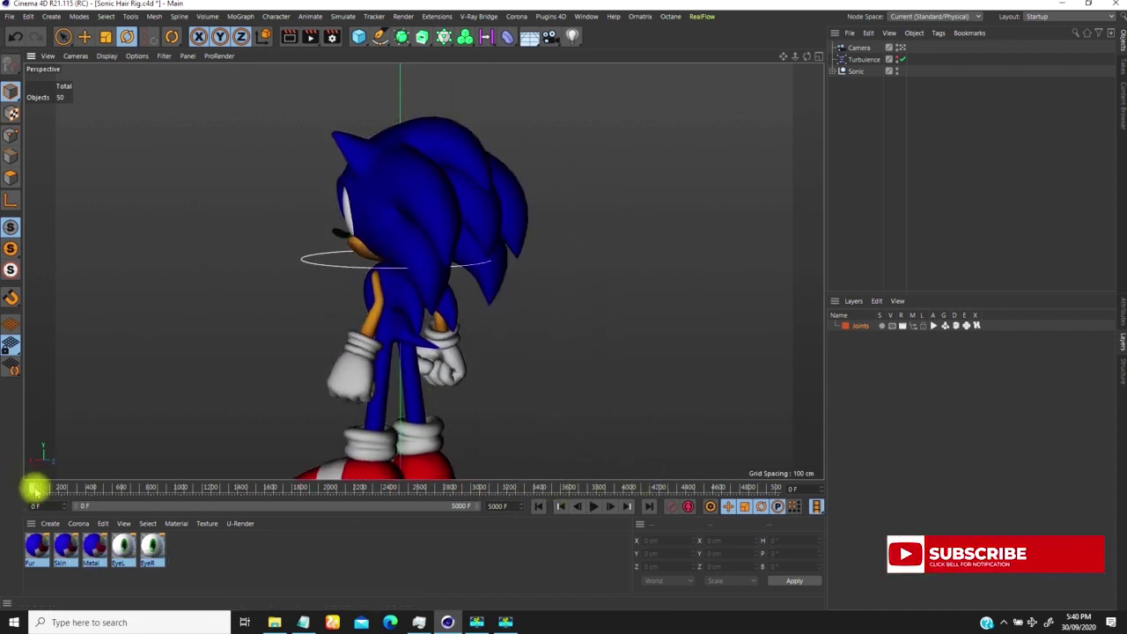
left_click_drag(458, 217, 496, 186, "alt")
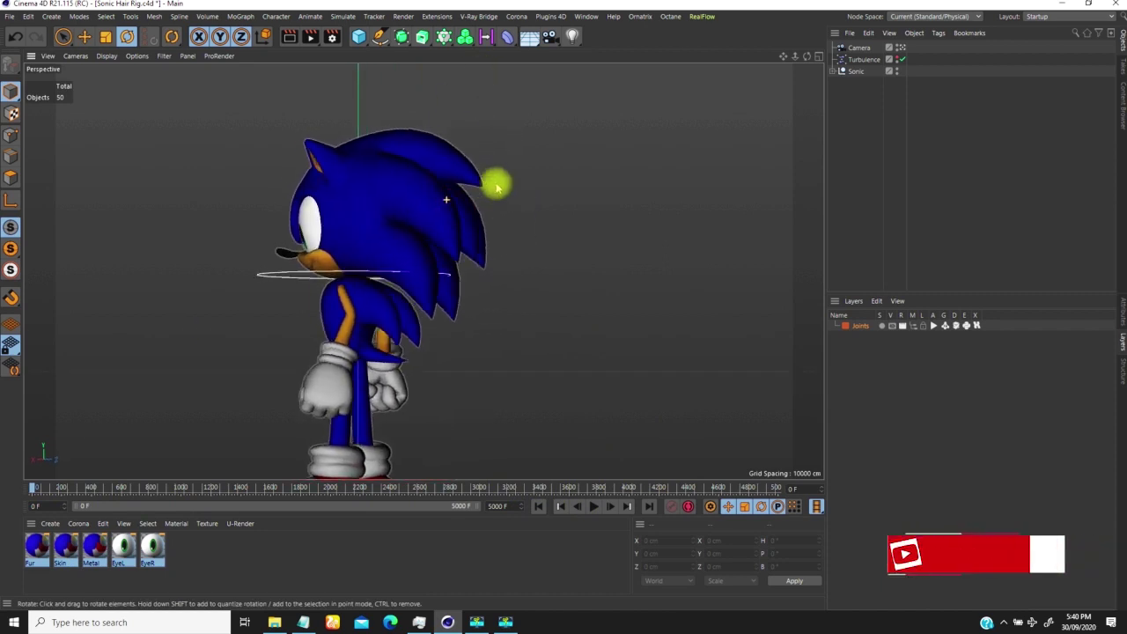
left_click(593, 505)
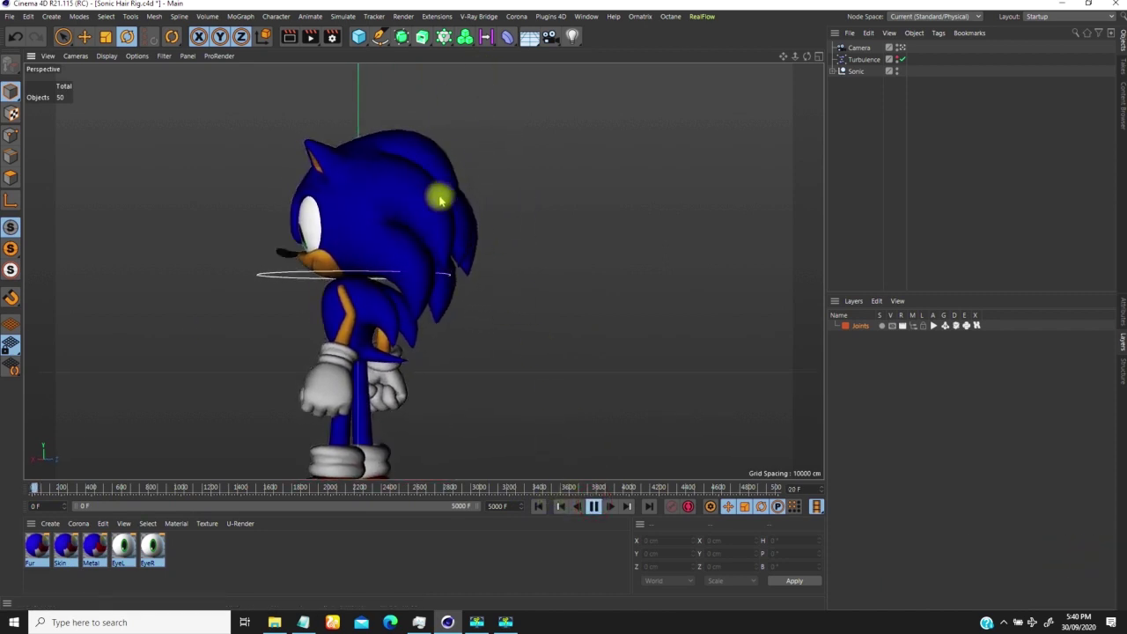
left_click_drag(470, 226, 440, 280, "alt")
middle_click_drag(441, 279, 461, 286, "alt")
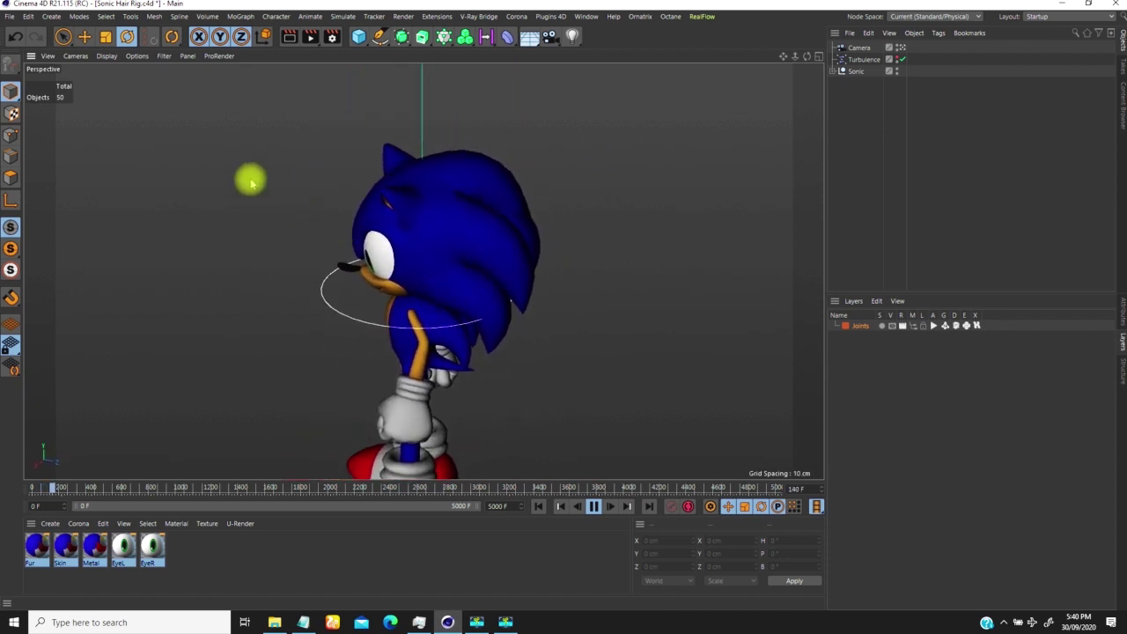
- Rotate Sonic's head in several directions during playback to test the hair motion, and return playback to frame 0
left_click(381, 314)
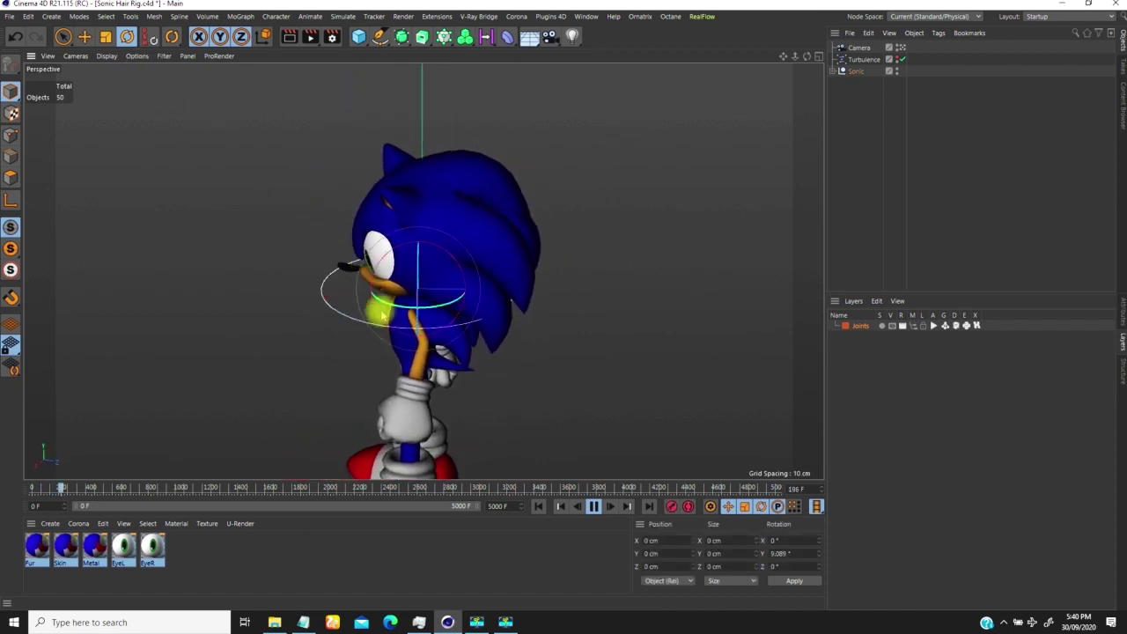
left_click_drag(398, 282, 232, 276)
left_click_drag(596, 262, 543, 290)
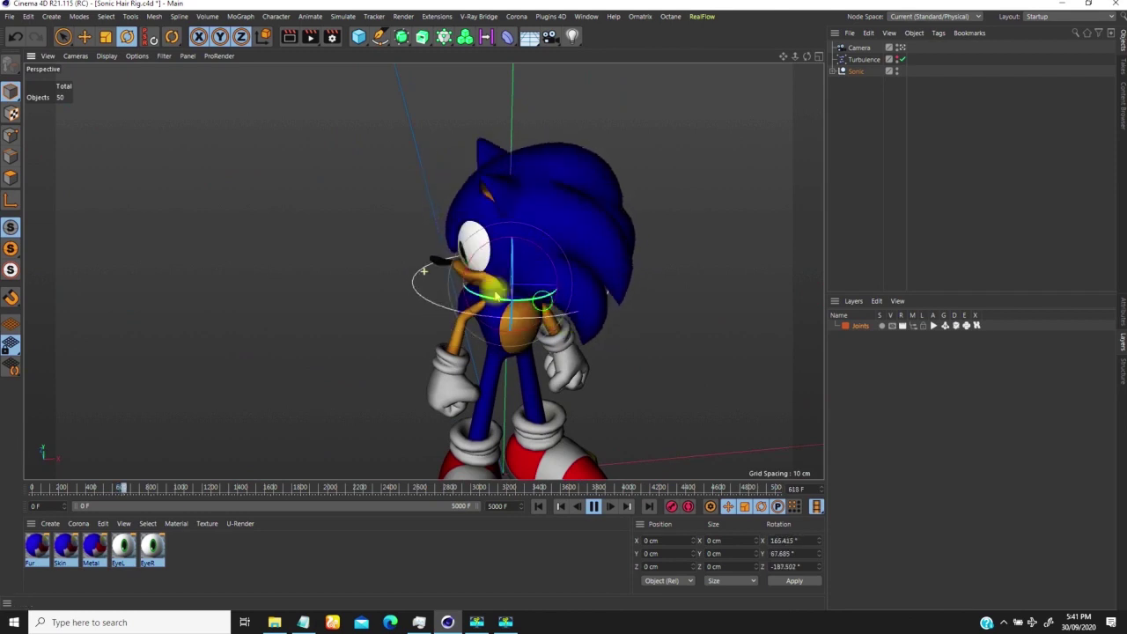
left_click_drag(496, 296, 454, 264, "alt")
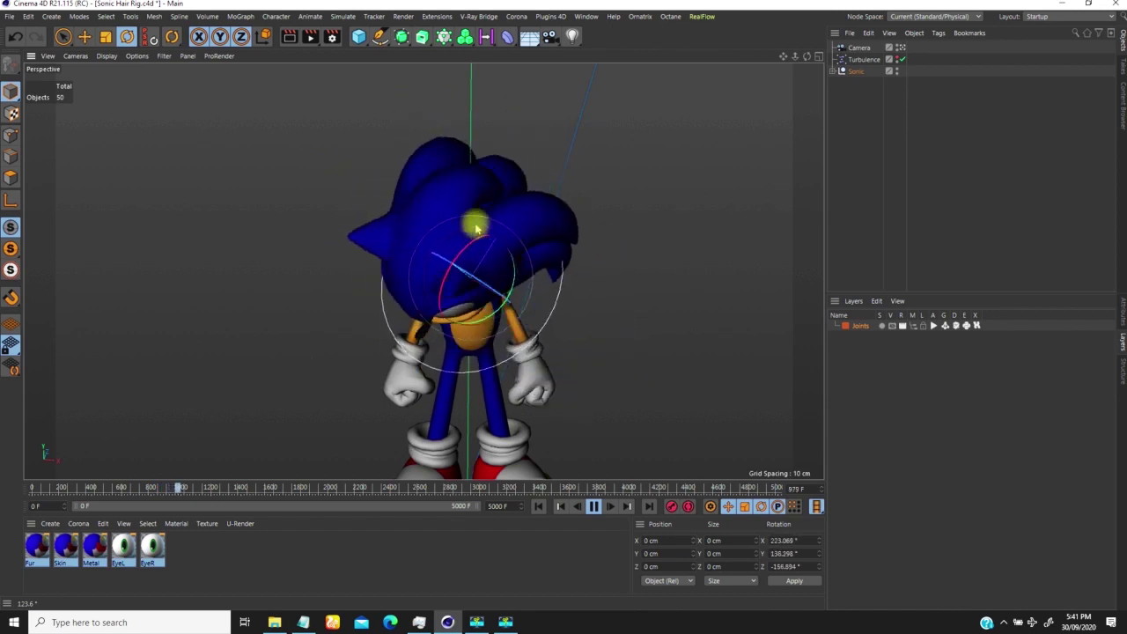
middle_click_drag(435, 261, 398, 267, "alt")
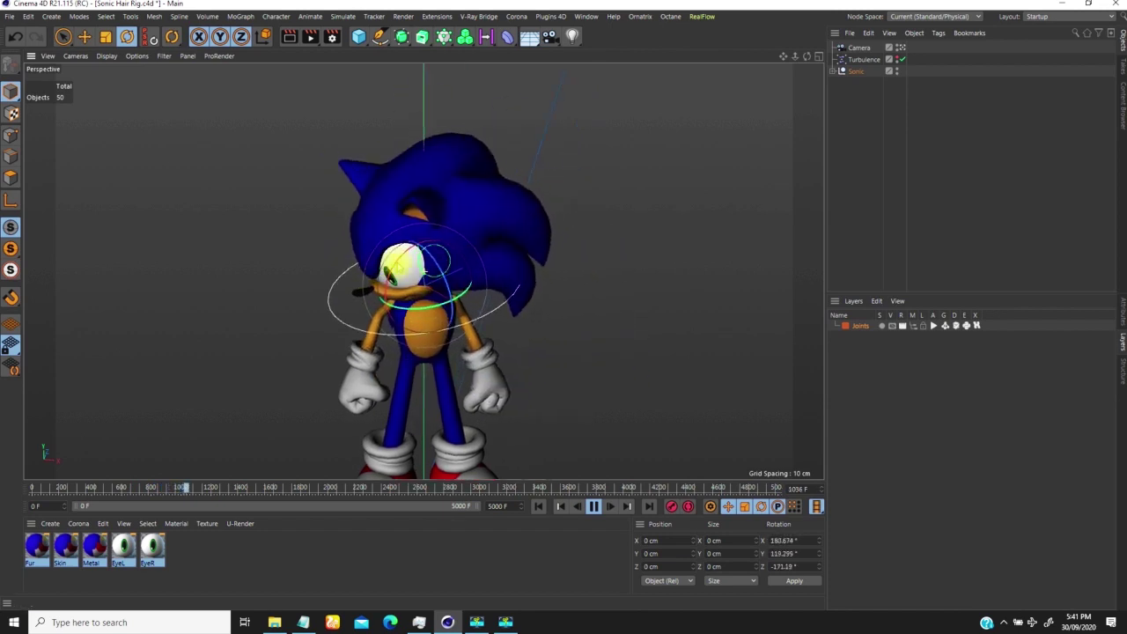
left_click(596, 506)
left_click(538, 505)
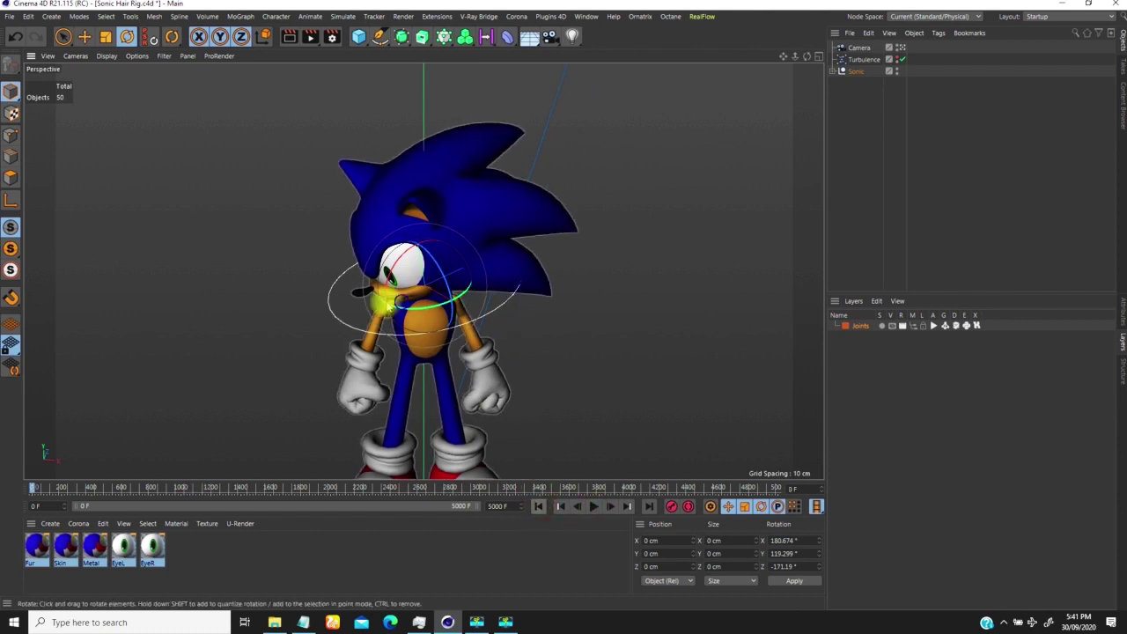
- Undo the rotations applied to Sonic's head
middle_click_drag(396, 277, 346, 286, "alt")
left_click_drag(424, 271, 430, 348, "alt")
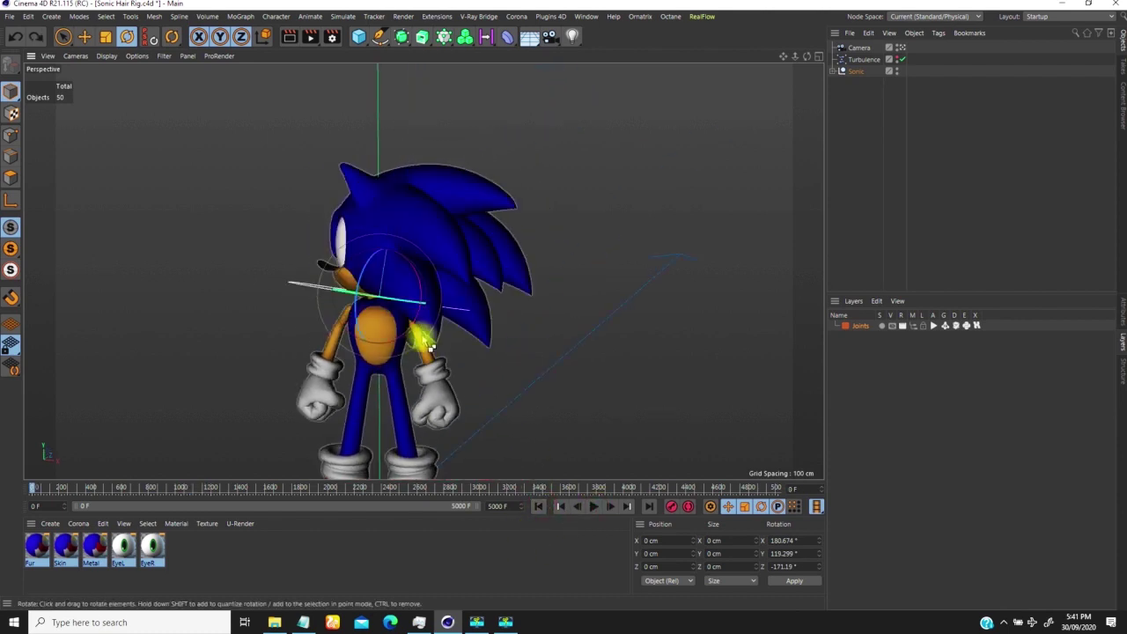
key("ctrl+z")
key("ctrl+z")
key("ctrl+z")
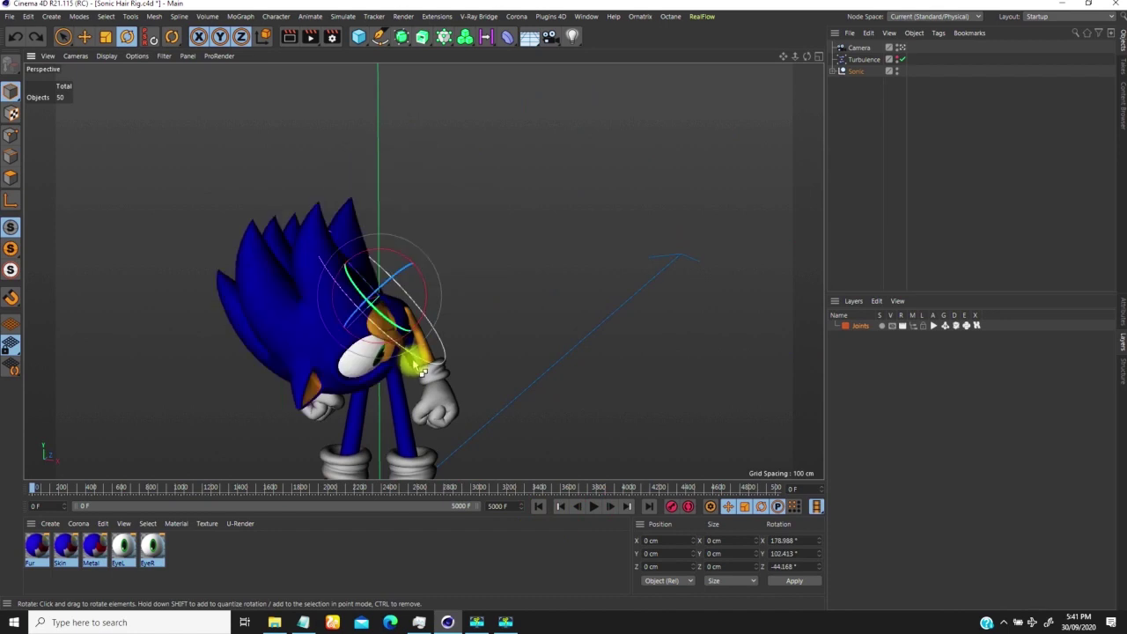
left_click_drag(390, 353, 392, 291, "alt")
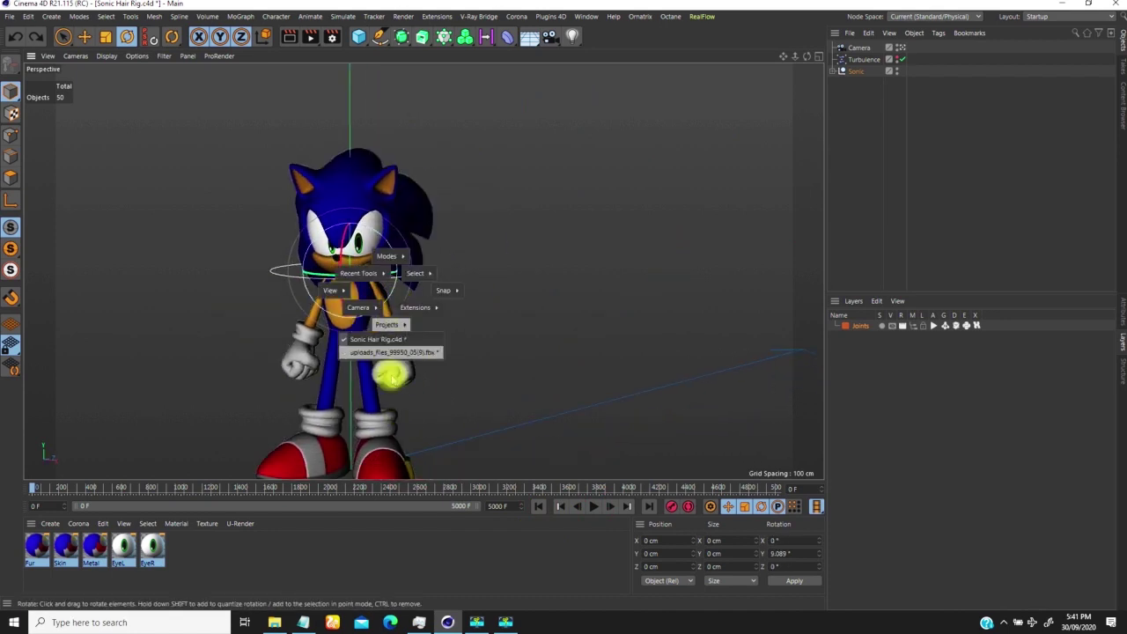
- Switch to the uploads_files_99950_05(9).fbx project, look up the model source noted in Notepad, and inspect the joker head
left_click(388, 352)
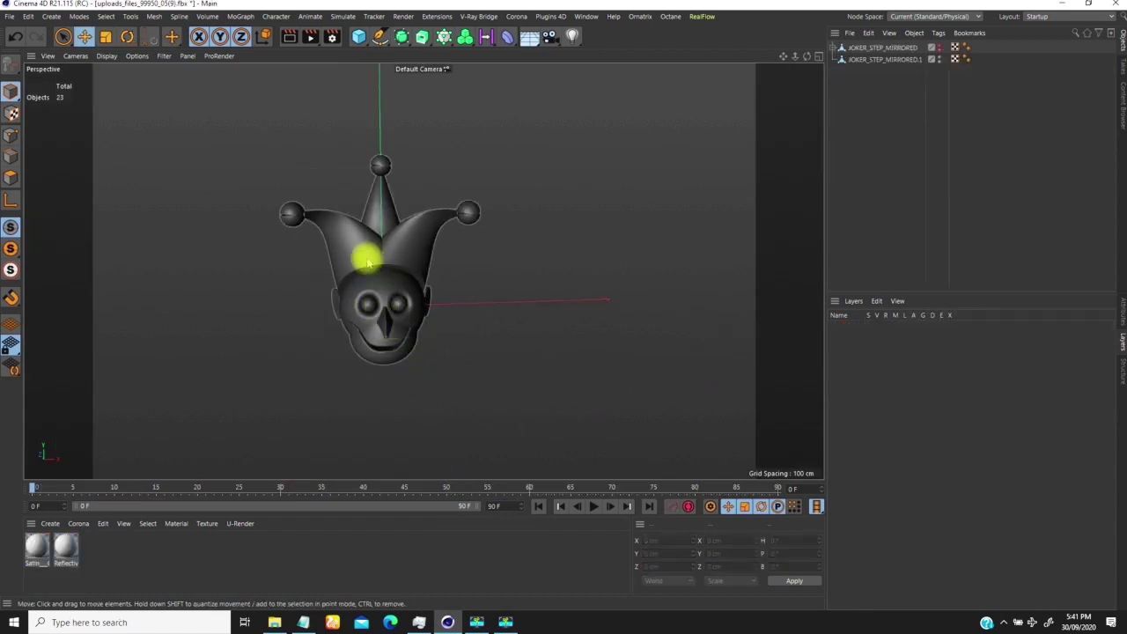
left_click(303, 622)
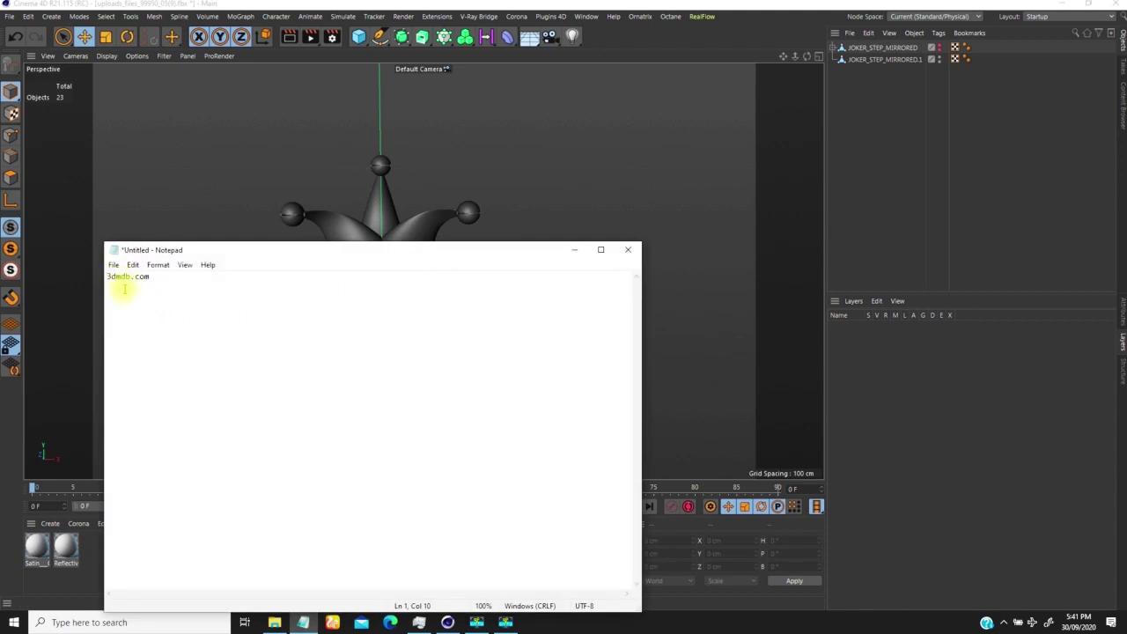
left_click(571, 251)
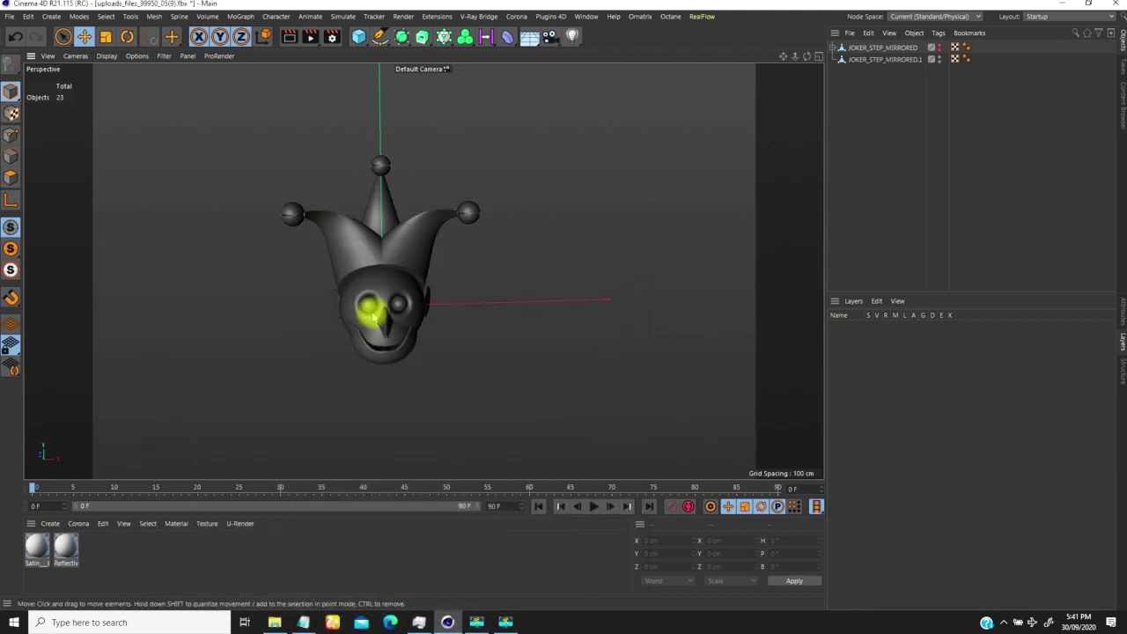
left_click_drag(386, 325, 393, 291, "alt")
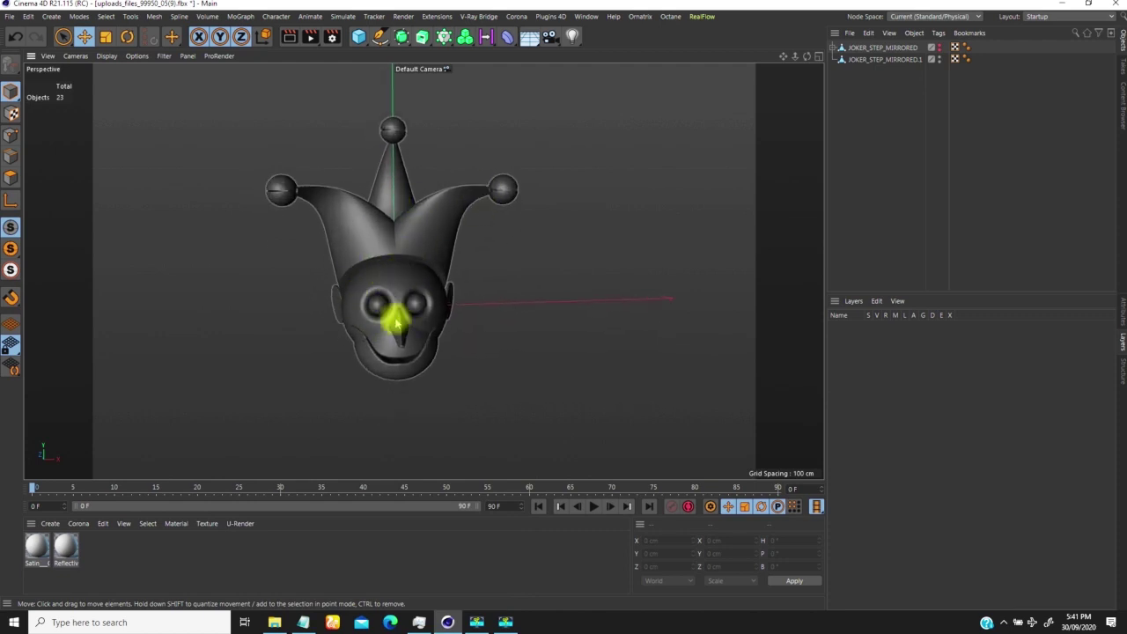
mouse_move(424, 288)
left_mouse_down("alt")
mouse_move(305, 257)
mouse_move(405, 294)
mouse_move(411, 273)
left_mouse_up("alt")
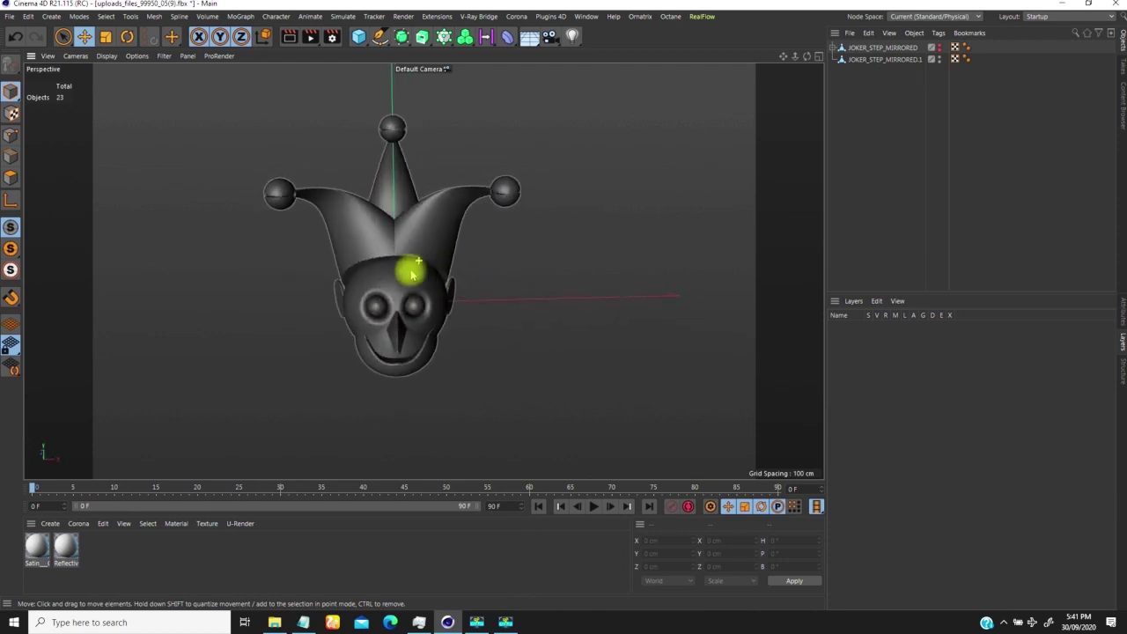
left_click_drag(407, 350, 396, 280, "alt")
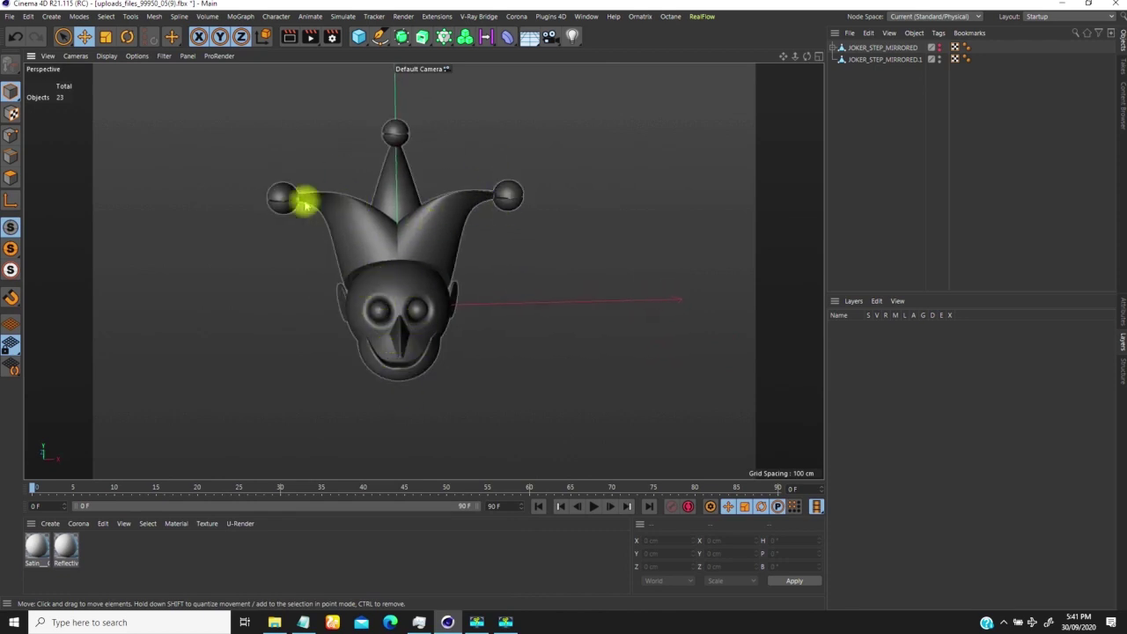
- Draw a two-joint bone about 121 cm long on JOKER_STEP_MIRRORED.1 in the Front view, from the chin up to the forehead
left_click(871, 59)
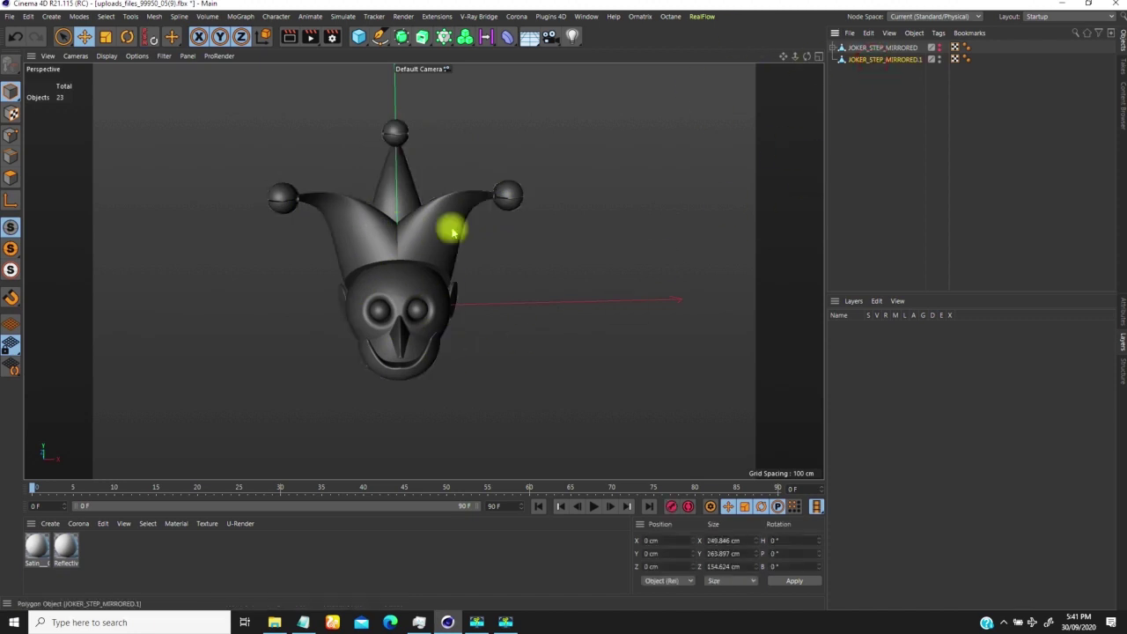
left_click(343, 18)
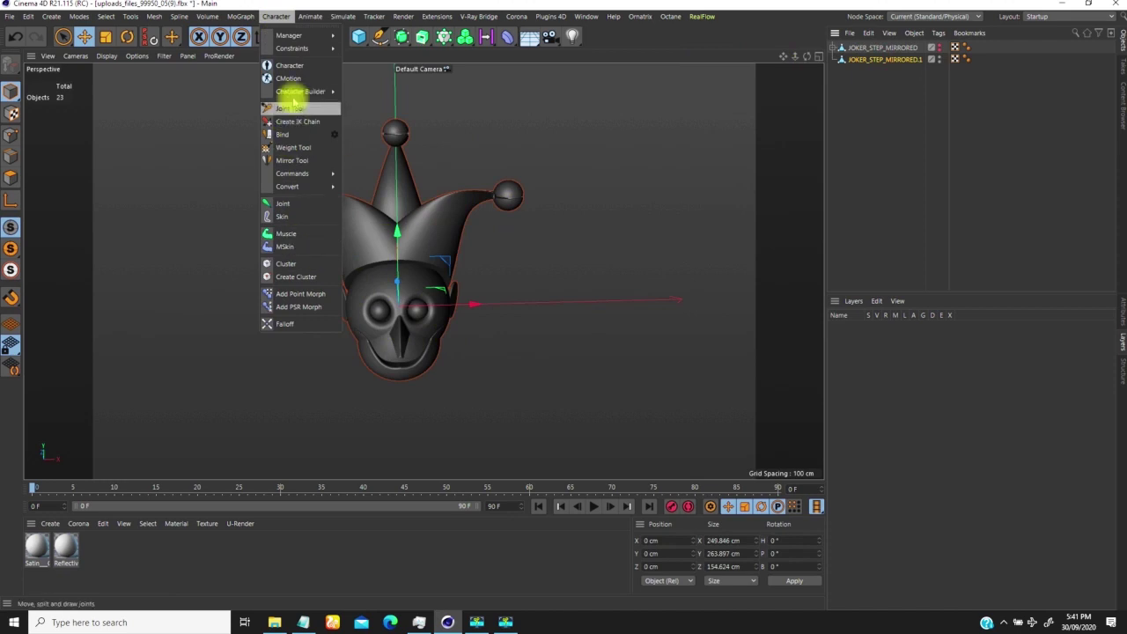
left_click(289, 107)
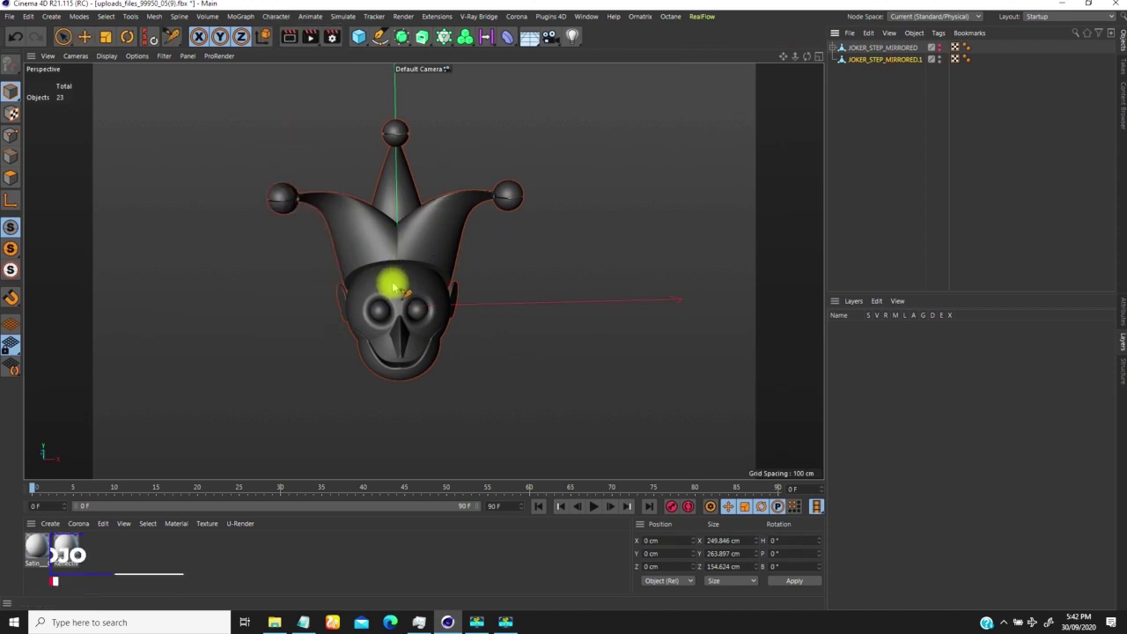
key("F4")
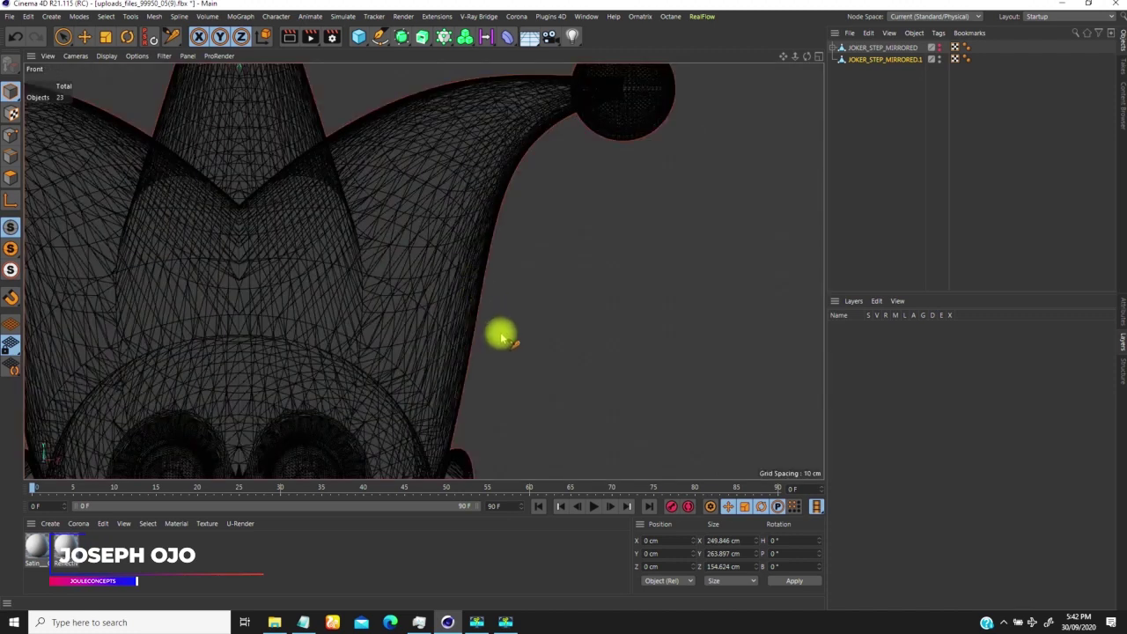
scroll(381, 319, "down", 8)
scroll(375, 324, "up", 3)
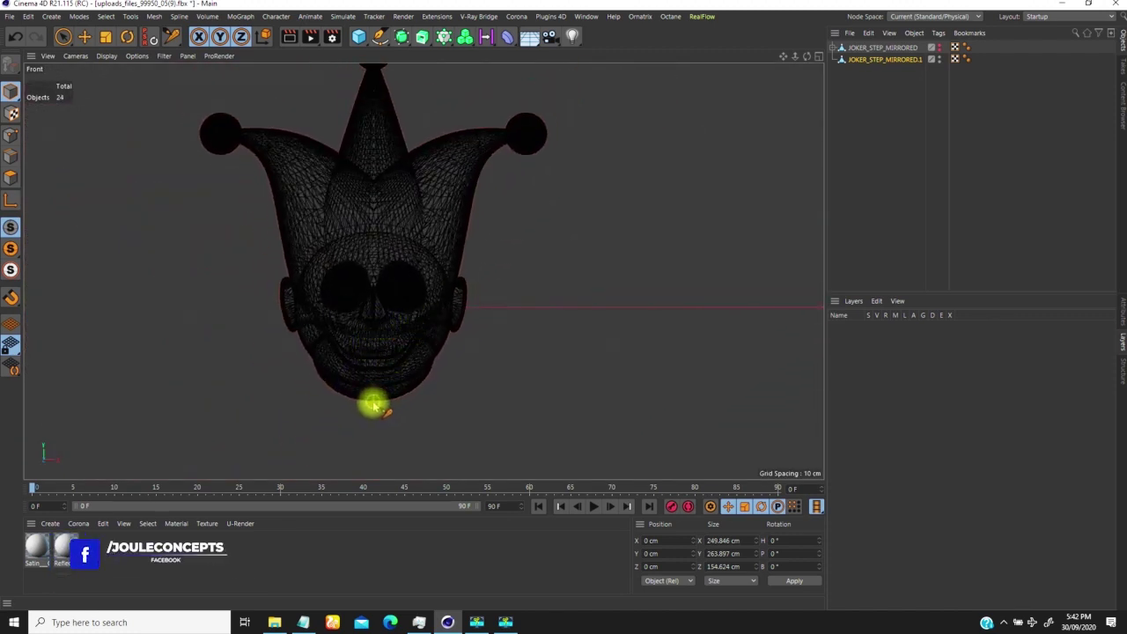
left_click_drag(373, 403, 373, 233, "ctrl")
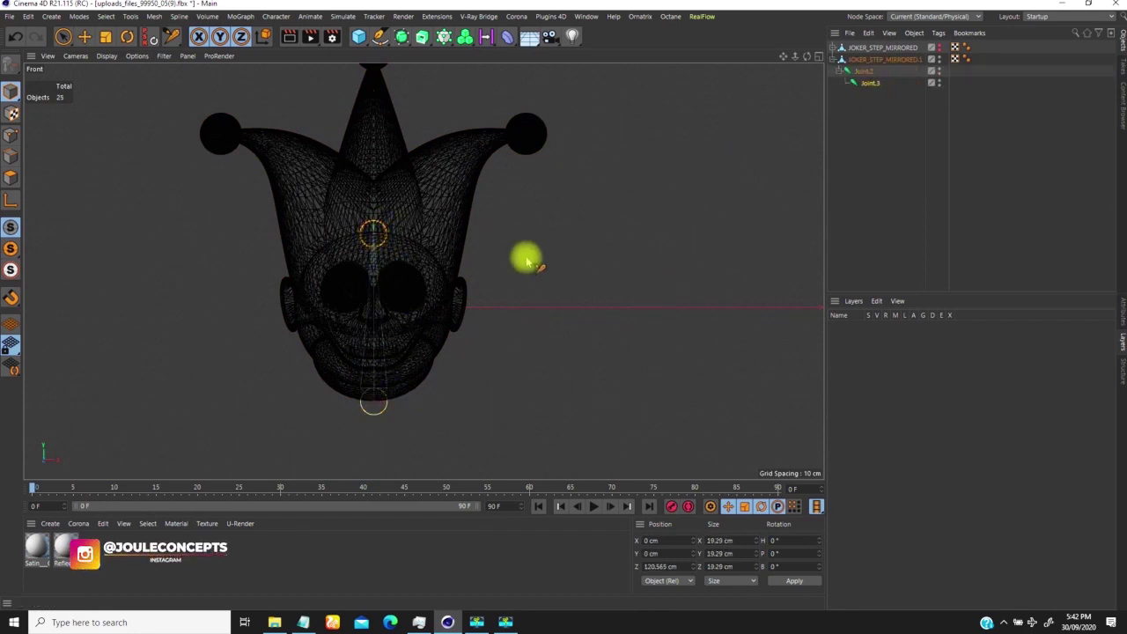
middle_click_drag(402, 314, 400, 319, "alt")
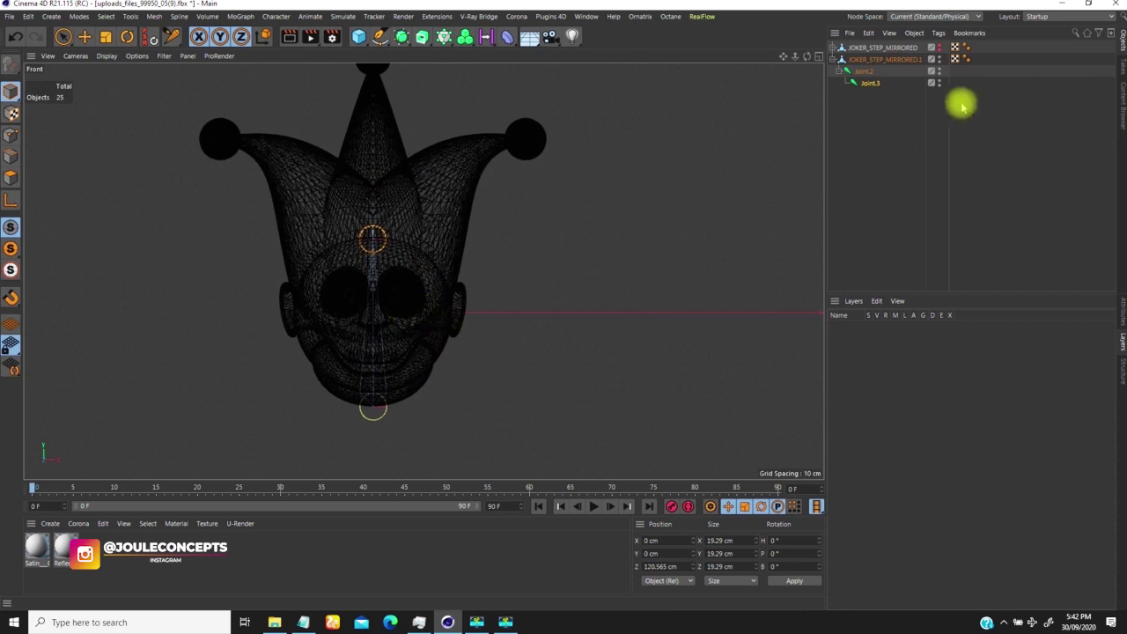
- Draw a separate bone about 214 cm long under JOKER_STEP_MIRRORED.1, from the nose to the tip of the hat's middle spike
left_click(874, 58)
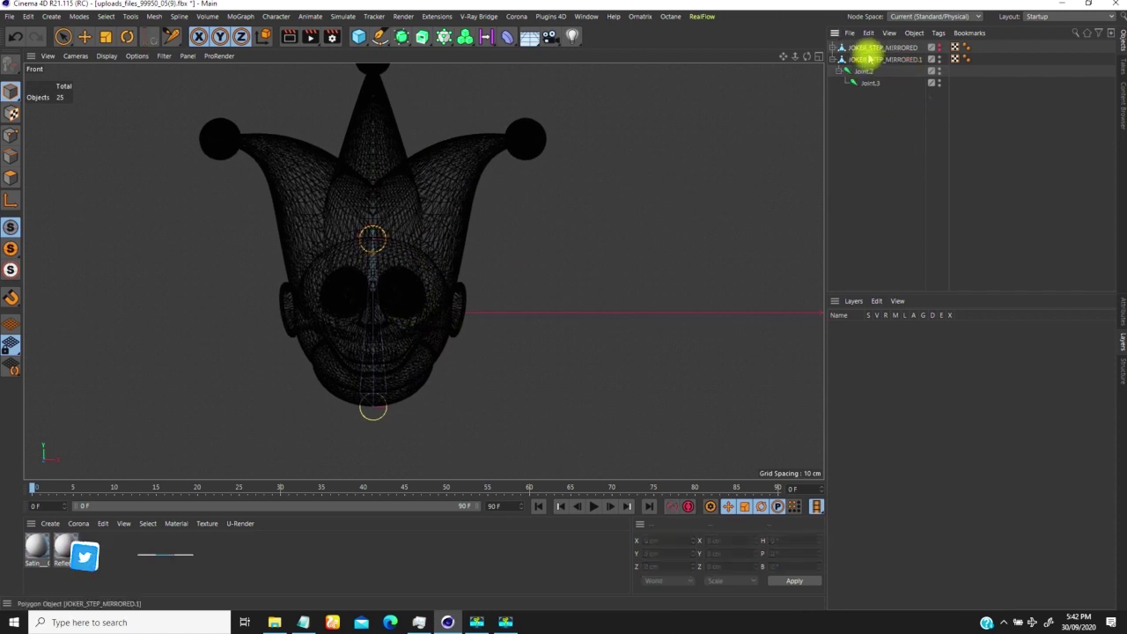
middle_click_drag(385, 267, 370, 335, "alt")
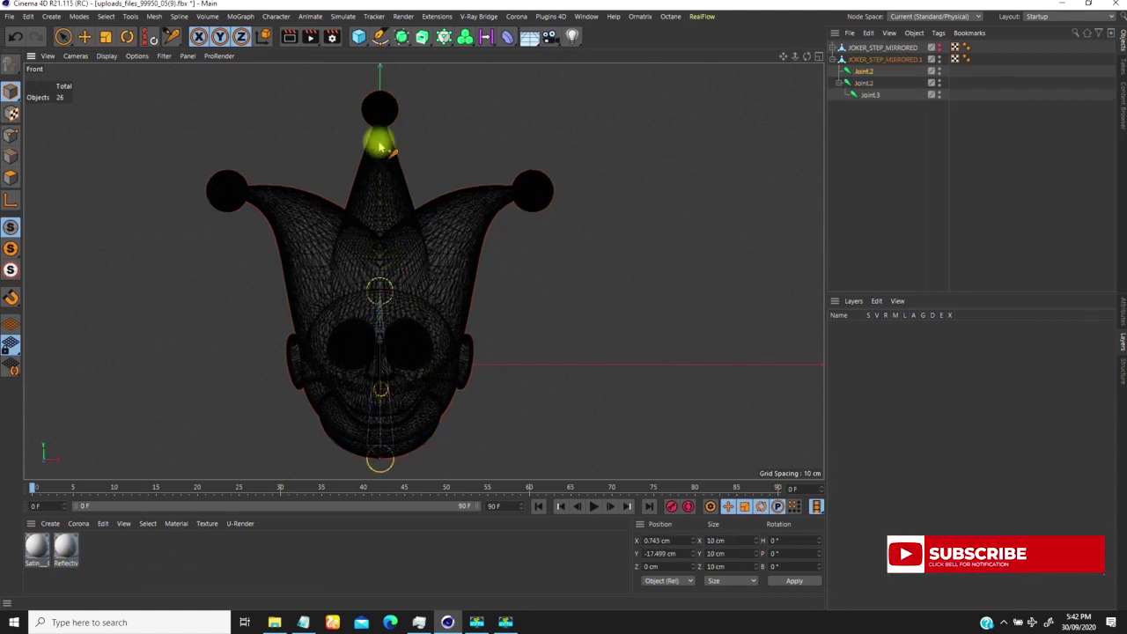
left_click(383, 99, "ctrl")
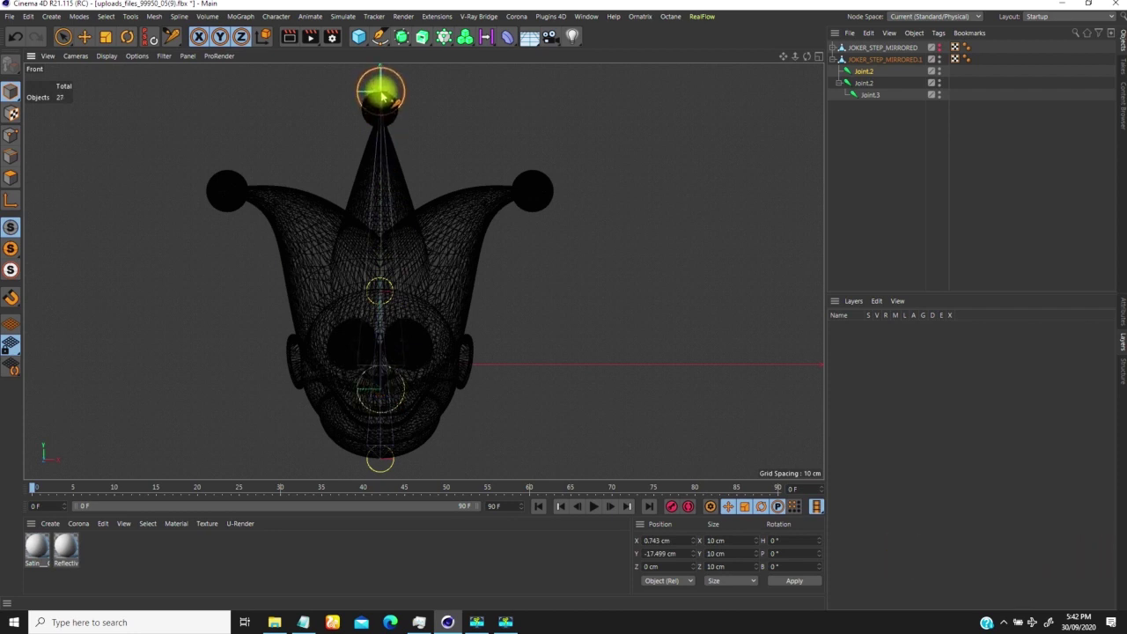
- Split the middle spike's bone with five intermediate joints spaced from the eyes to below the top ball, and reselect the JOKER_STEP_MIRRORED.1 mesh
left_click(380, 385, "ctrl")
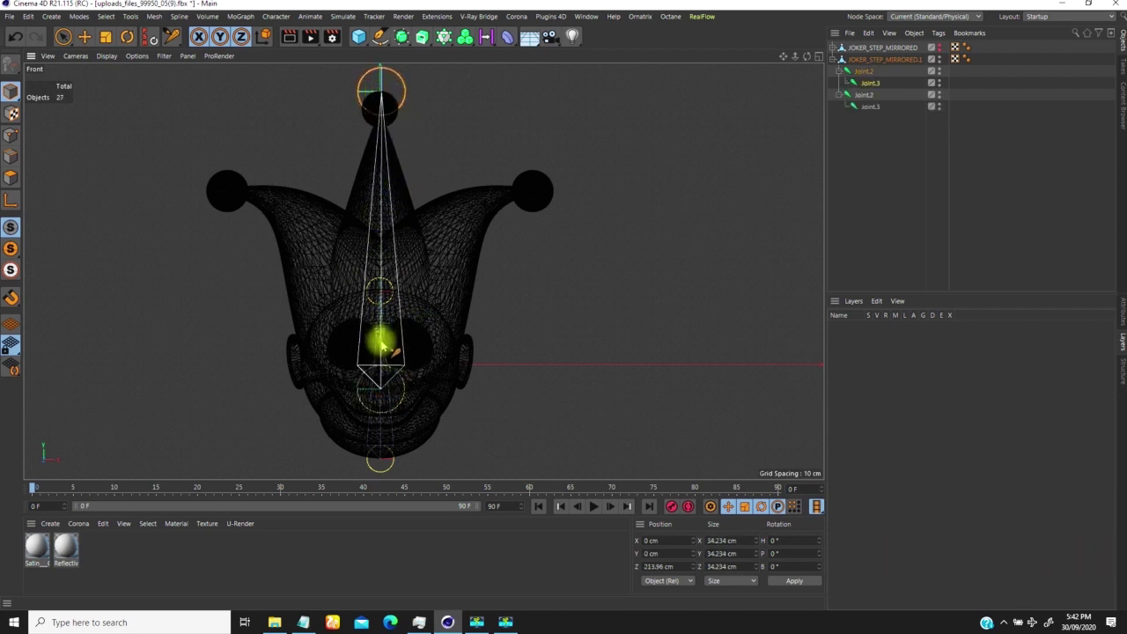
left_click(392, 299, "ctrl")
left_click(380, 282, "ctrl")
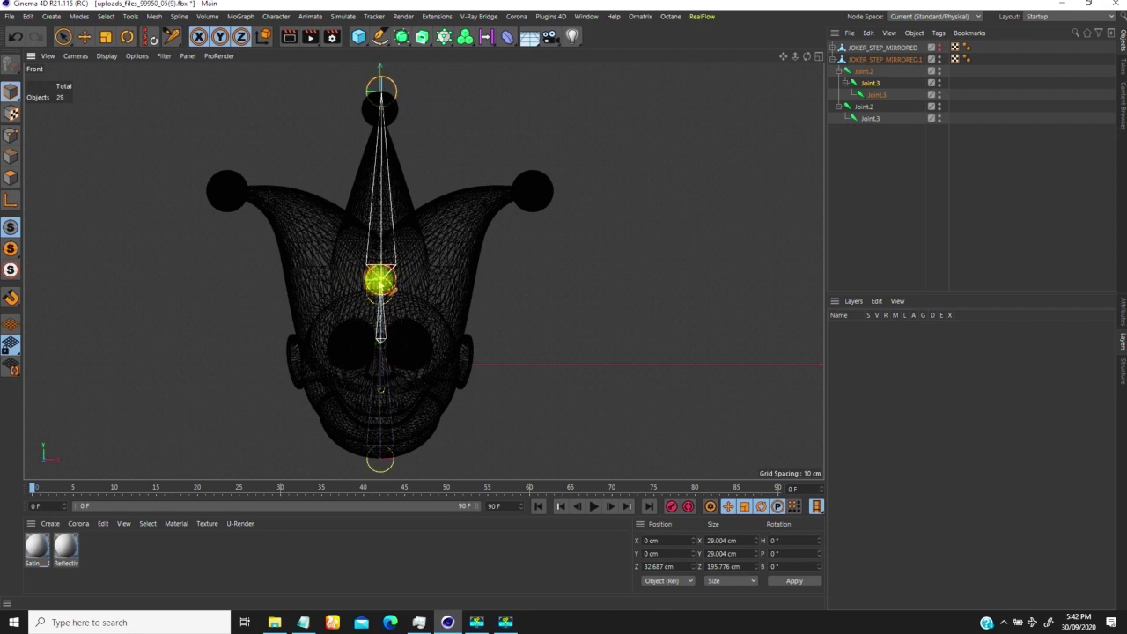
left_click(381, 227, "ctrl")
left_click(381, 178, "ctrl")
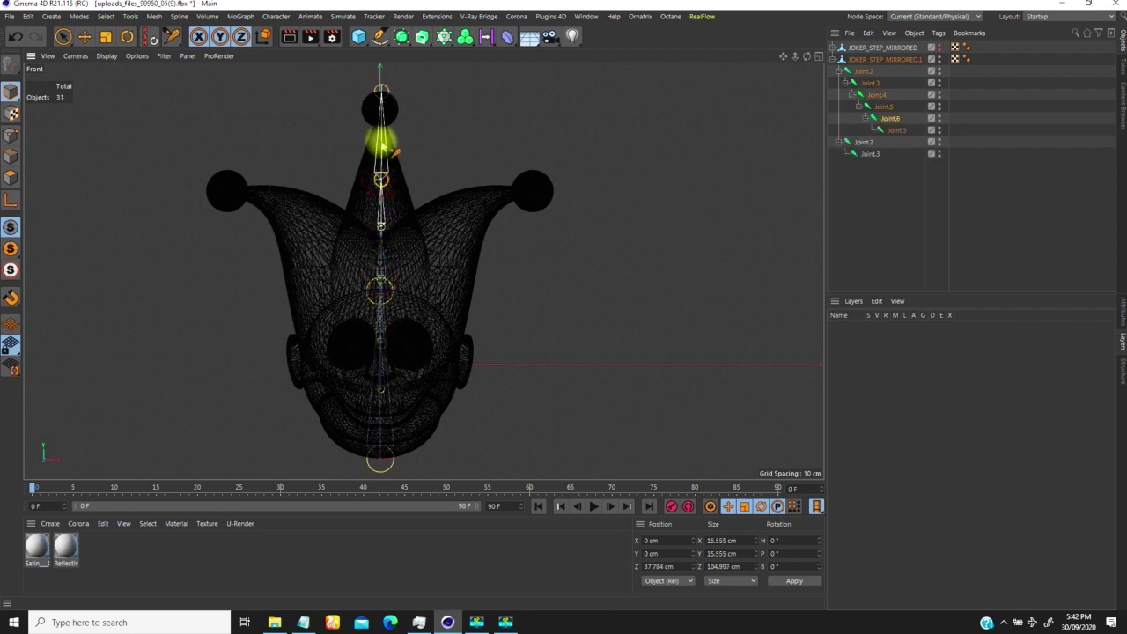
left_click(381, 133, "ctrl")
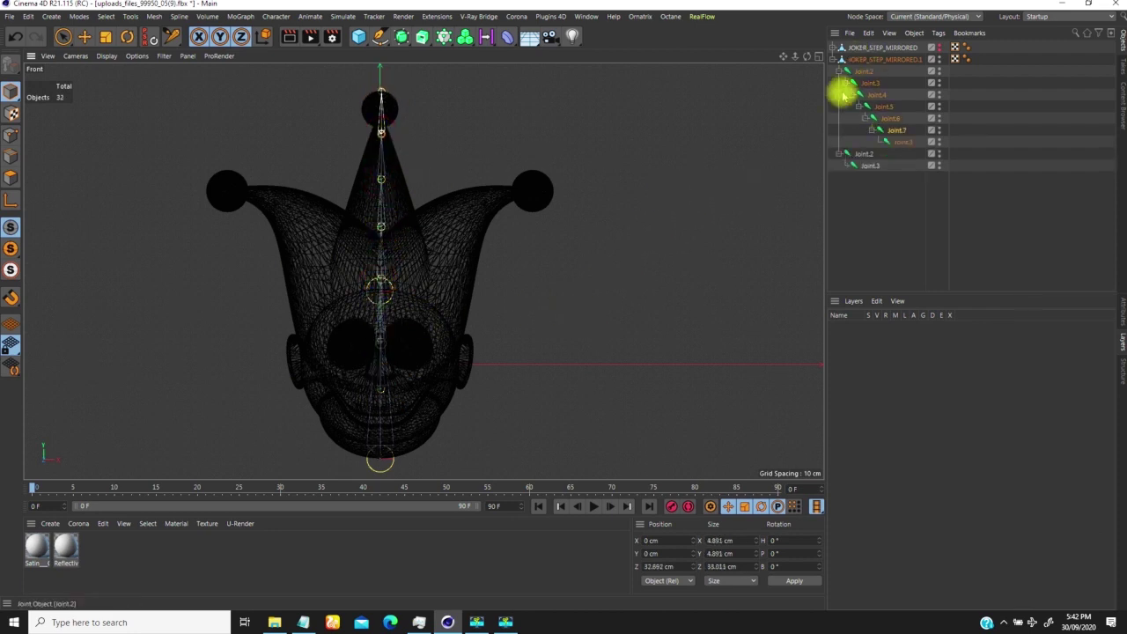
left_click(872, 59)
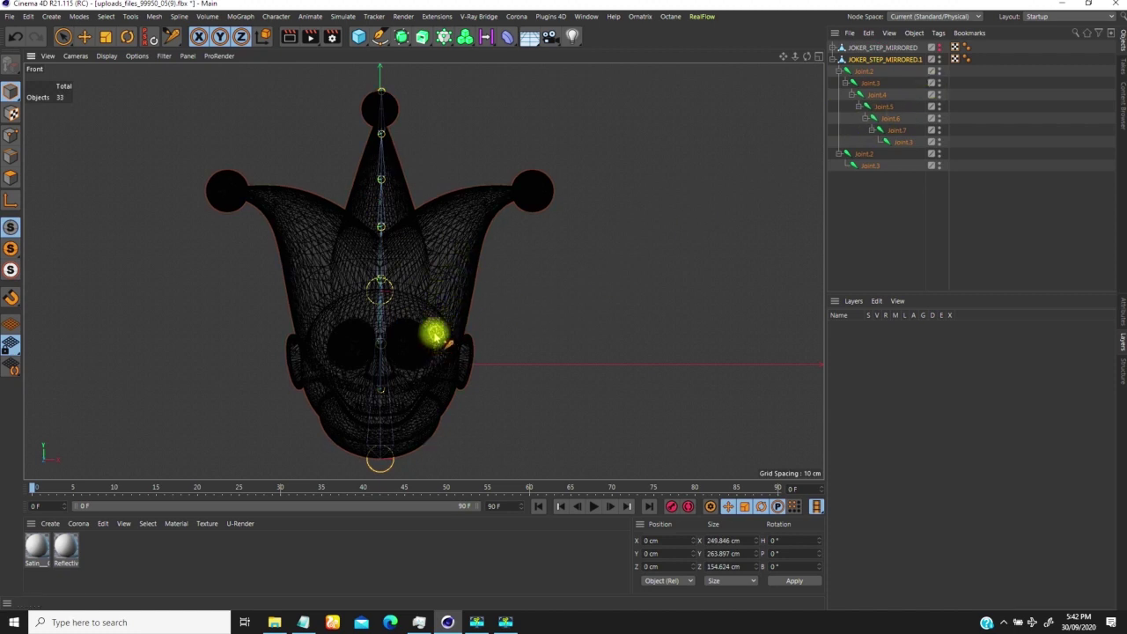
- Draw a six-joint chain in the Front view from beside the eye, up through the right-hand spike and into its ball
left_click(438, 352, "ctrl")
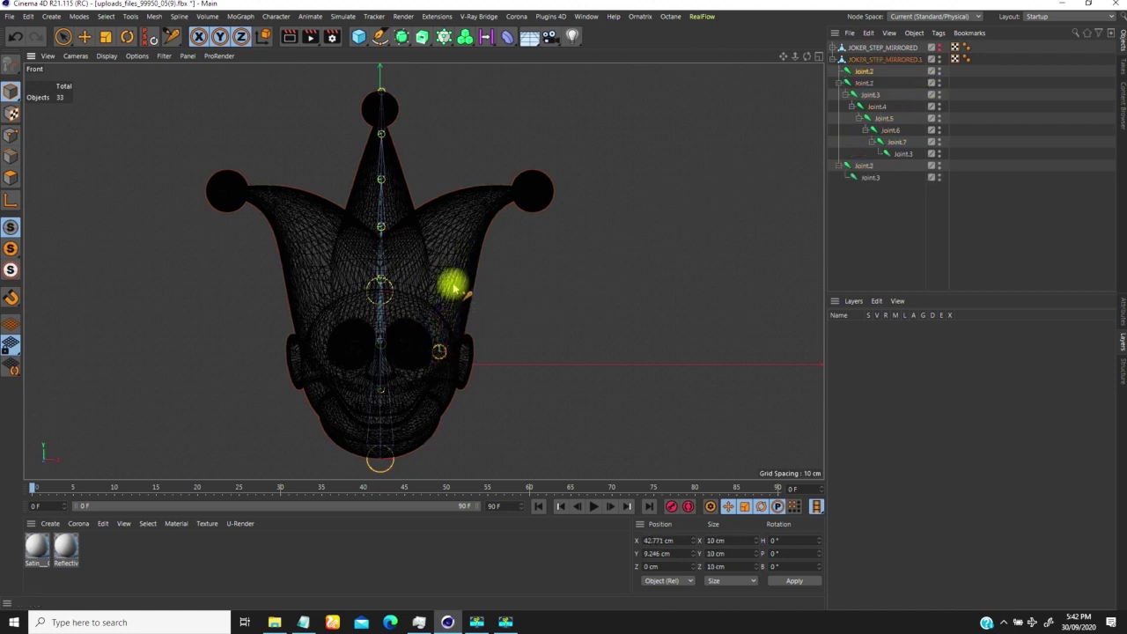
left_click(441, 293, "ctrl")
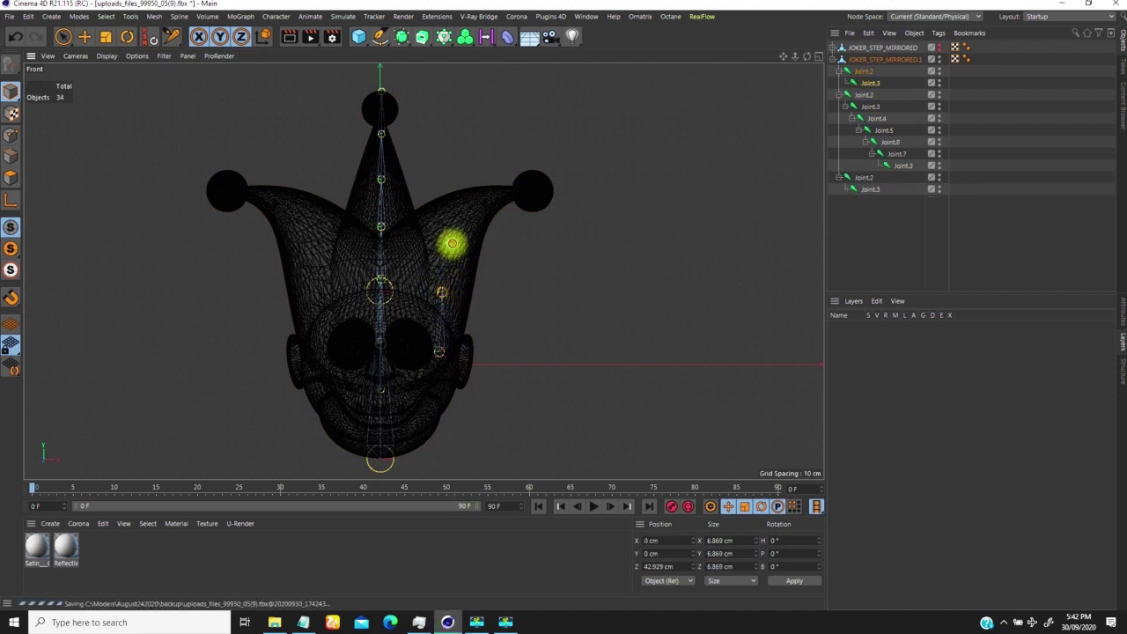
left_click(485, 205, "ctrl")
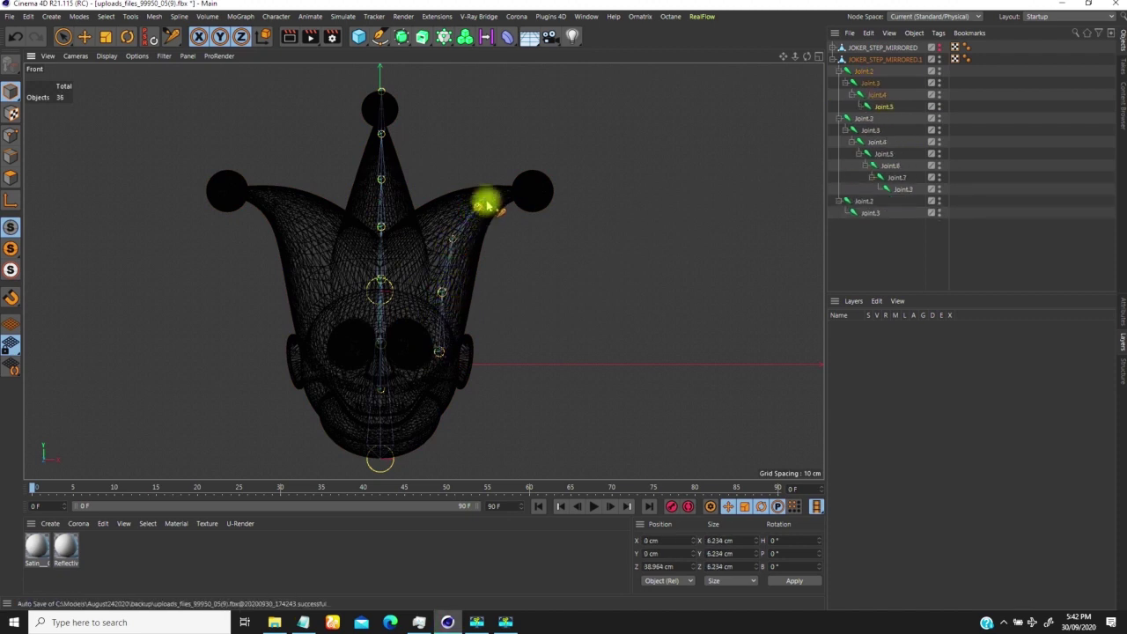
left_click(514, 193, "ctrl")
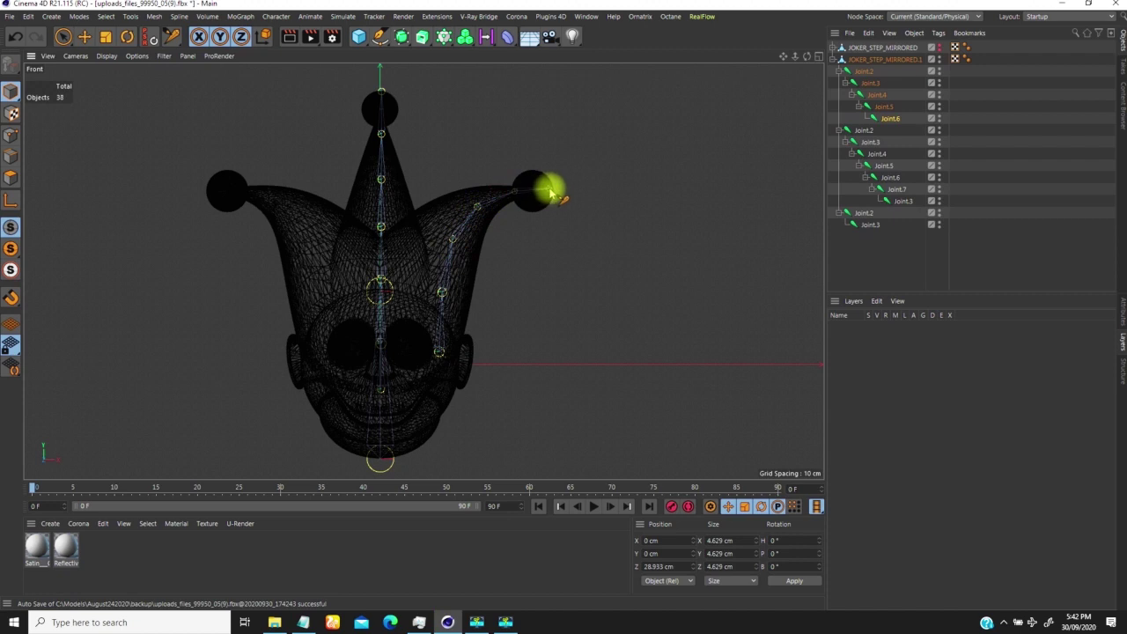
left_click(550, 191, "ctrl")
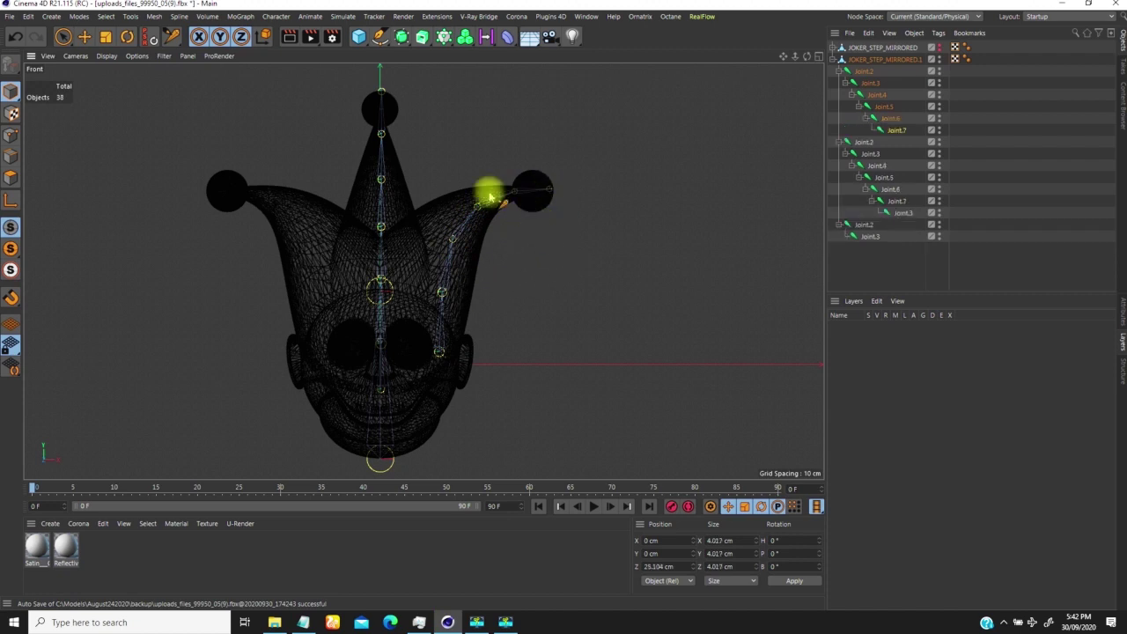
- In the Top view, move the side spike chain's outer three joints so they follow the spike and end inside its ball
key("F1")
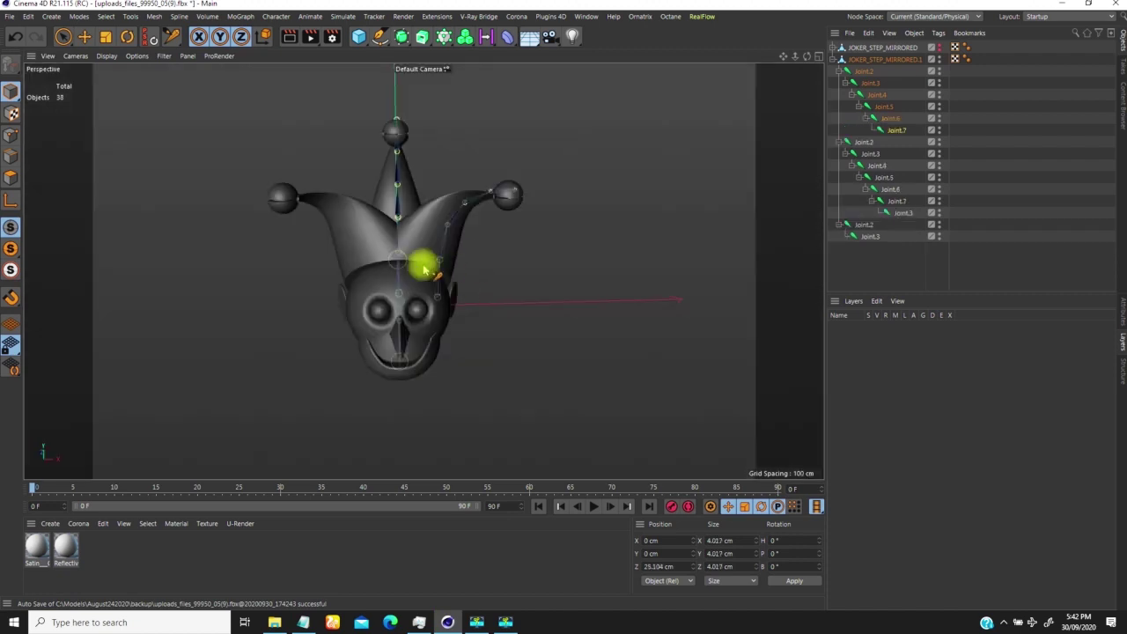
left_click_drag(455, 314, 250, 347, "alt")
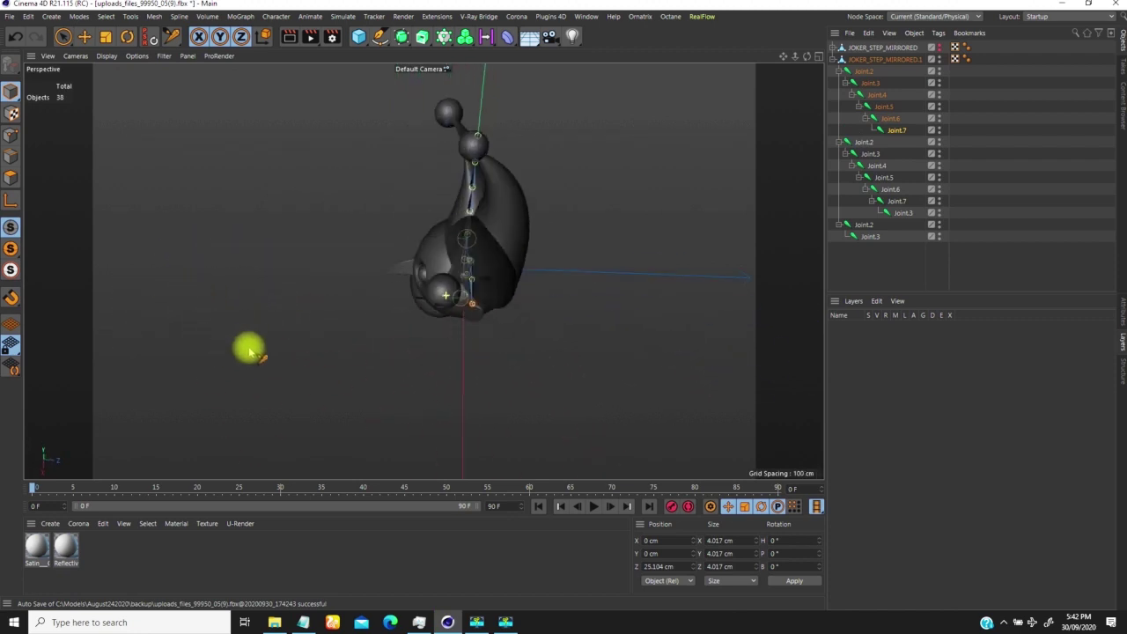
left_click_drag(453, 324, 185, 300, "alt")
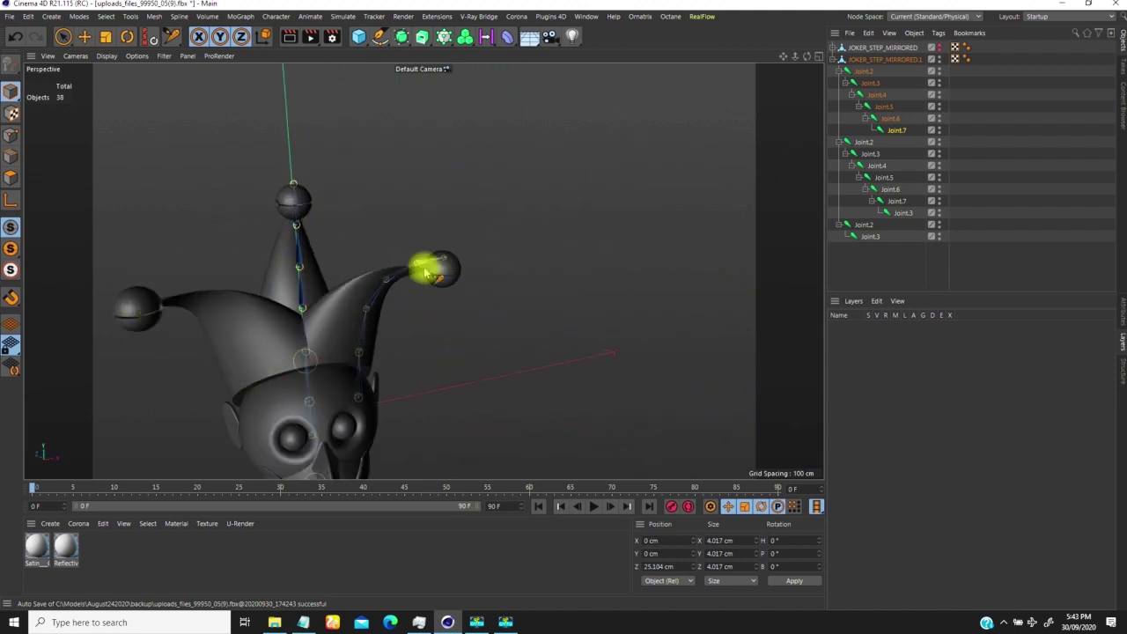
left_click_drag(356, 329, 294, 393, "alt")
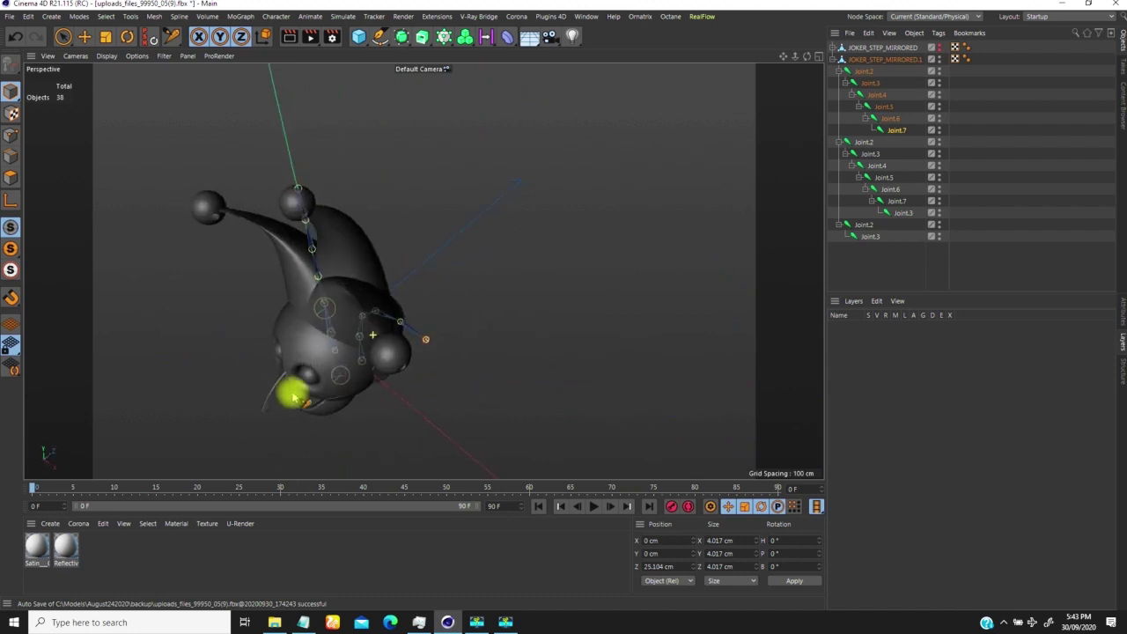
key("F2")
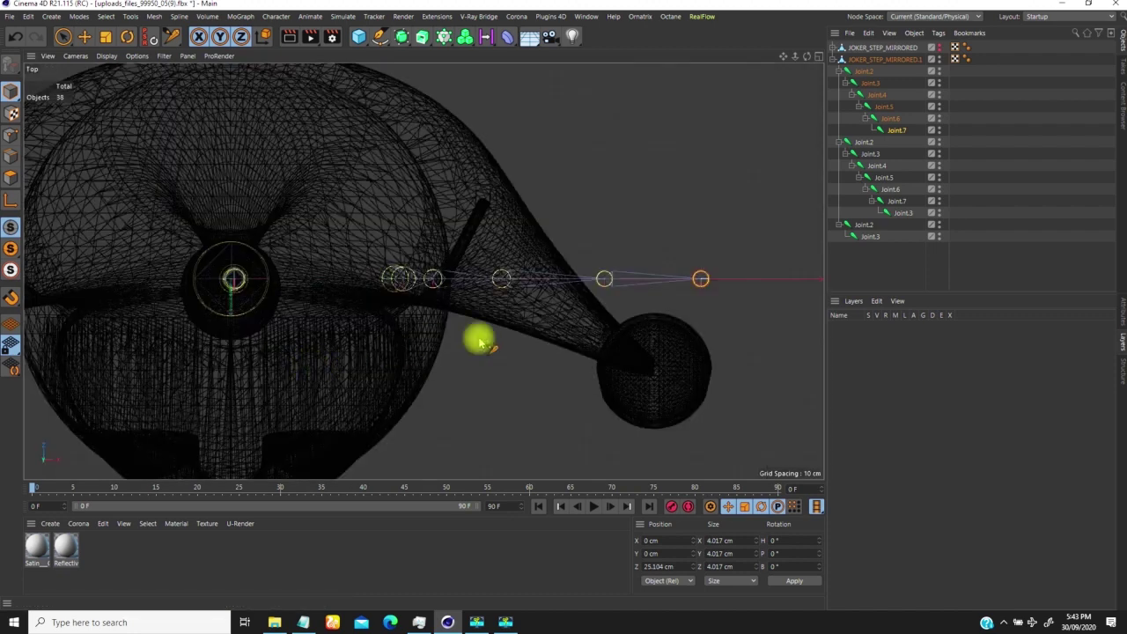
scroll(437, 305, "down", 4)
middle_click_drag(451, 281, 423, 272, "alt")
right_click_drag(454, 299, 523, 287, "alt")
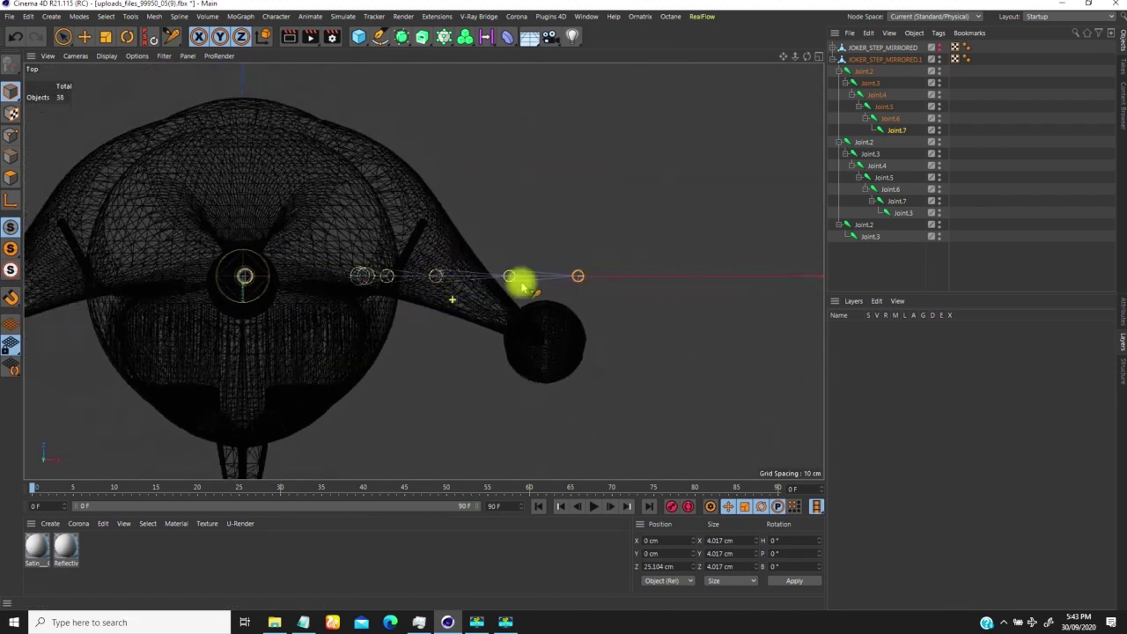
left_click_drag(576, 280, 562, 352)
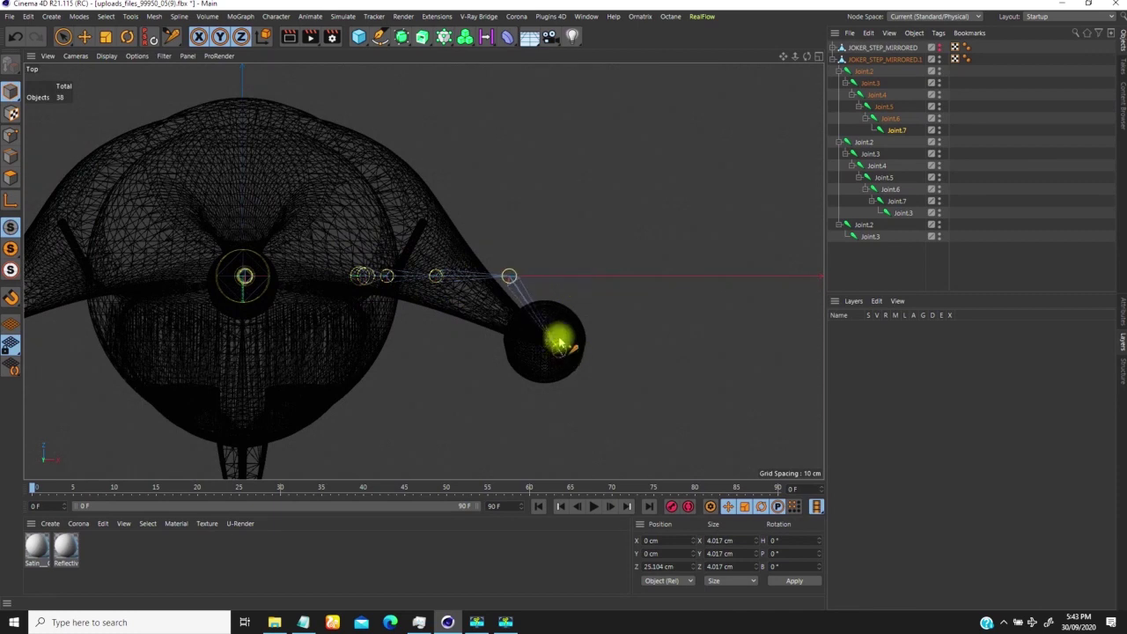
left_click_drag(509, 275, 495, 306)
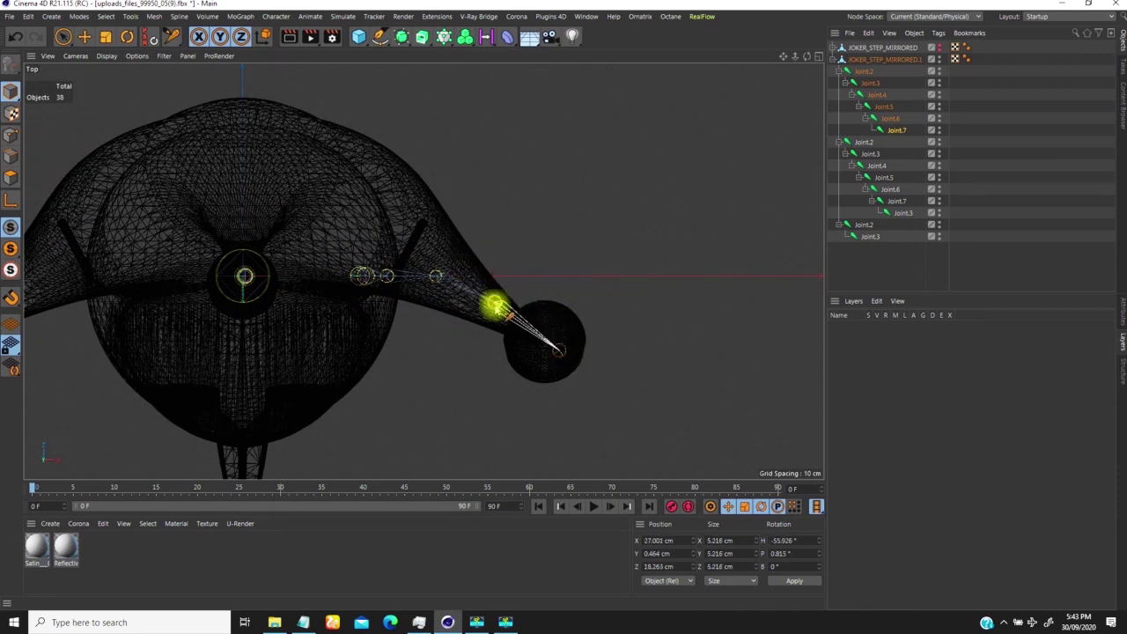
left_click(436, 279)
scroll(440, 282, "up", 6)
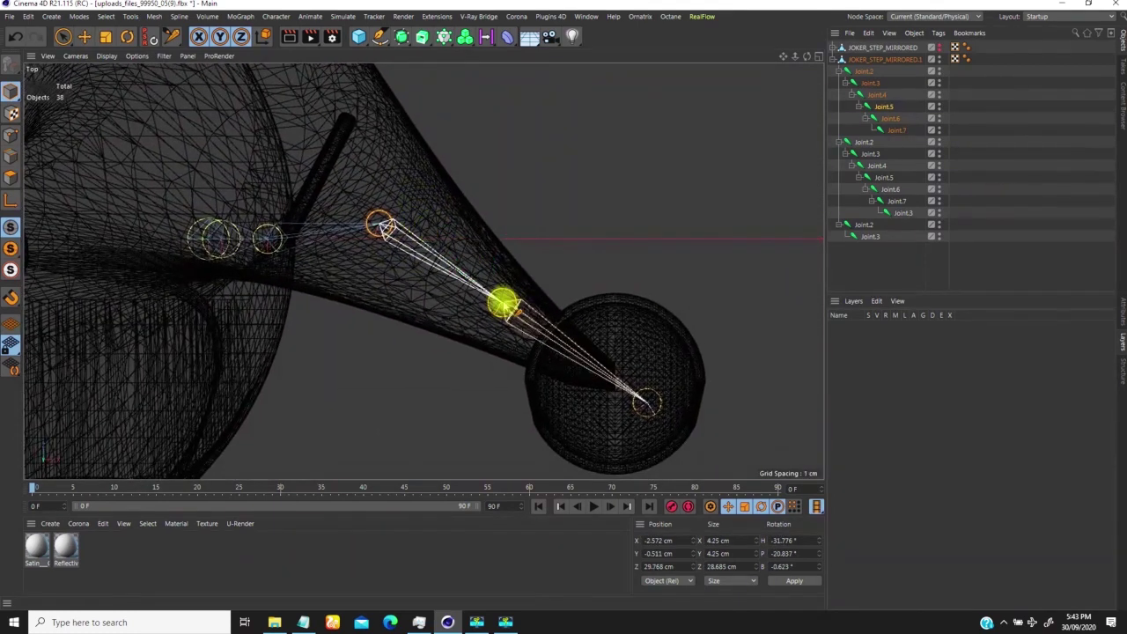
left_click(648, 404)
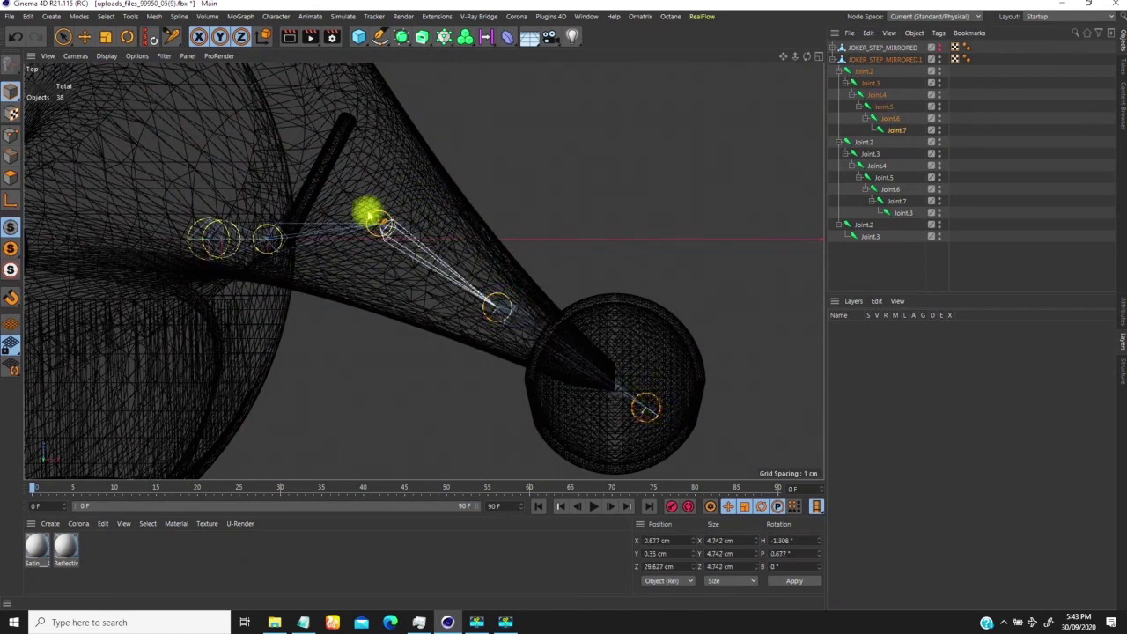
- Move the side spike chain's inner three joints toward the back of the hat, in line with the spike's curve
left_click_drag(269, 237, 283, 170)
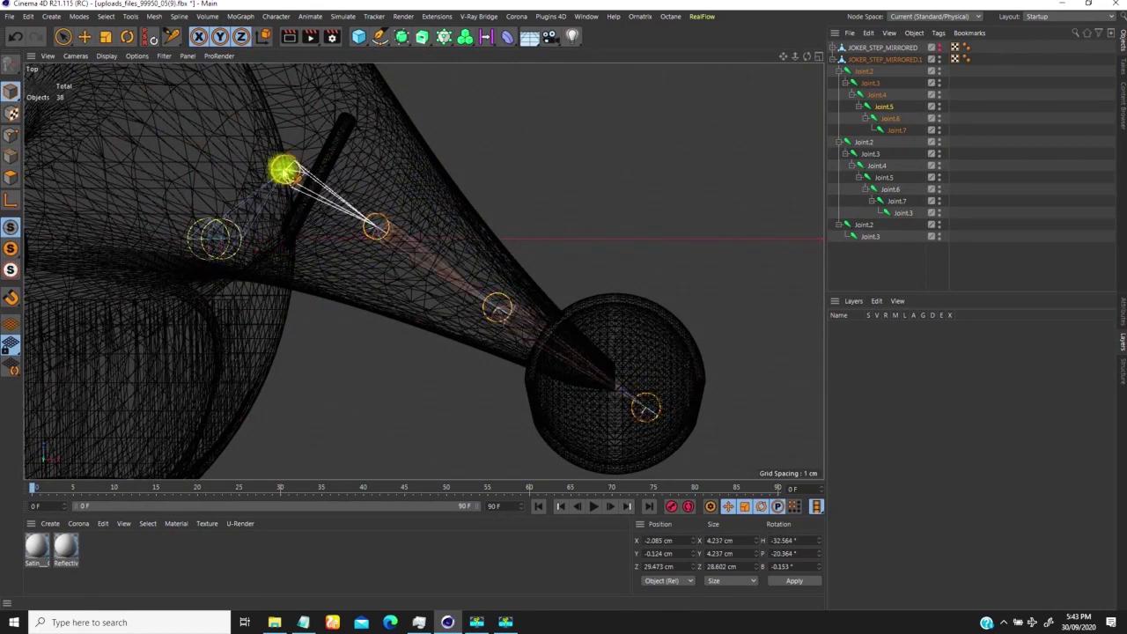
left_click_drag(217, 237, 161, 139)
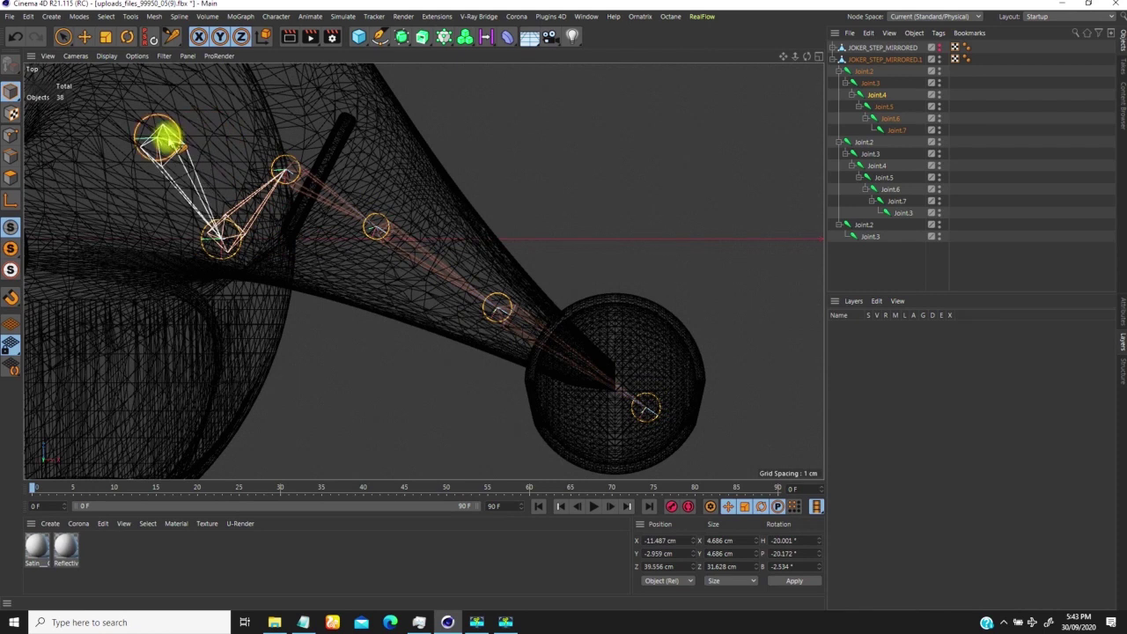
left_click_drag(217, 234, 231, 143)
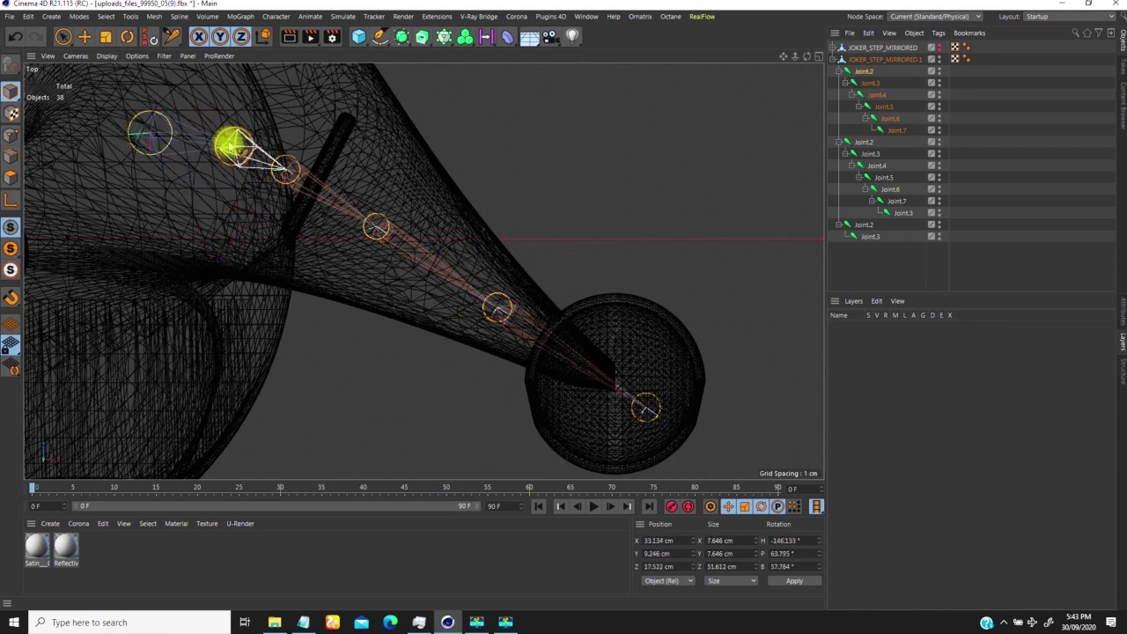
scroll(232, 242, "down", 3)
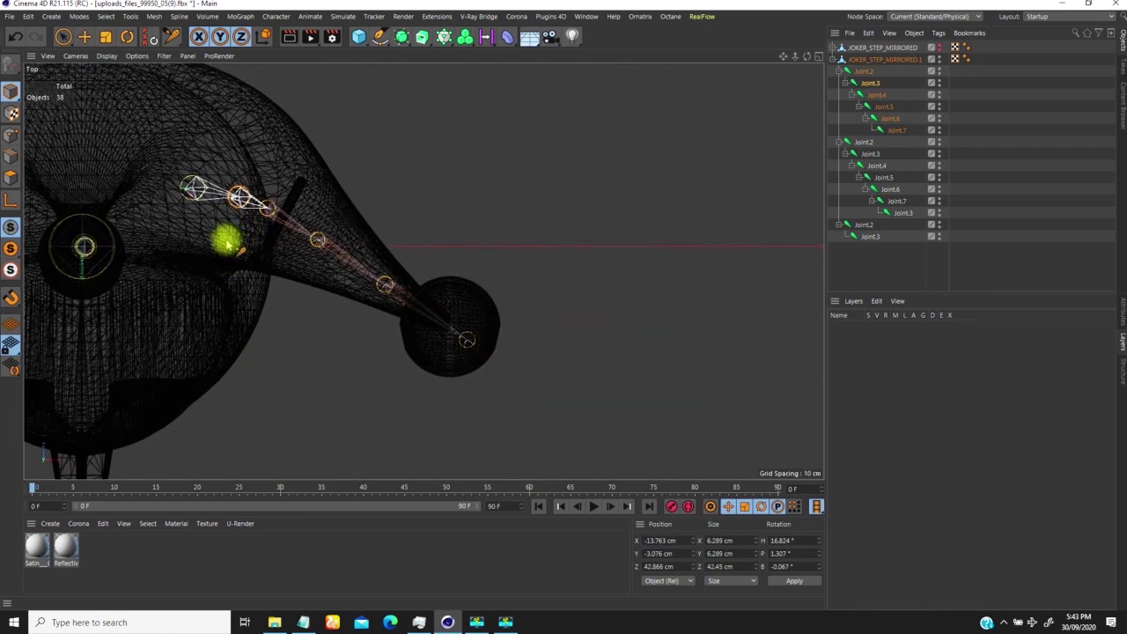
- In the Right view, move the side spike chain's two lowest joints back inside the base of the spike
key("F1")
left_click_drag(395, 330, 536, 297, "alt")
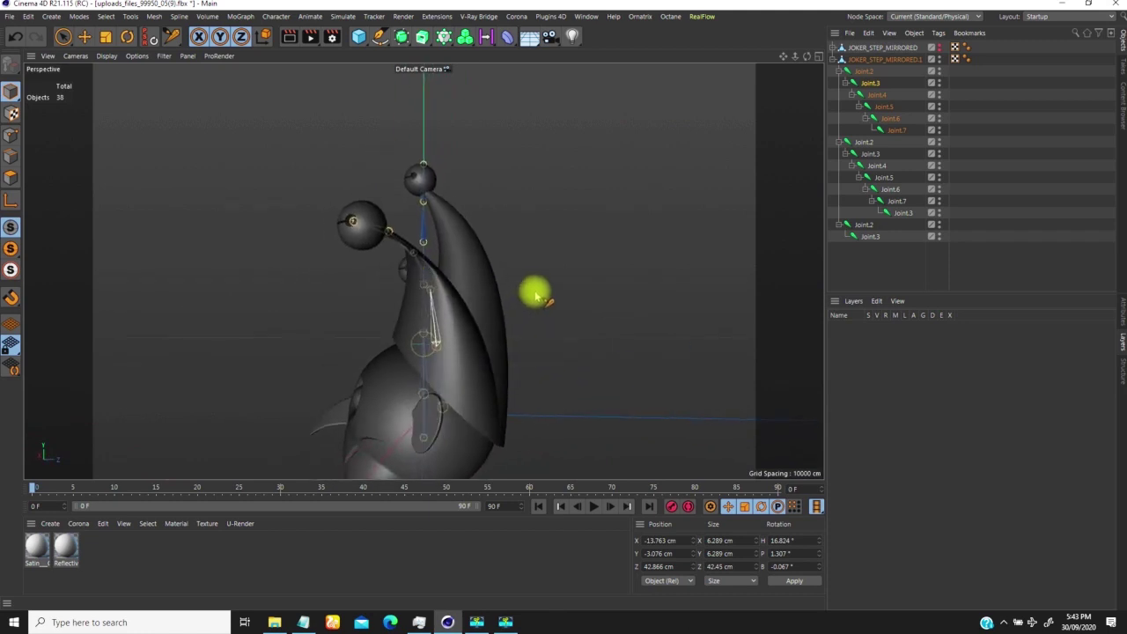
key("F3")
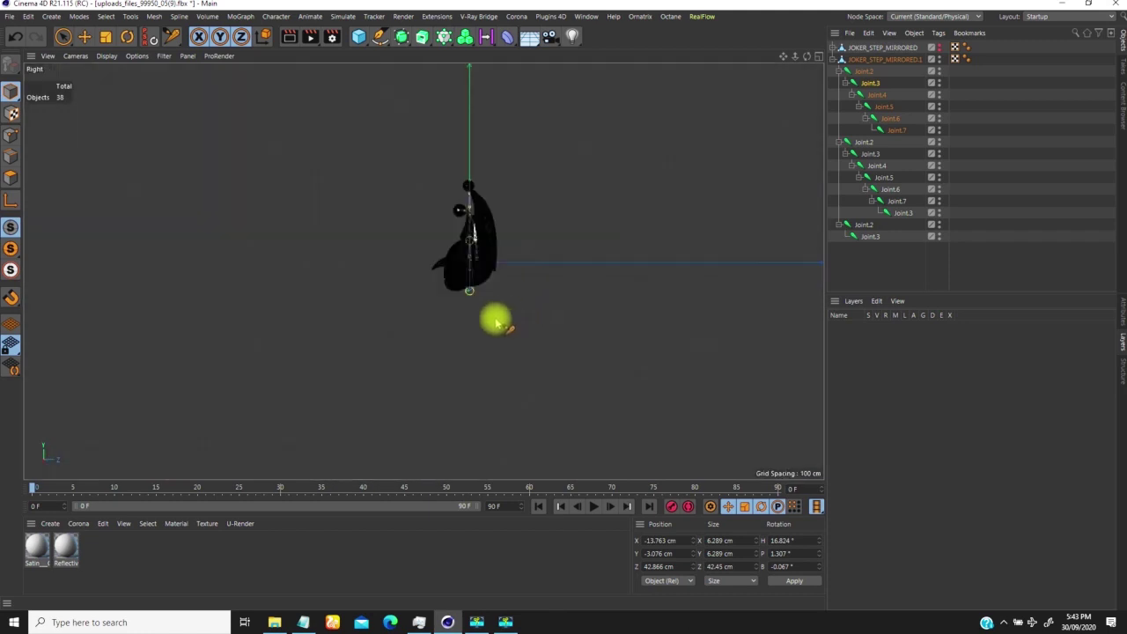
scroll(451, 263, "up", 10)
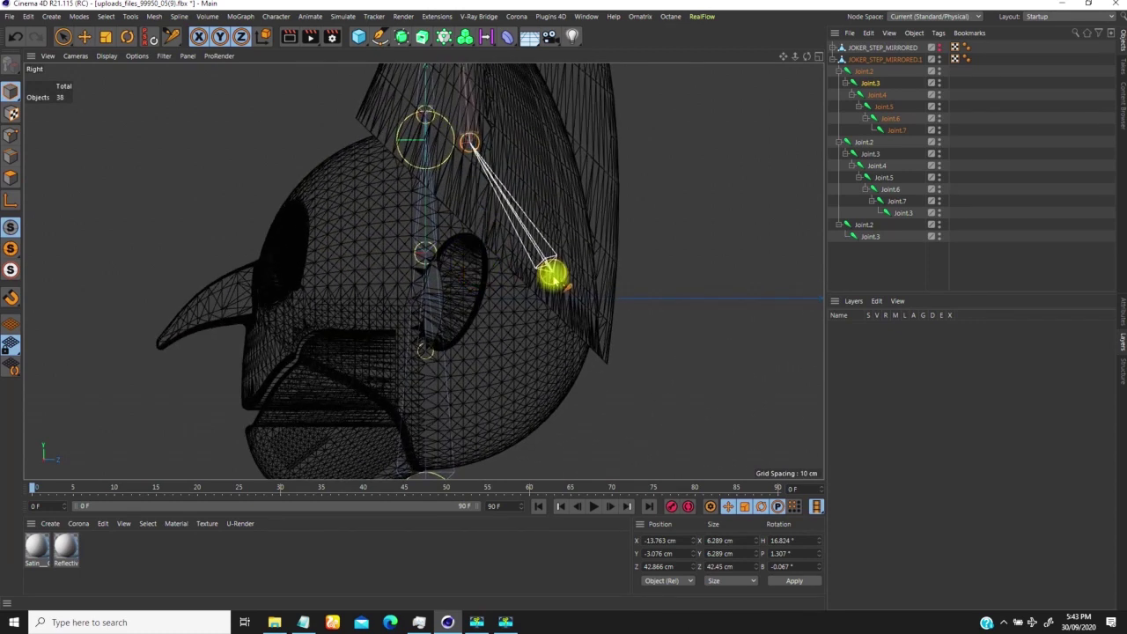
left_click_drag(553, 277, 548, 279)
left_click_drag(469, 145, 509, 136)
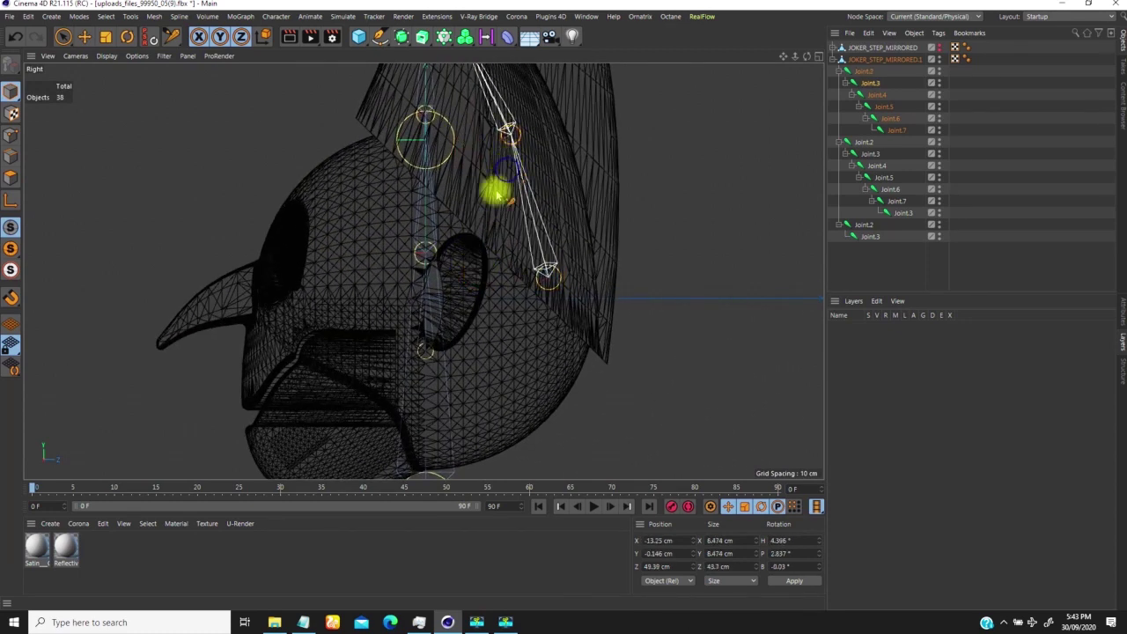
- Reposition the middle spike chain's upper joints in the Right view so they curve from the top ball down inside the spike
scroll(497, 193, "down", 3)
middle_click_drag(499, 151, 464, 253, "alt")
scroll(453, 177, "up", 1)
left_click_drag(434, 172, 376, 223)
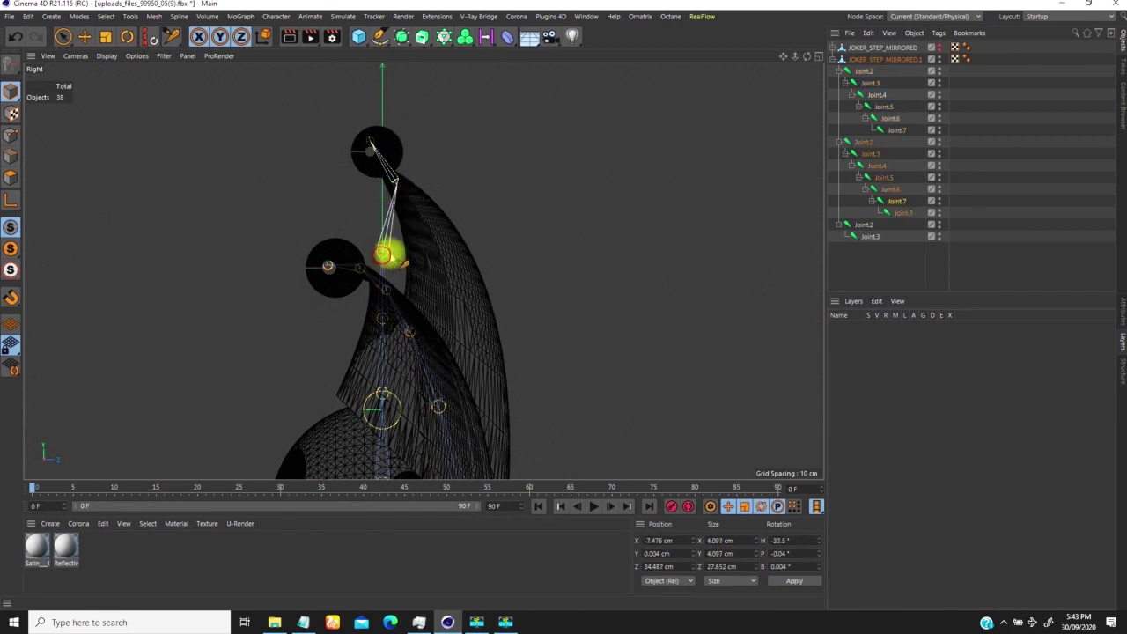
left_click(431, 252)
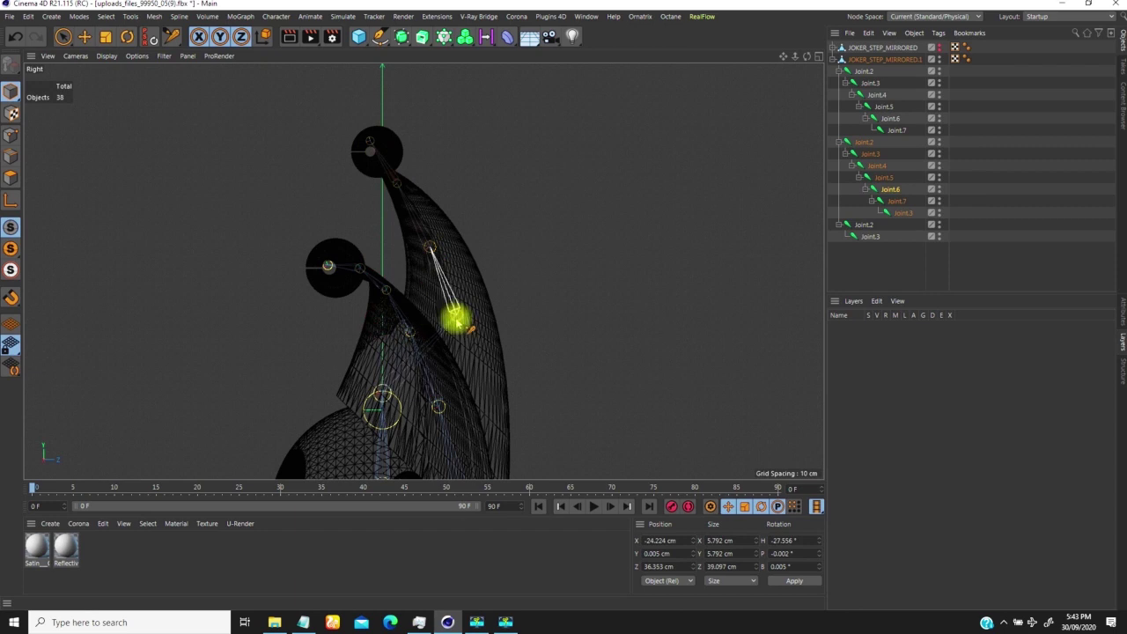
left_click(454, 317)
- Move the middle spike chain's three lowest joints back into the spike, placing the root joint at the hat's rear edge
left_click_drag(424, 290, 350, 256)
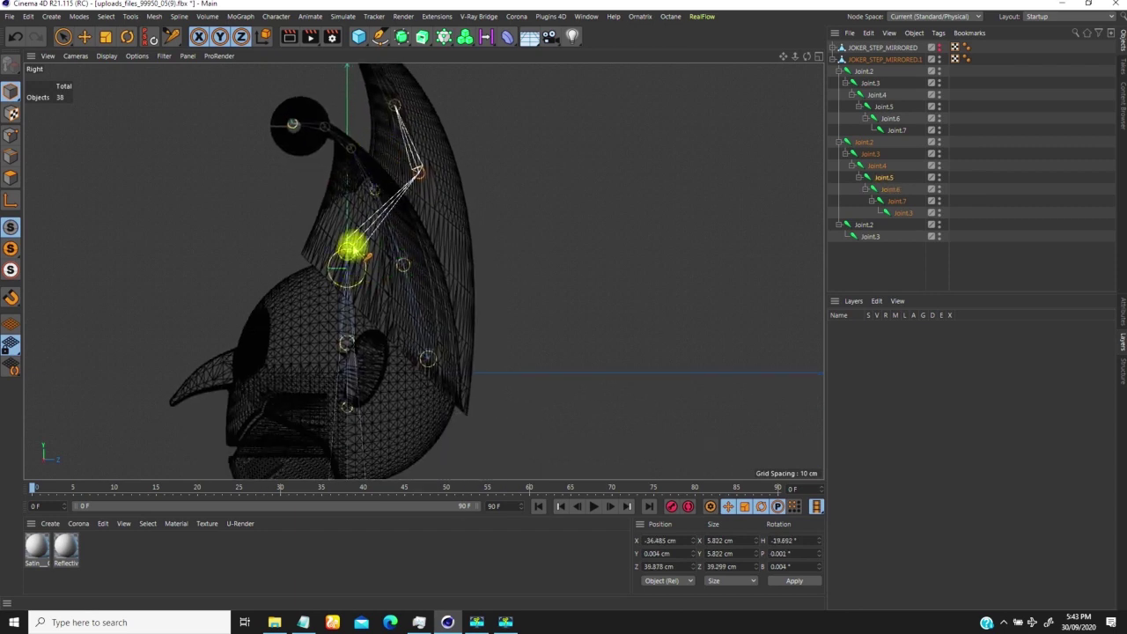
right_click_drag(359, 251, 393, 199, "alt")
left_click_drag(315, 224, 614, 238)
right_click_drag(555, 251, 528, 267, "alt")
middle_click_drag(516, 382, 464, 271, "alt")
scroll(464, 271, "up", 3)
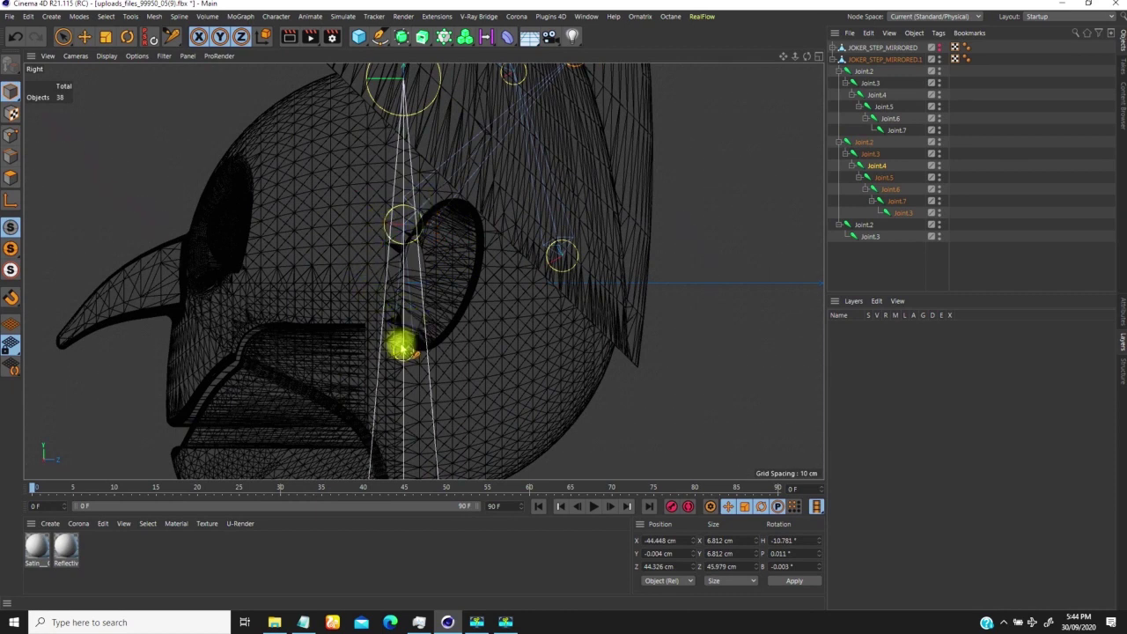
scroll(413, 345, "down", 3)
scroll(403, 271, "up", 4)
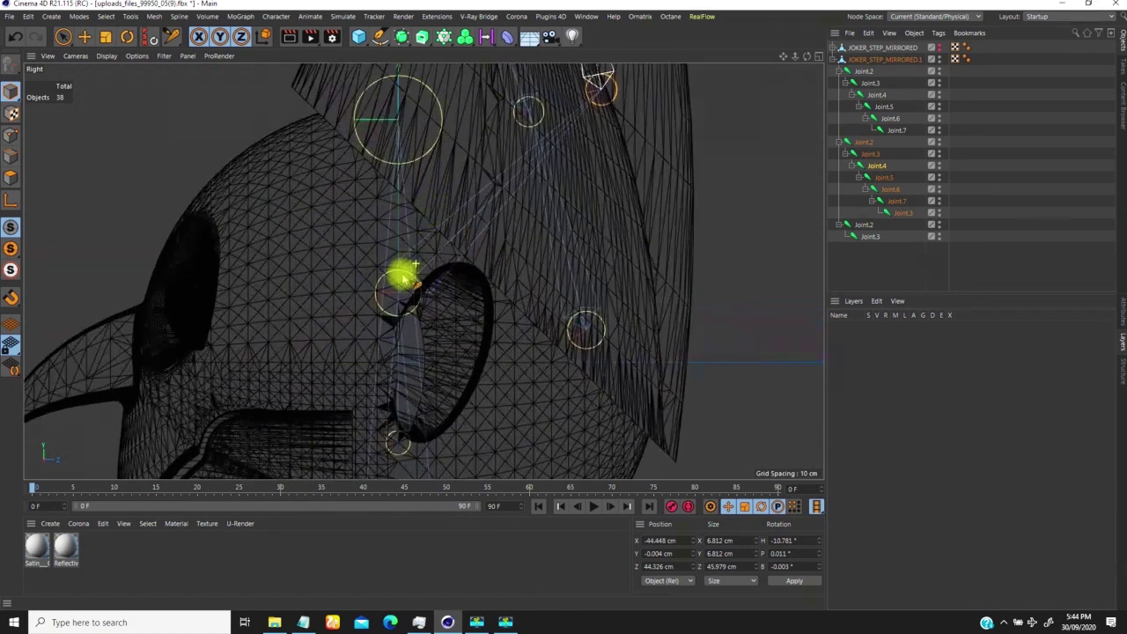
left_click_drag(423, 282, 641, 234)
left_click_drag(415, 425, 667, 427)
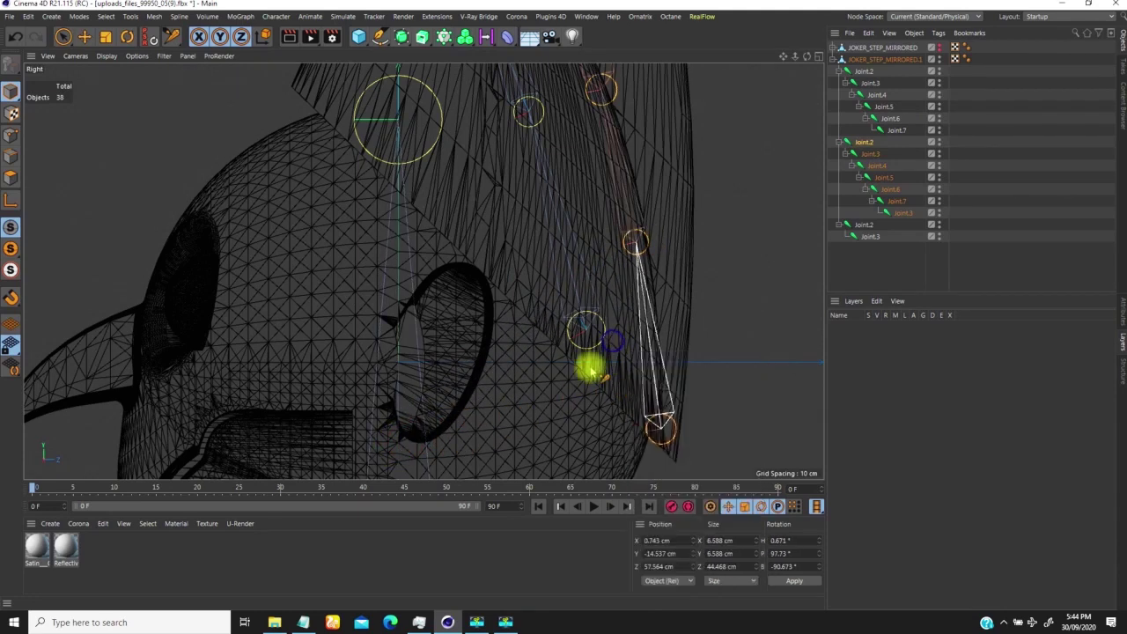
- Fine-tune the middle spike chain's intermediate joints to center them inside the curved spike, and check the chains in the Perspective view
left_click_drag(573, 347, 558, 329, "alt")
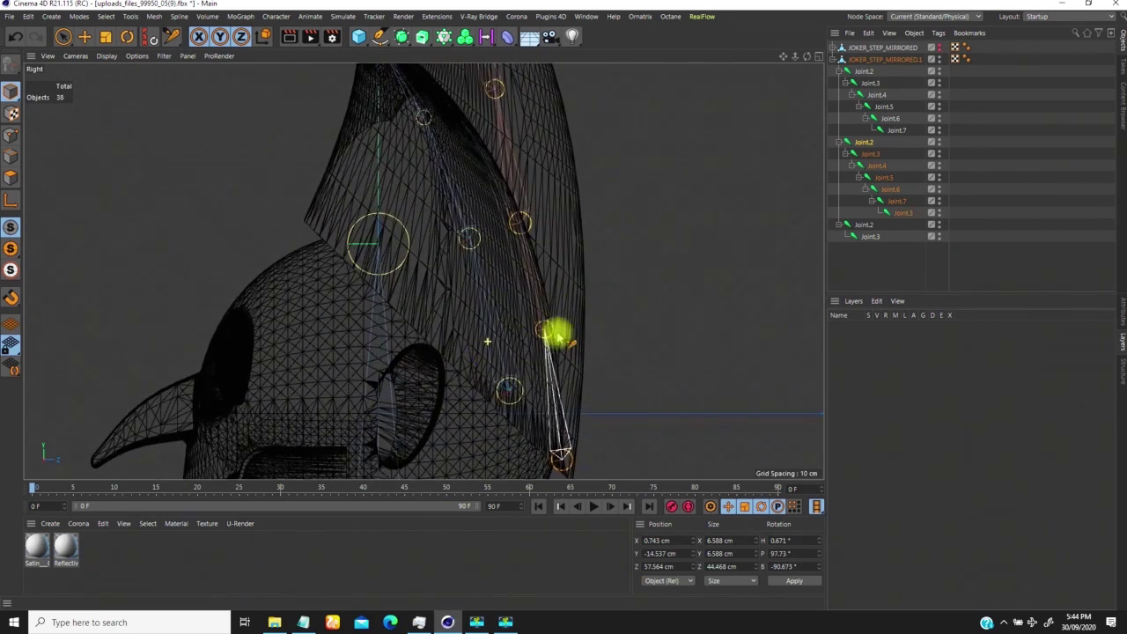
left_click_drag(523, 221, 536, 219)
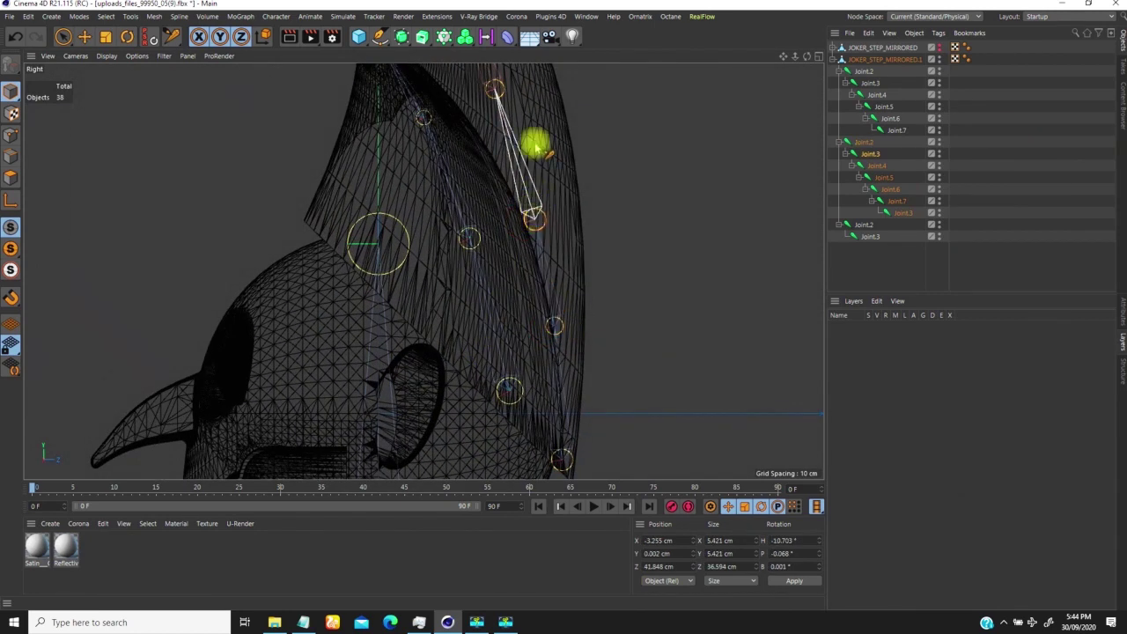
left_click_drag(498, 92, 505, 89)
middle_click_drag(513, 121, 510, 335, "alt")
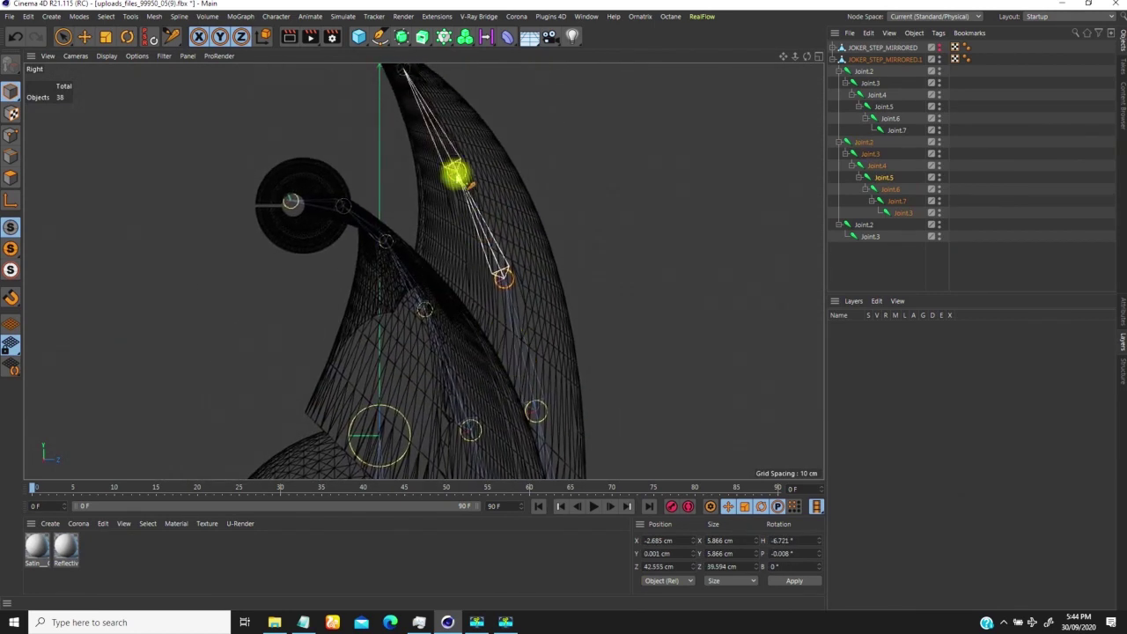
left_click_drag(457, 174, 467, 174)
right_click_drag(476, 178, 444, 264, "alt")
middle_click_drag(444, 265, 438, 280, "alt")
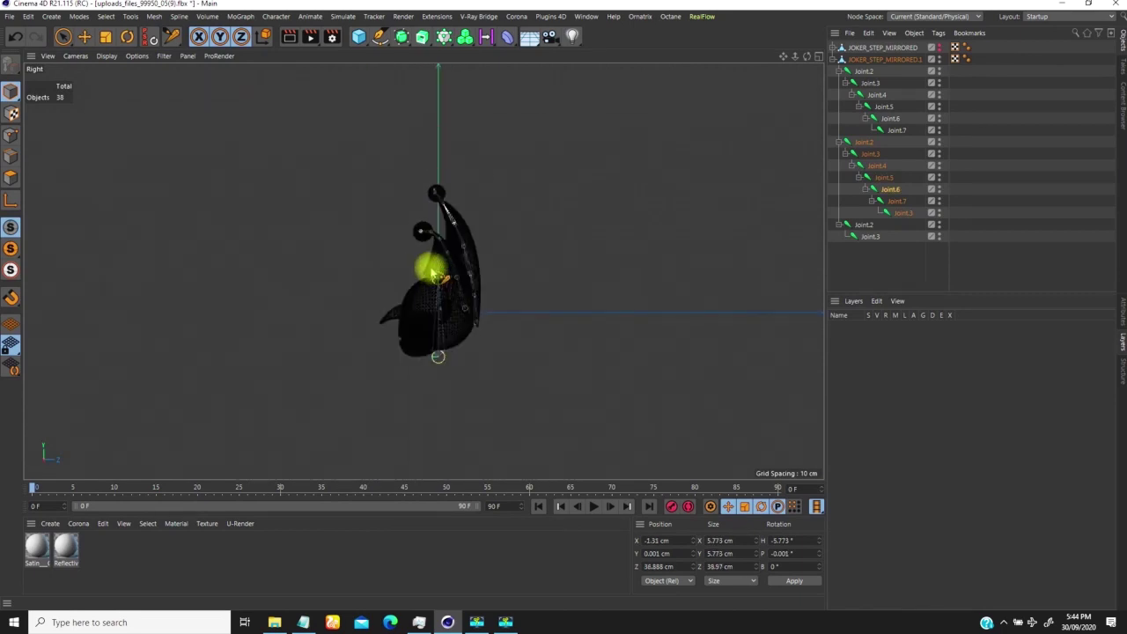
key("F1")
left_click_drag(504, 321, 424, 275, "alt")
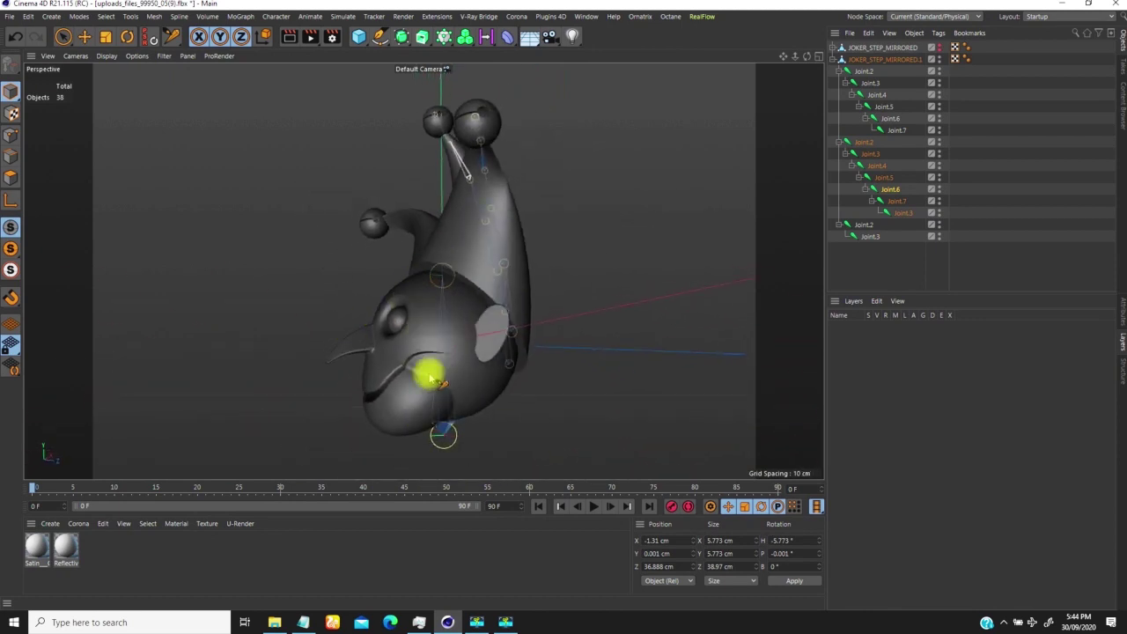
left_click_drag(433, 380, 486, 252, "alt")
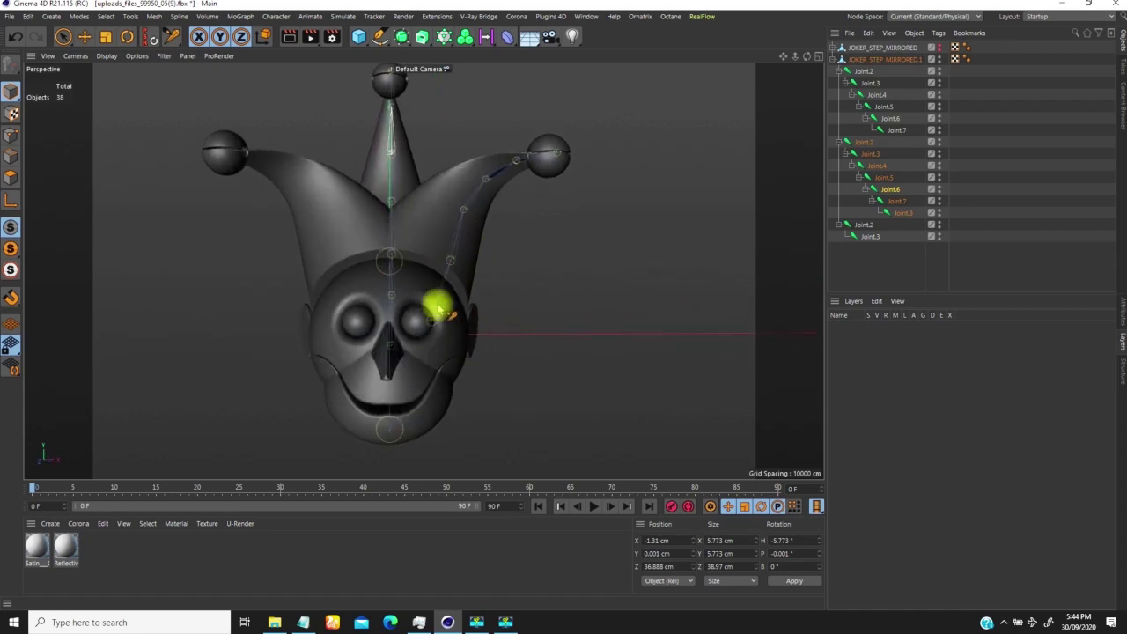
- Mirror the full joint chain of the side spike onto the opposite spike with the Mirror Tool, using World as the origin
right_click_drag(438, 308, 426, 284, "alt")
left_click(457, 233)
middle_click_drag(428, 267, 408, 279, "alt")
left_click_drag(407, 278, 427, 270, "alt")
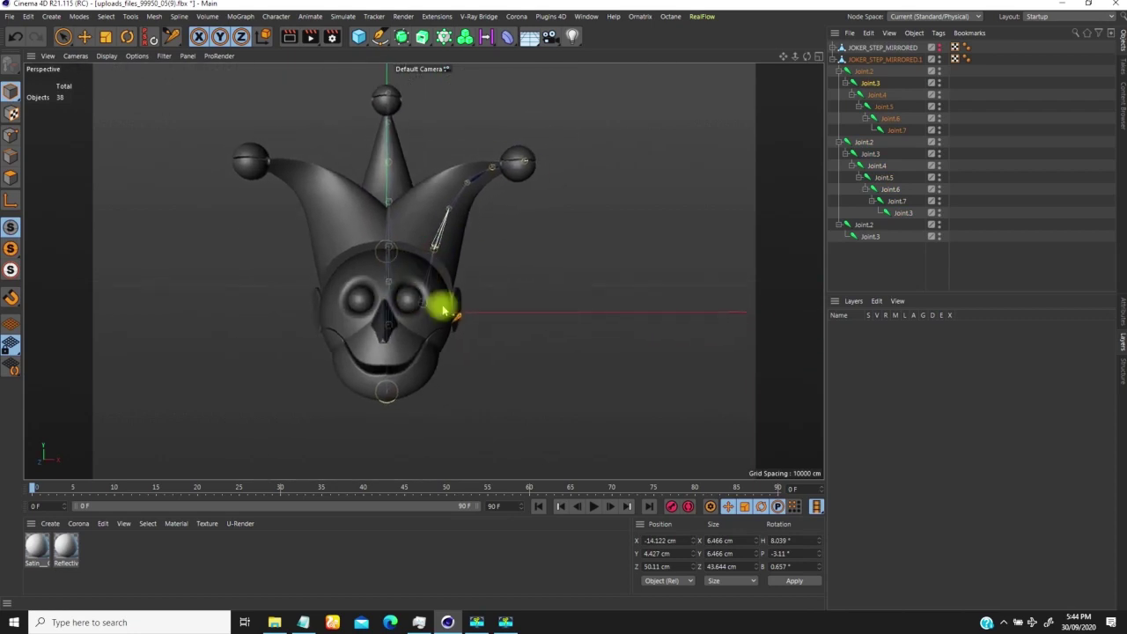
left_click(869, 71)
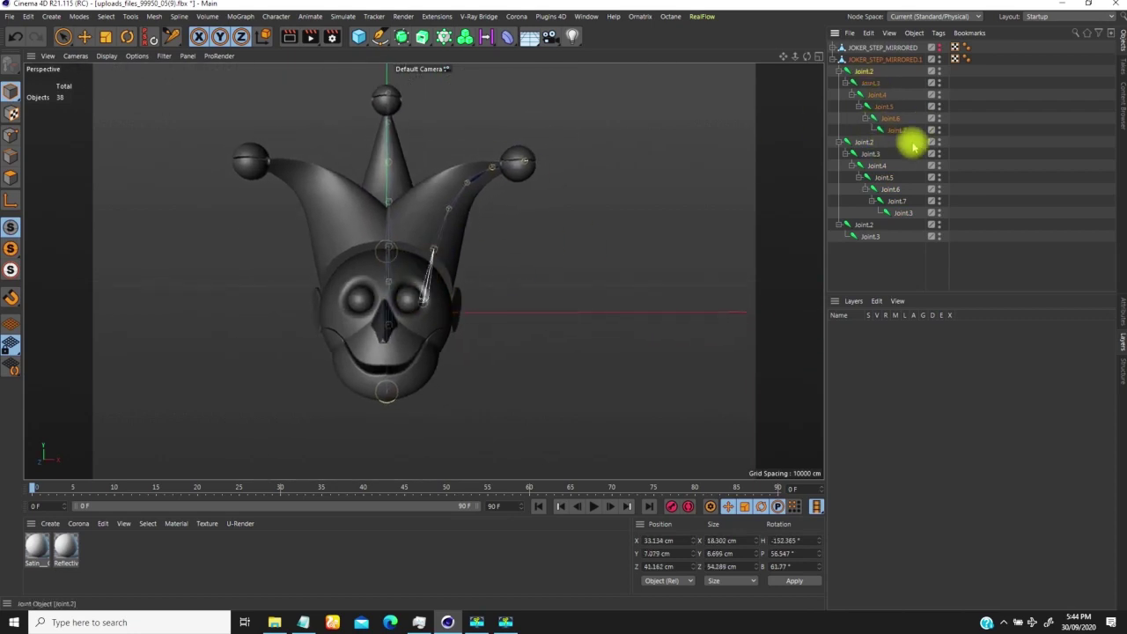
left_click(897, 133, "shift")
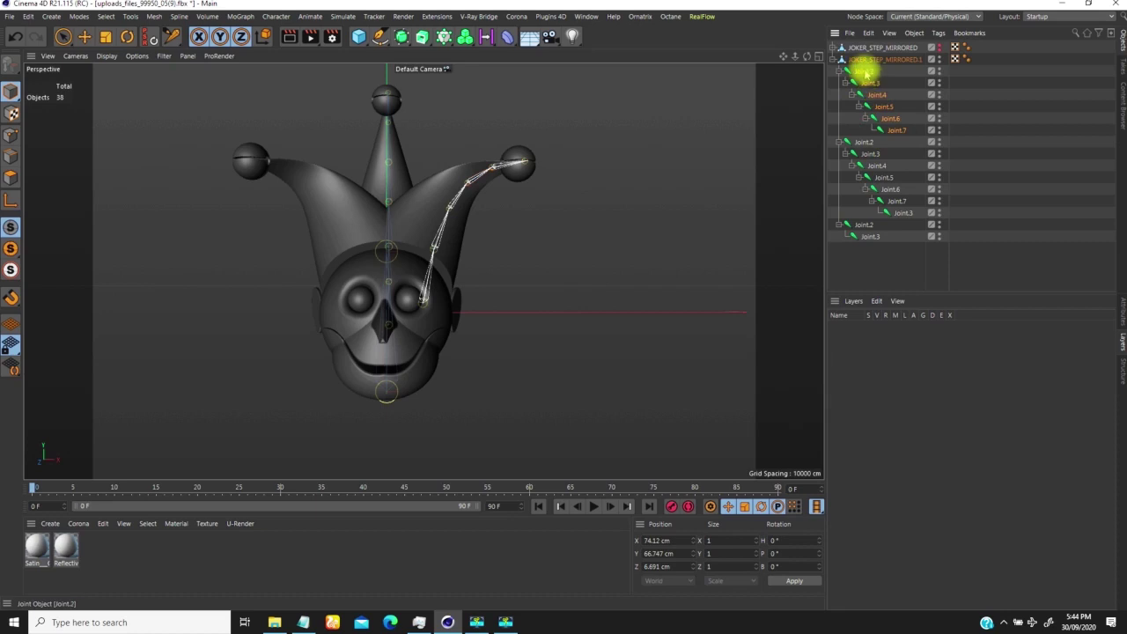
left_click(871, 71)
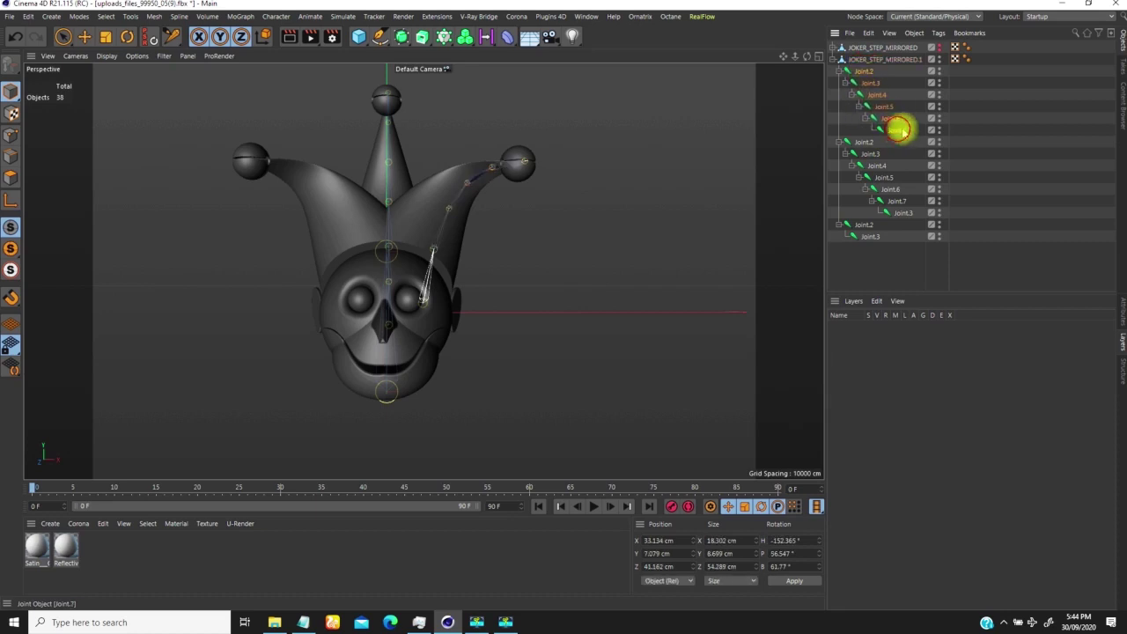
left_click(896, 130, "shift")
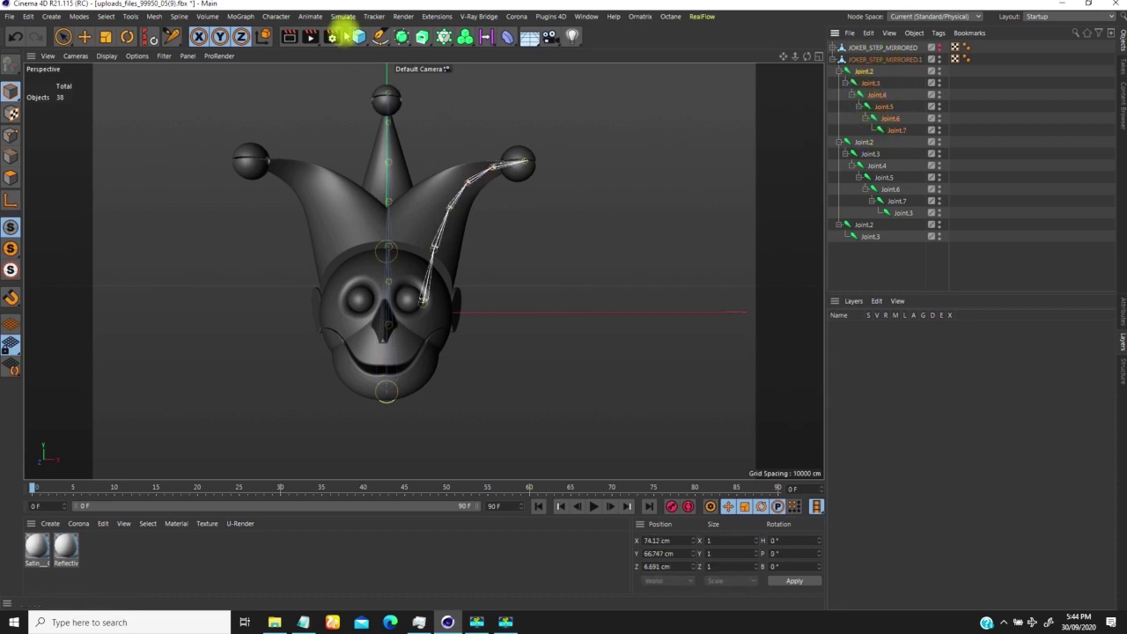
left_click(273, 16)
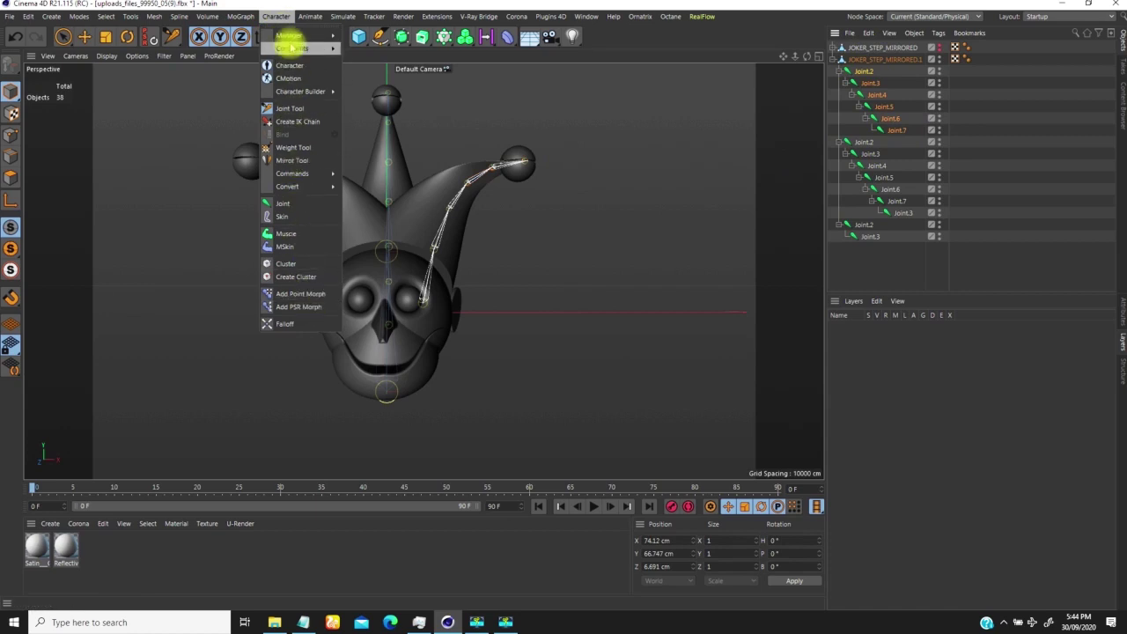
left_click(292, 162)
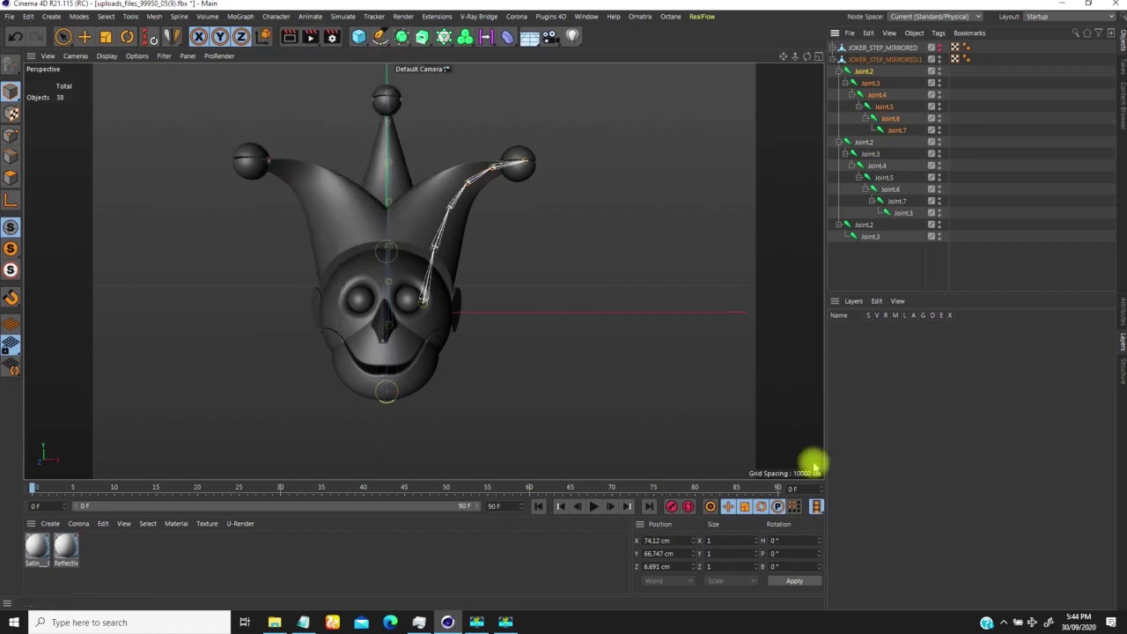
left_click(1119, 319)
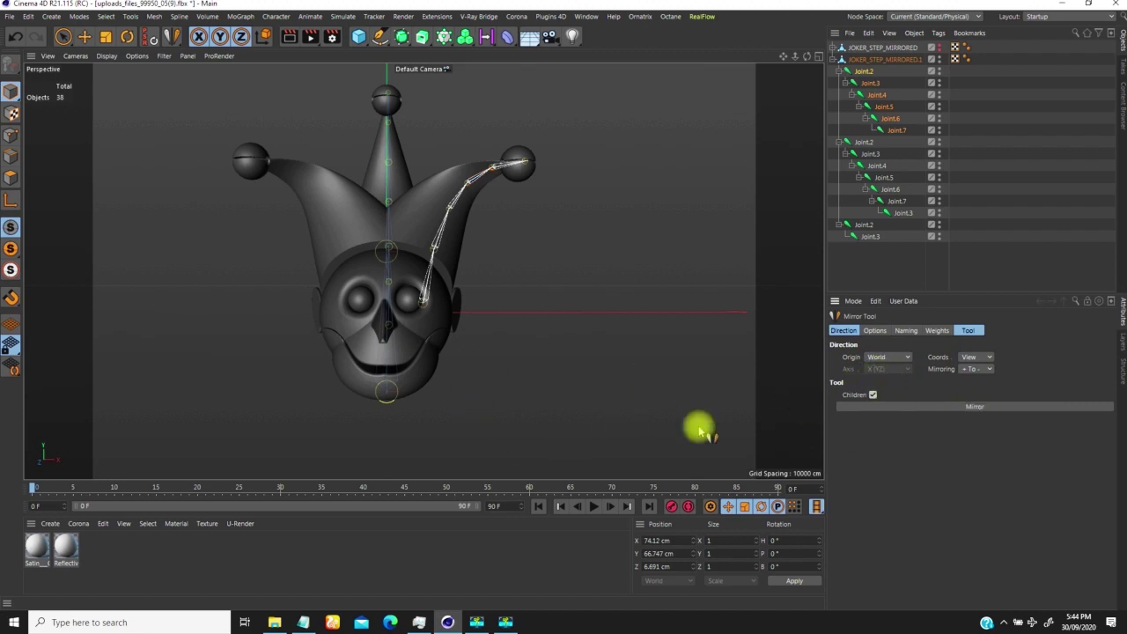
left_click(954, 408)
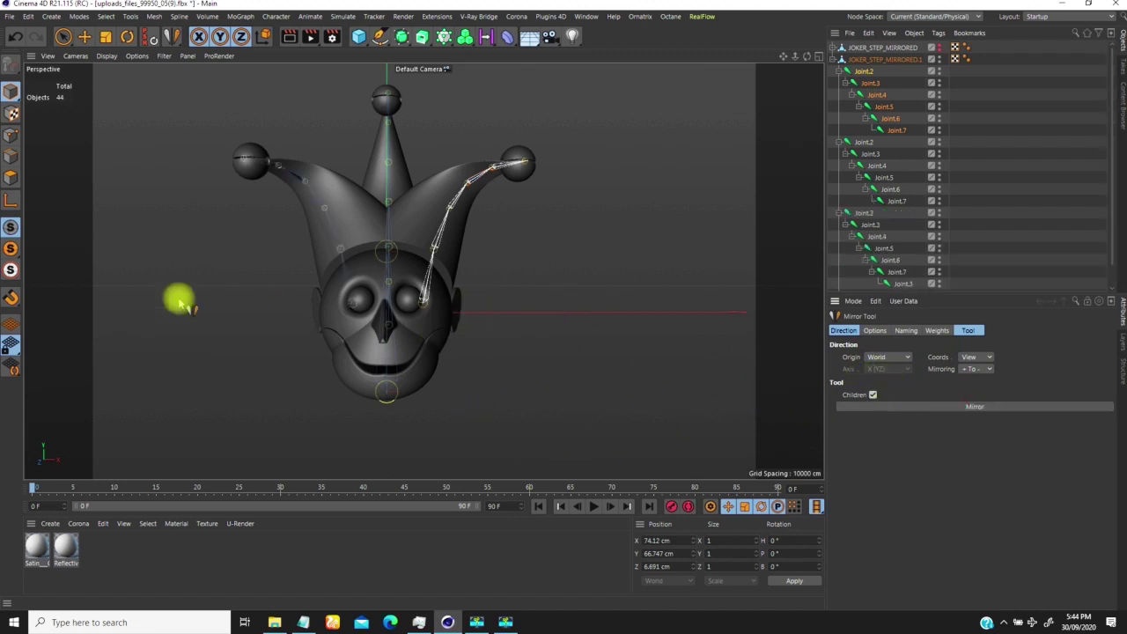
- Examine the mirrored joint chain from several angles to check how it sits inside the opposite hat spike
scroll(378, 317, "down", 4)
left_click_drag(393, 285, 415, 340, "alt")
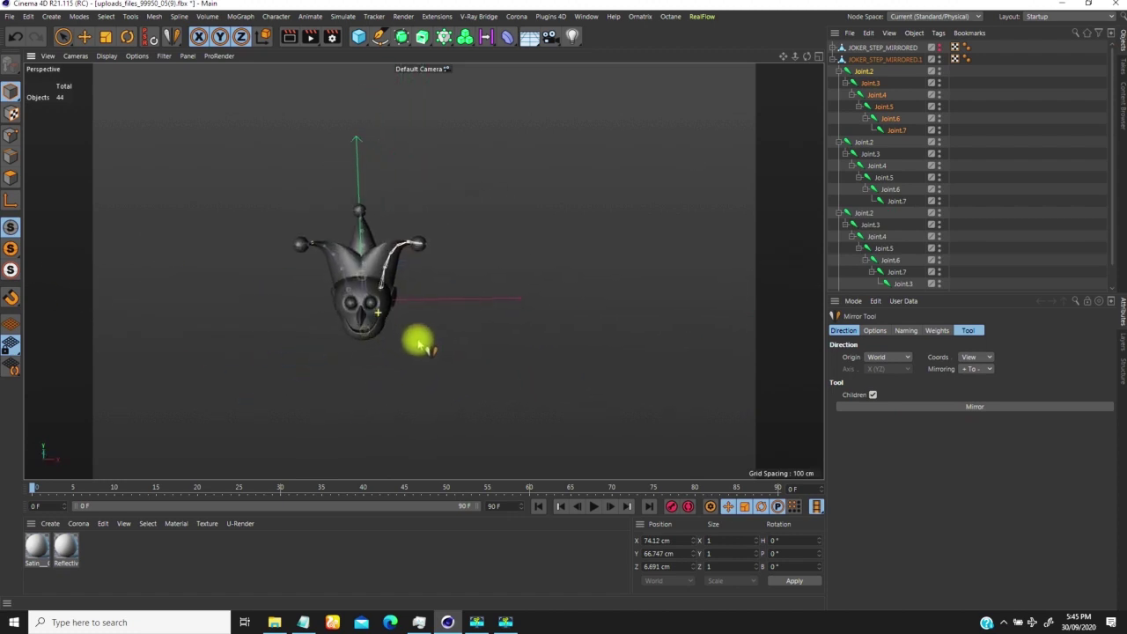
right_click_drag(414, 340, 401, 251, "alt")
left_click_drag(401, 251, 325, 295, "alt")
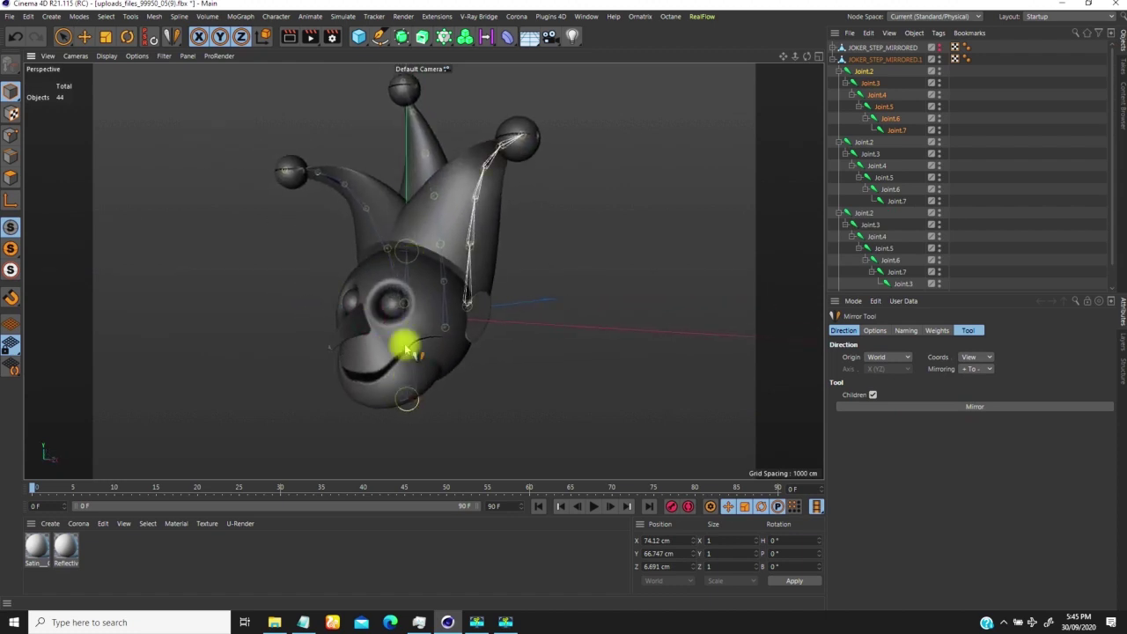
left_click_drag(456, 253, 430, 282, "alt")
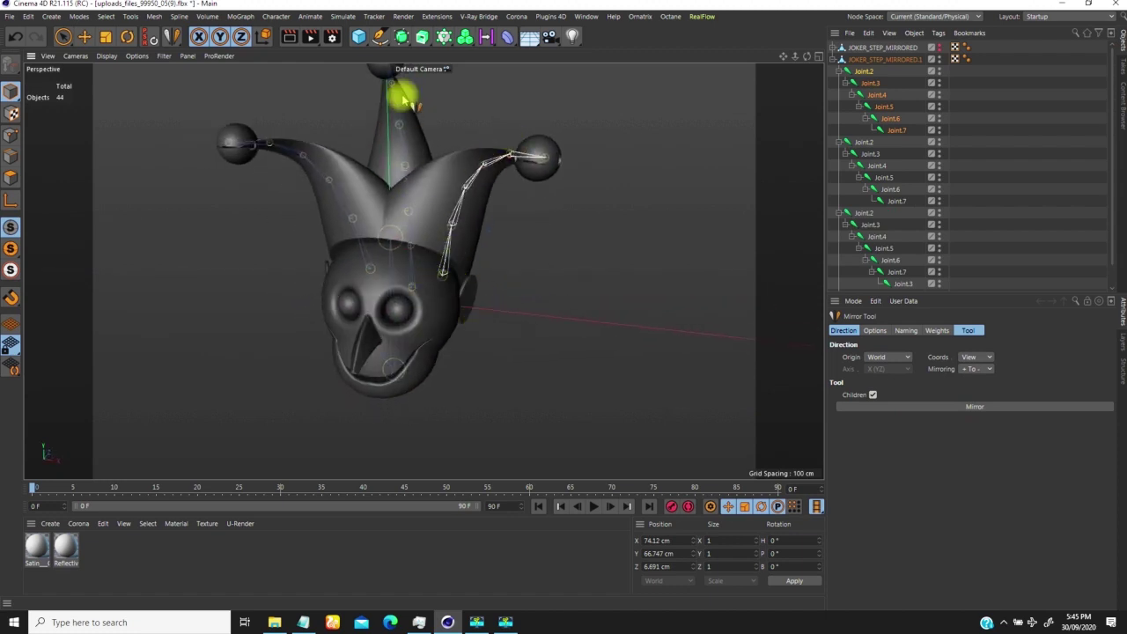
left_click_drag(385, 187, 338, 264, "alt")
right_click_drag(327, 232, 357, 187, "alt")
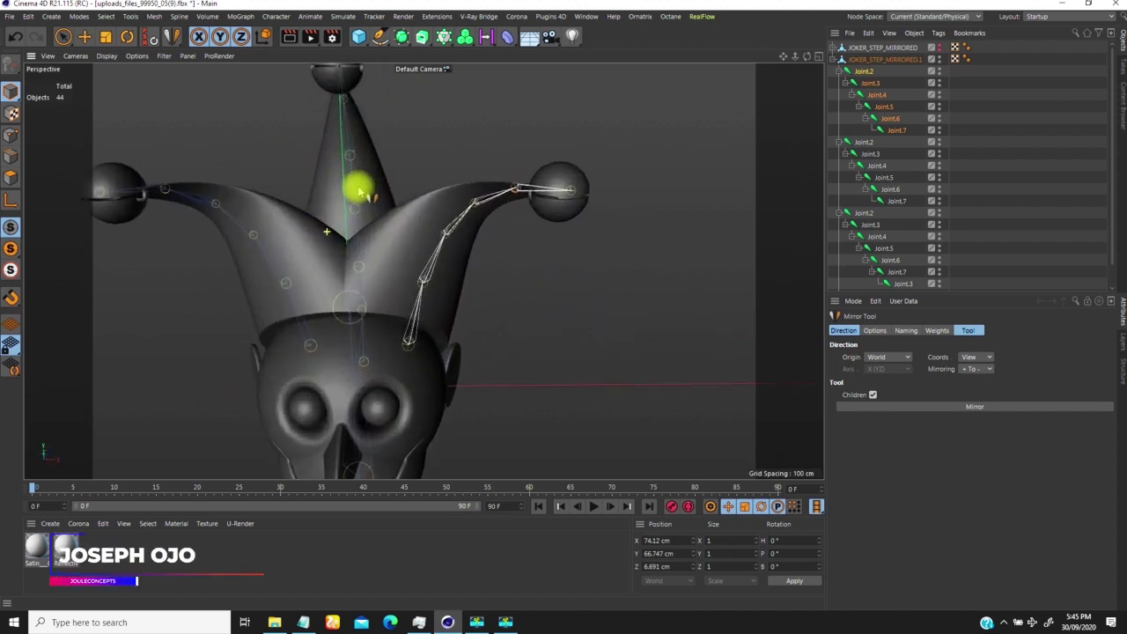
right_click_drag(425, 272, 363, 227, "alt")
left_click_drag(390, 333, 364, 328, "alt")
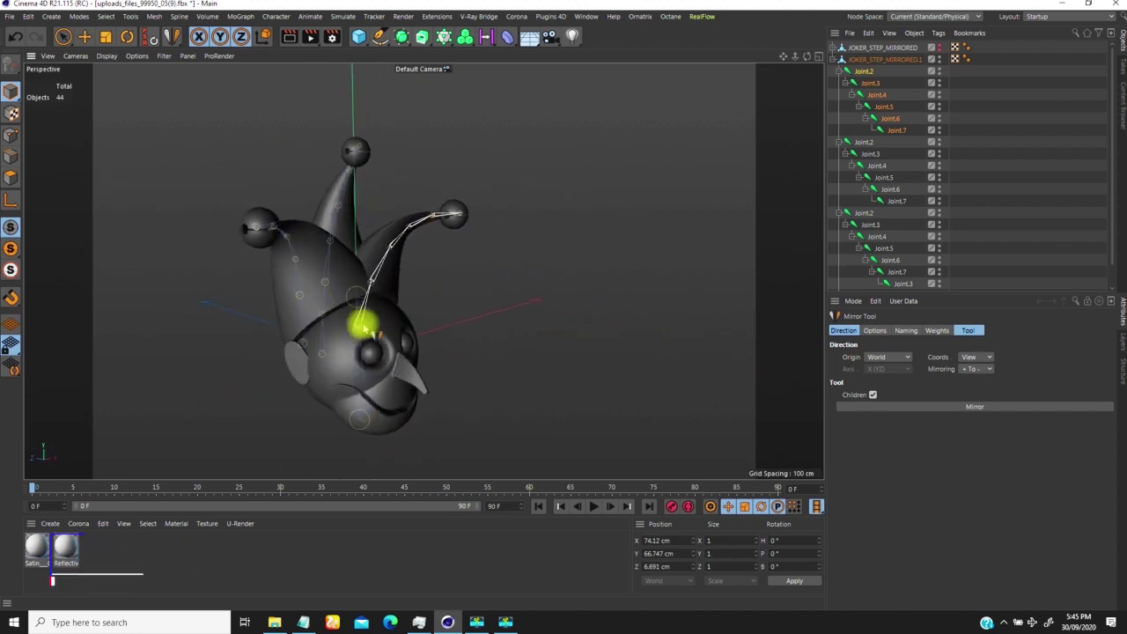
left_click_drag(368, 391, 346, 307, "alt")
scroll(360, 370, "down", 5)
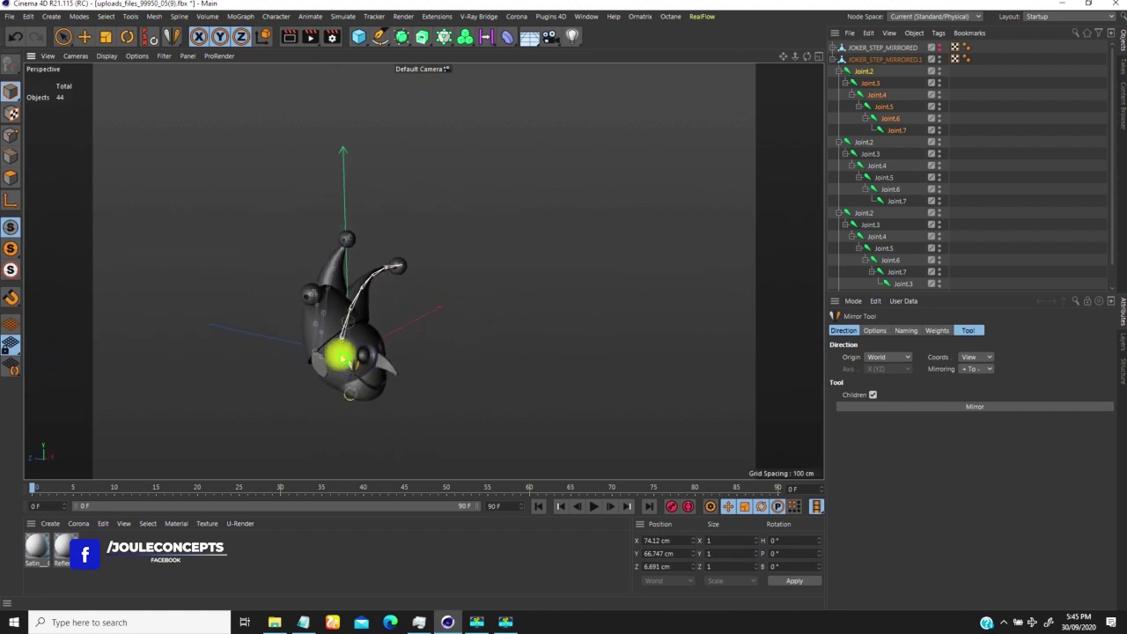
left_click_drag(340, 354, 314, 338, "alt")
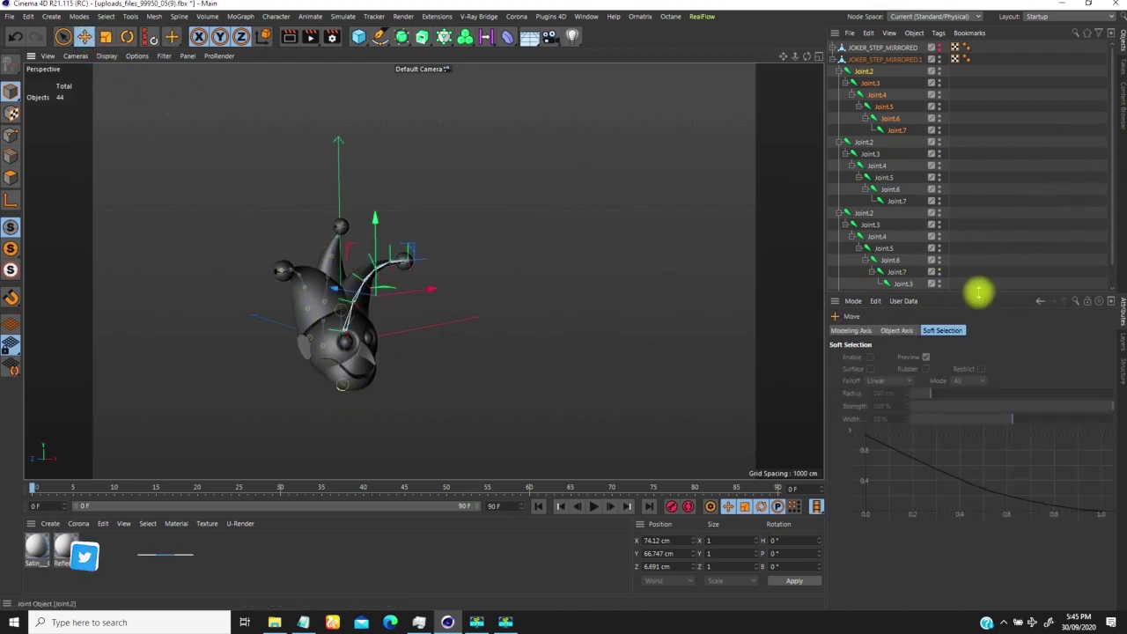
- Rename the two joints of the central head chain, the parent as Neck and its child as Head
left_click_drag(977, 295, 985, 423)
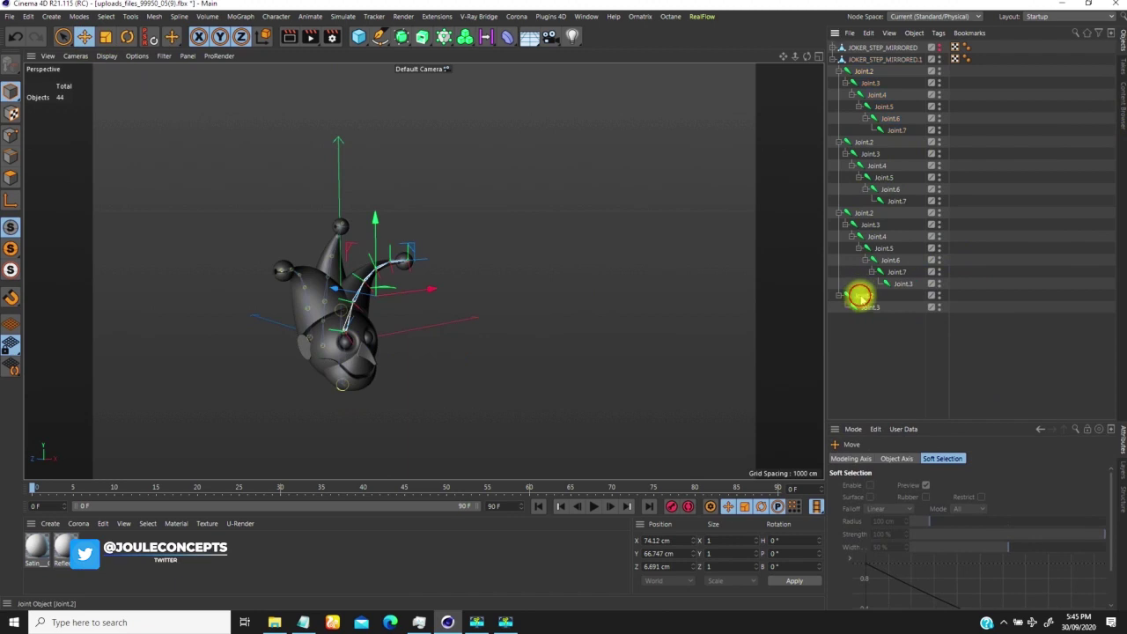
left_click(860, 296)
double_click(869, 306)
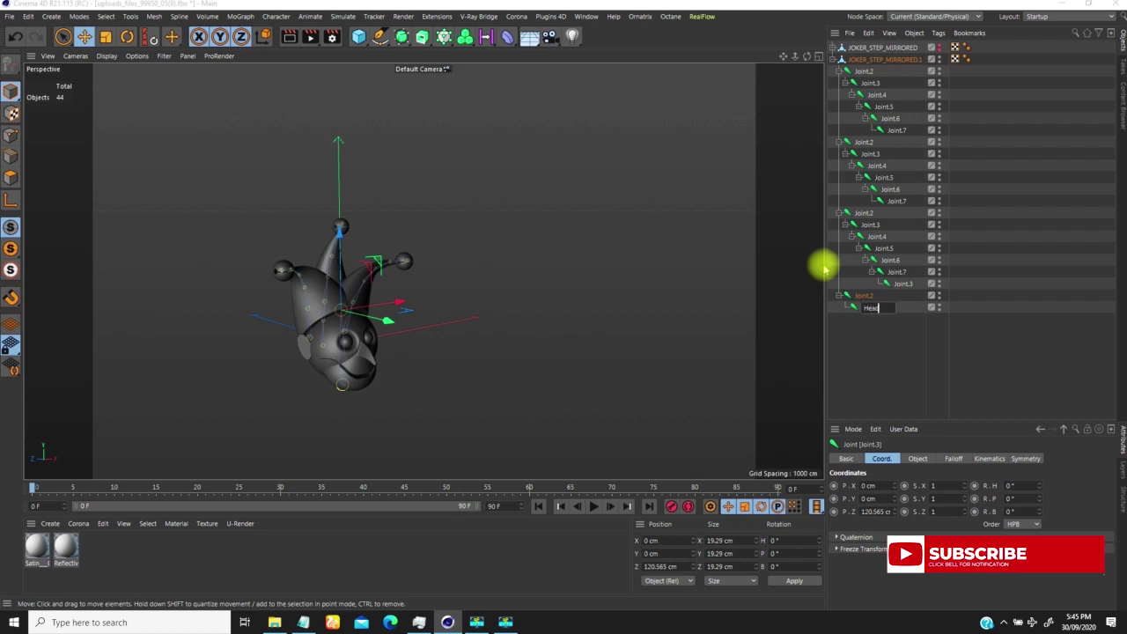
key("Up")
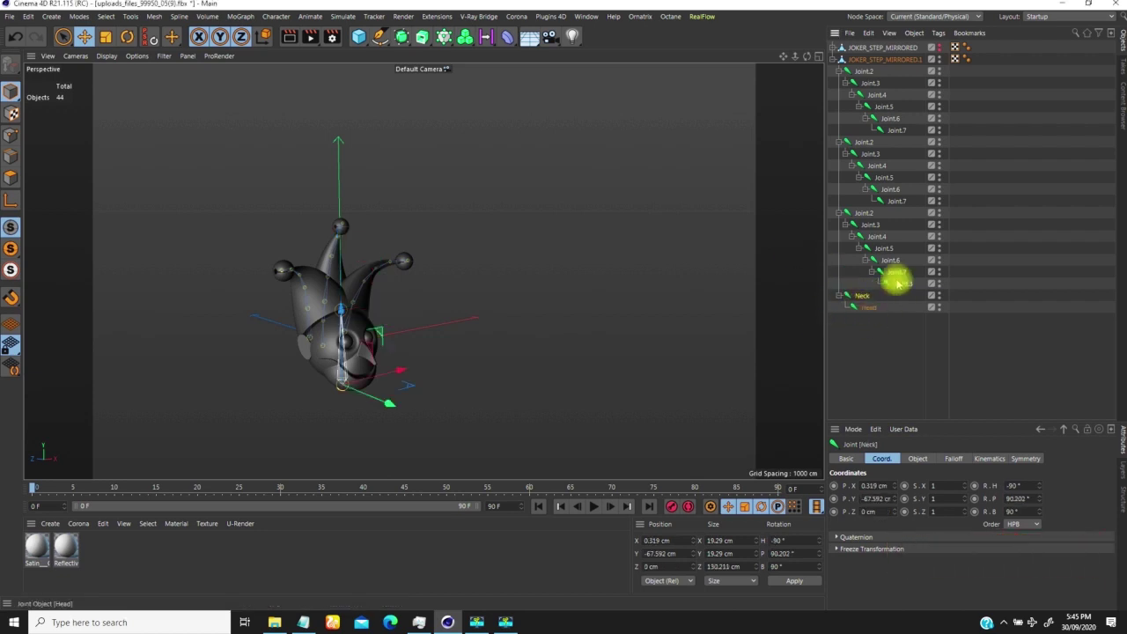
- Collapse the three hat spike joint chains and parent all of them under the Neck joint
left_click_drag(423, 271, 339, 319, "alt")
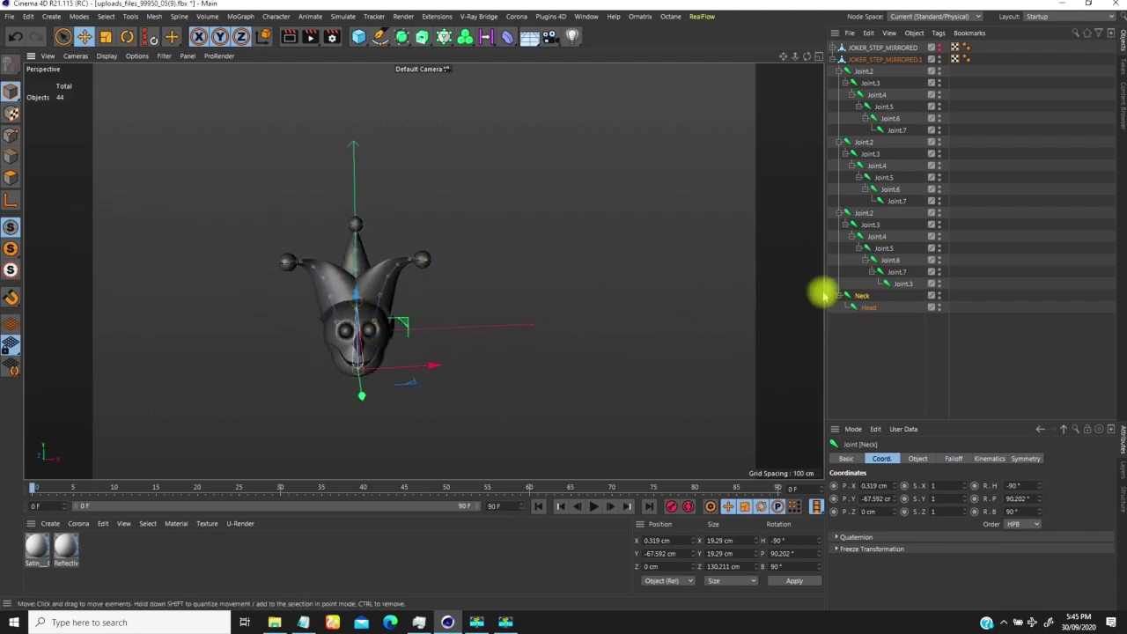
left_click(839, 213)
left_click(838, 141)
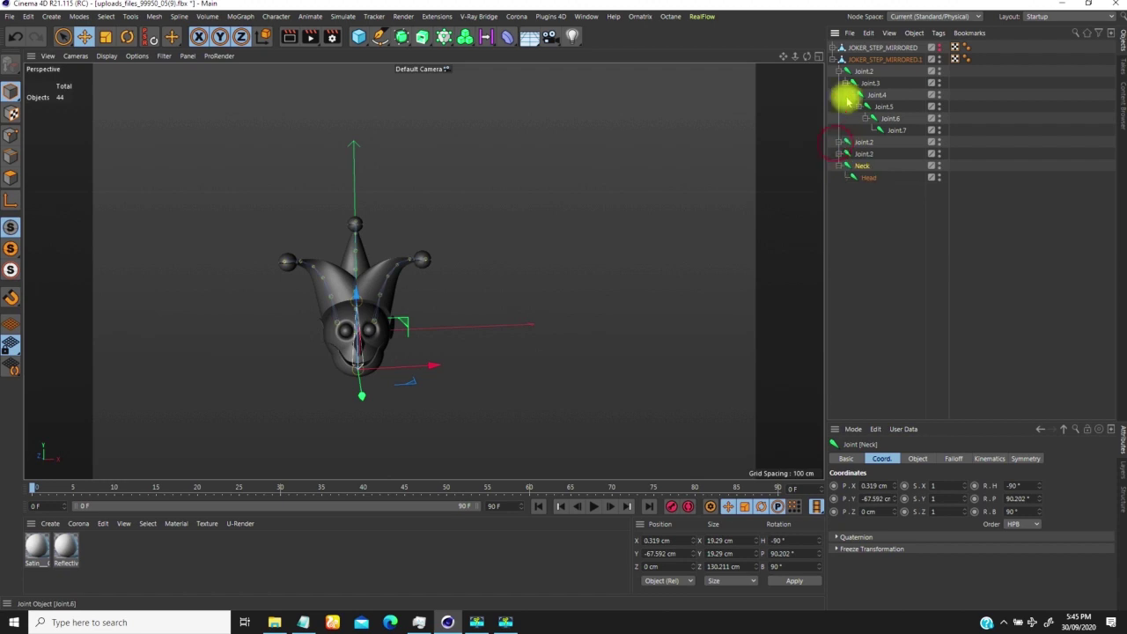
left_click(838, 71)
left_click(860, 94)
left_click(867, 74, "shift")
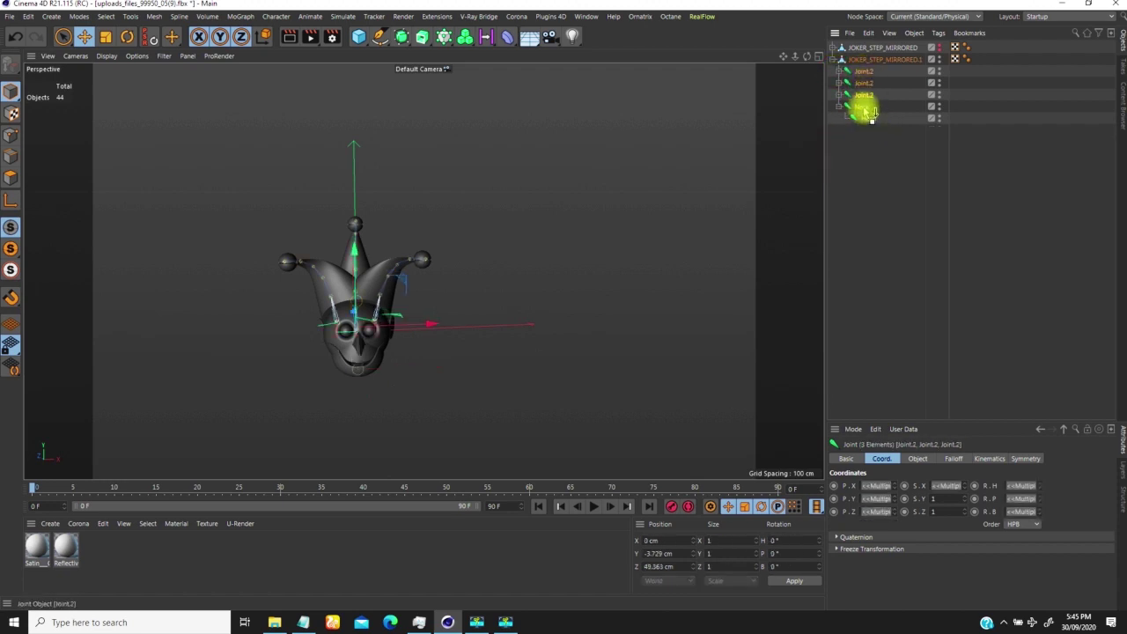
left_click_drag(870, 111, 867, 106)
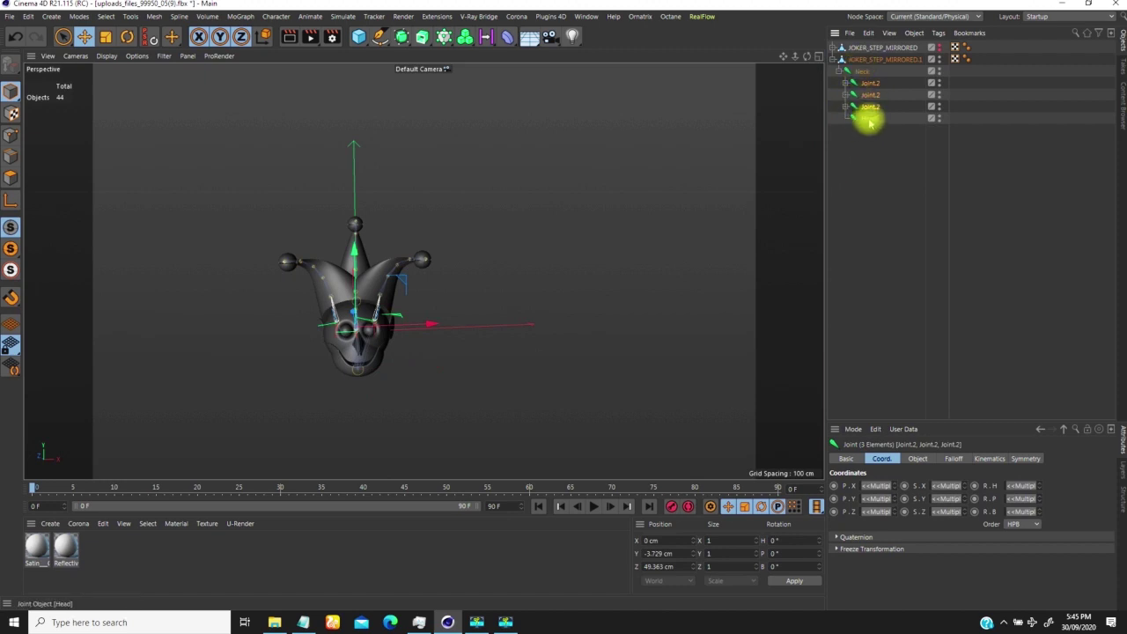
- Test the Neck joint with the Rotate tool and examine from several sides how the three spike chains connect to it
left_click(862, 72)
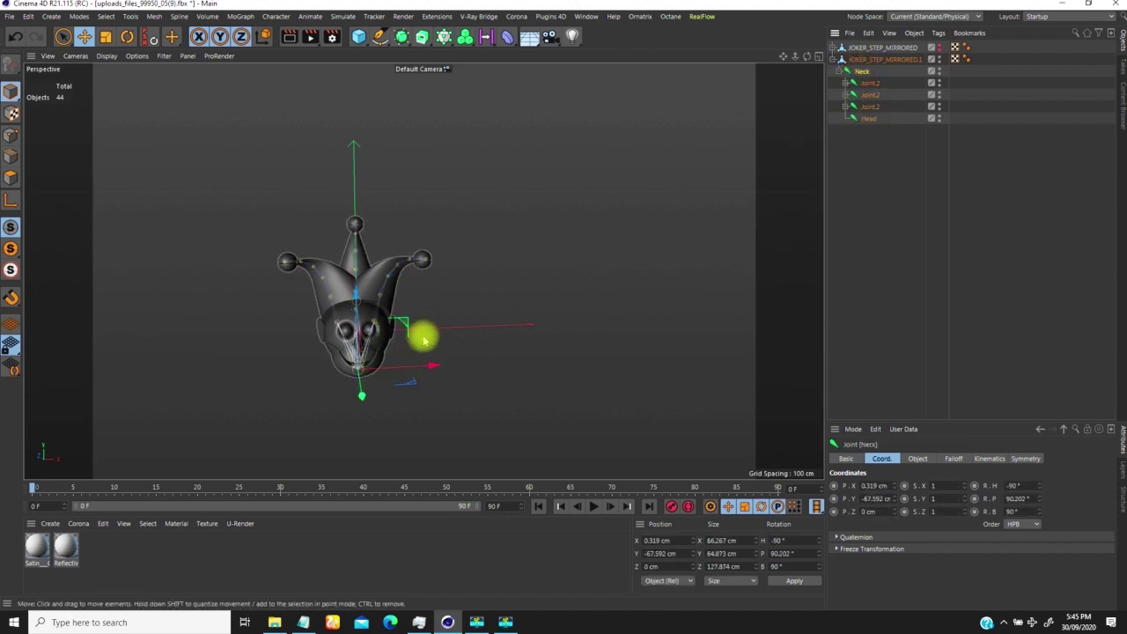
left_click_drag(423, 335, 350, 359, "alt")
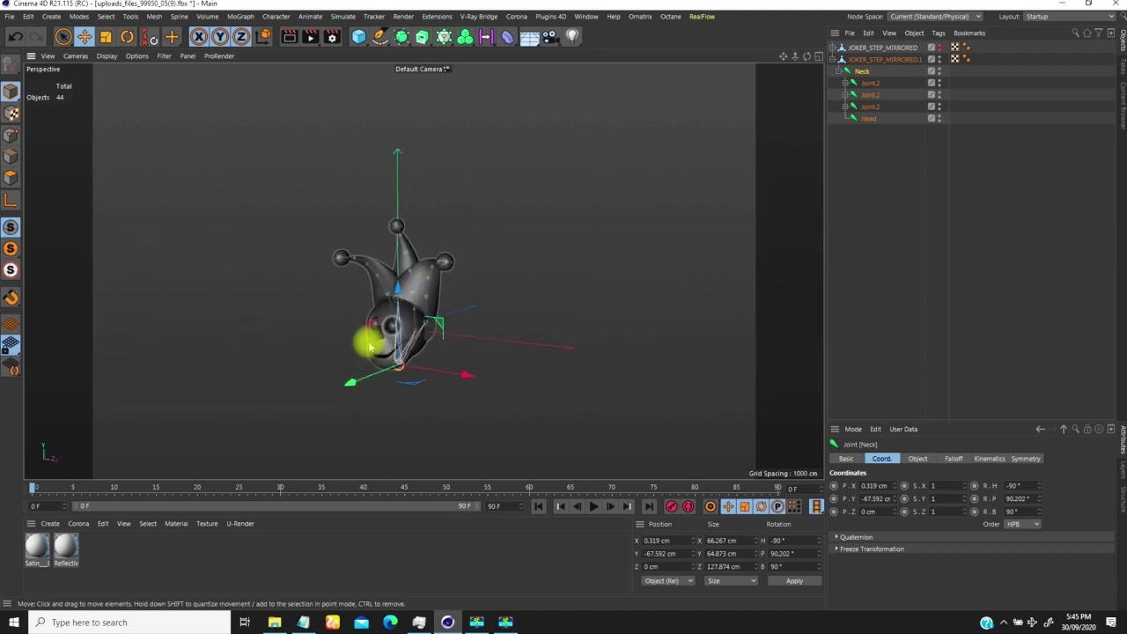
key("r")
left_click_drag(400, 387, 421, 345)
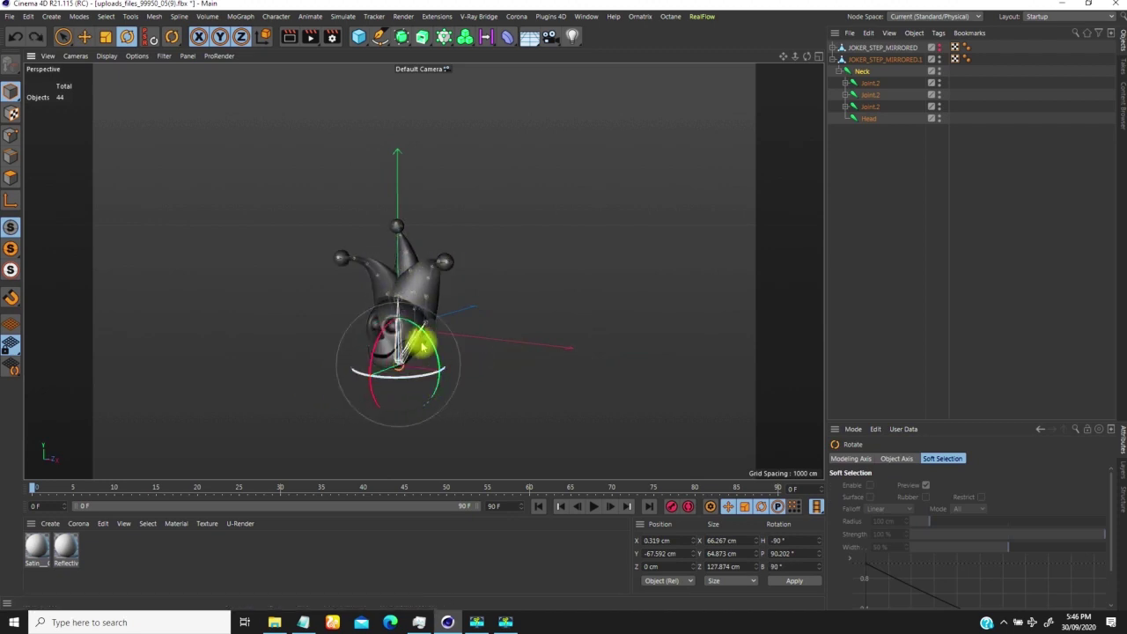
scroll(430, 287, "up", 4)
left_click_drag(428, 284, 290, 320, "alt")
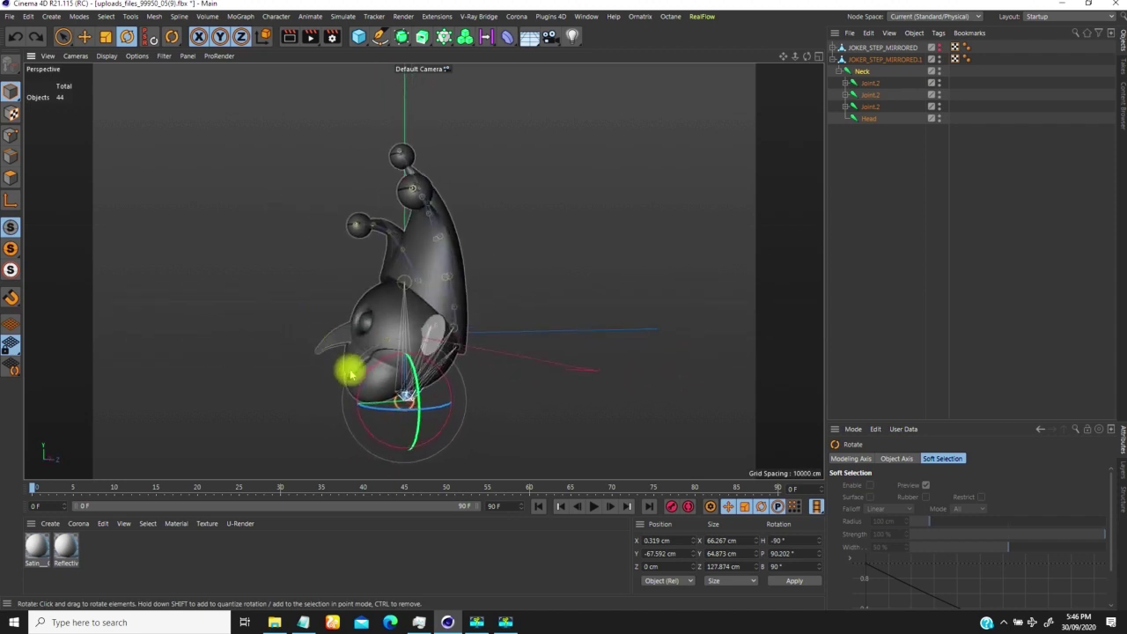
left_click_drag(351, 374, 479, 303, "alt")
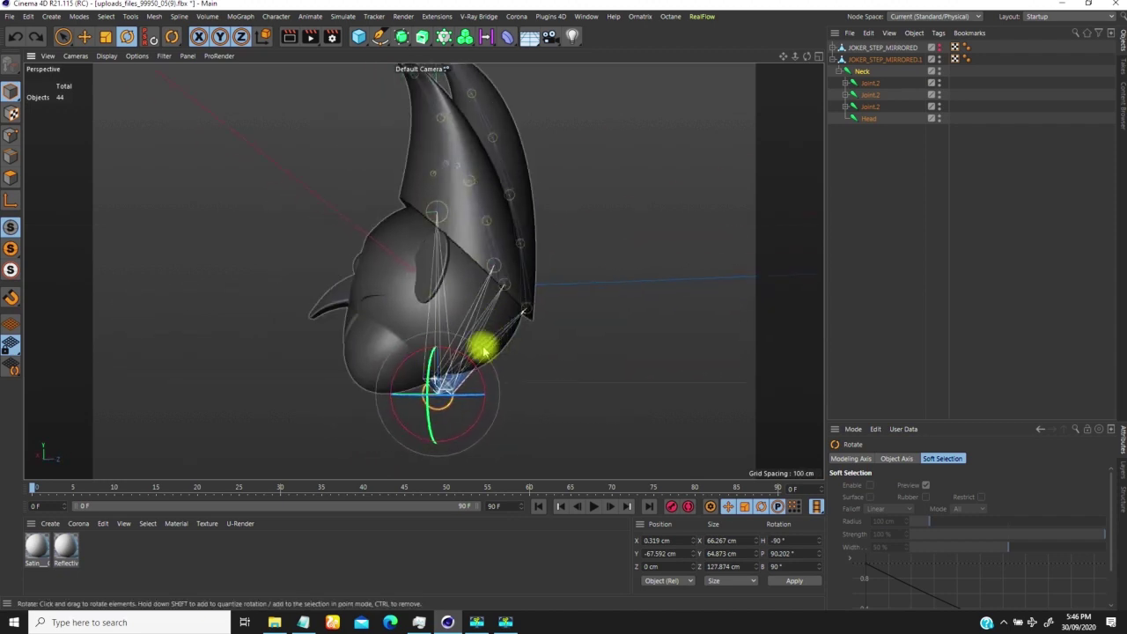
left_click_drag(484, 351, 577, 234, "alt")
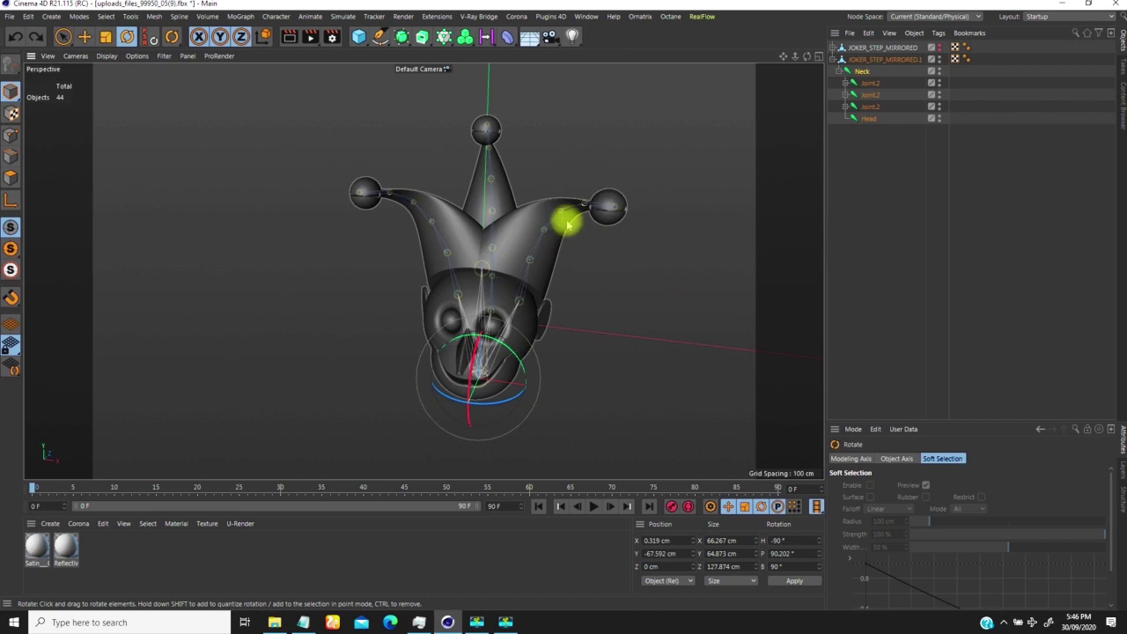
- Expand the first side spike chain under Neck and add an IK rigging tag to its root joint, Joint.2
left_click(861, 104)
left_click(851, 92)
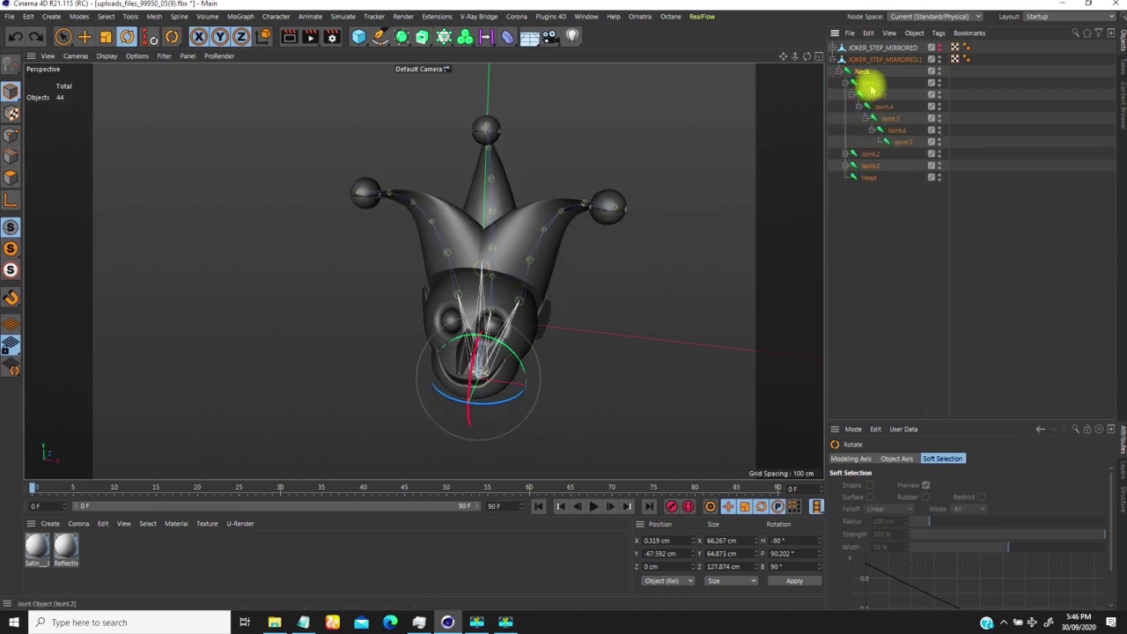
left_click(868, 83)
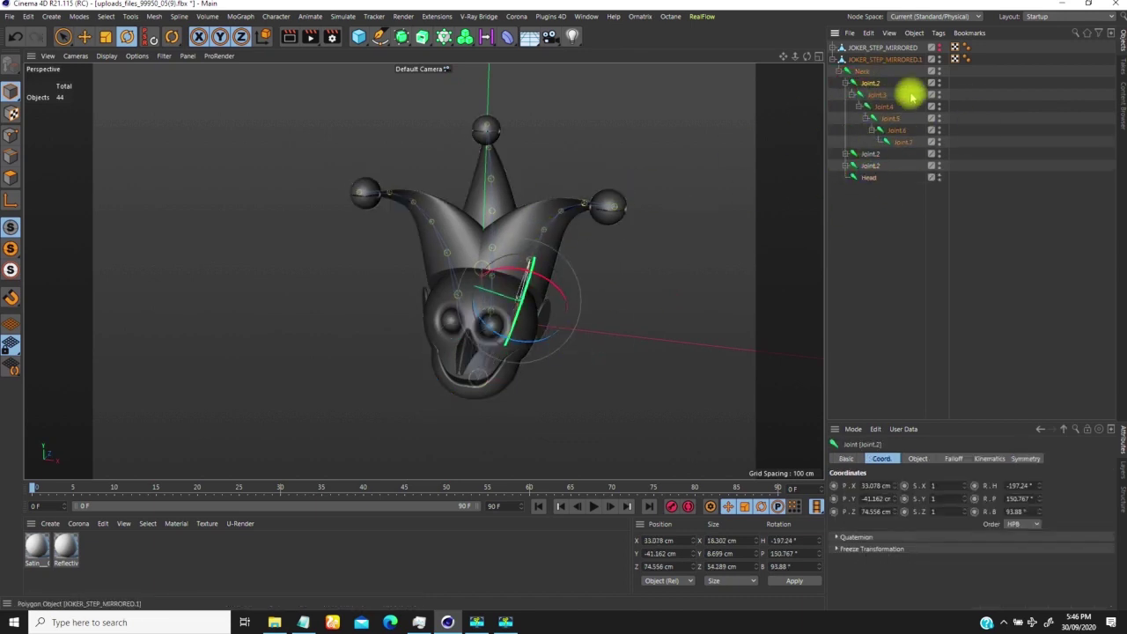
right_click(872, 86)
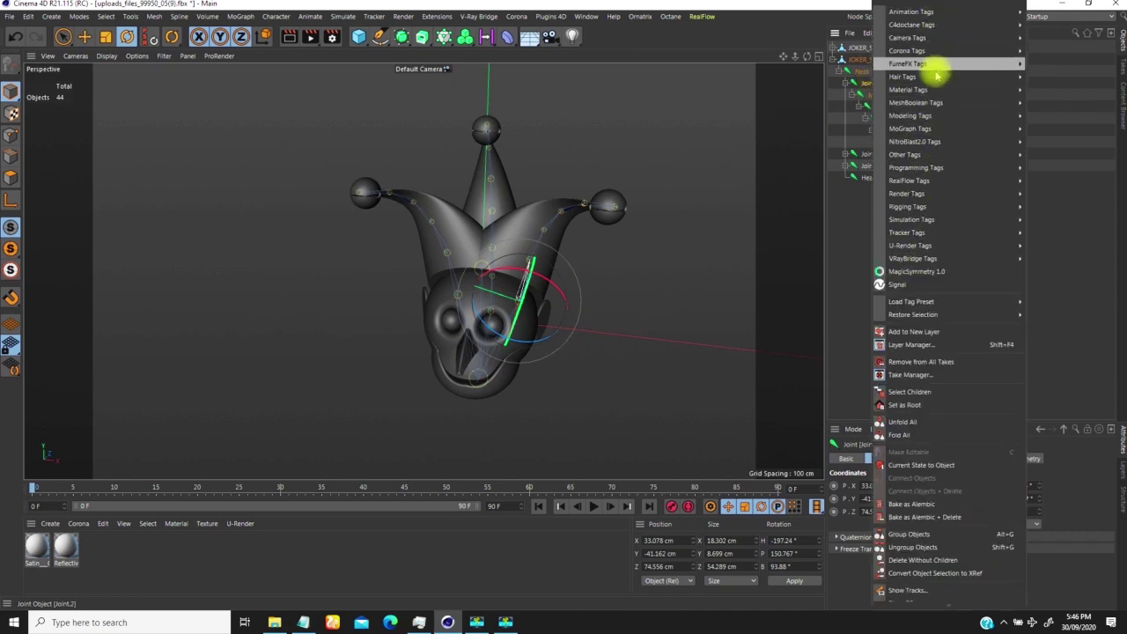
mouse_move(916, 207)
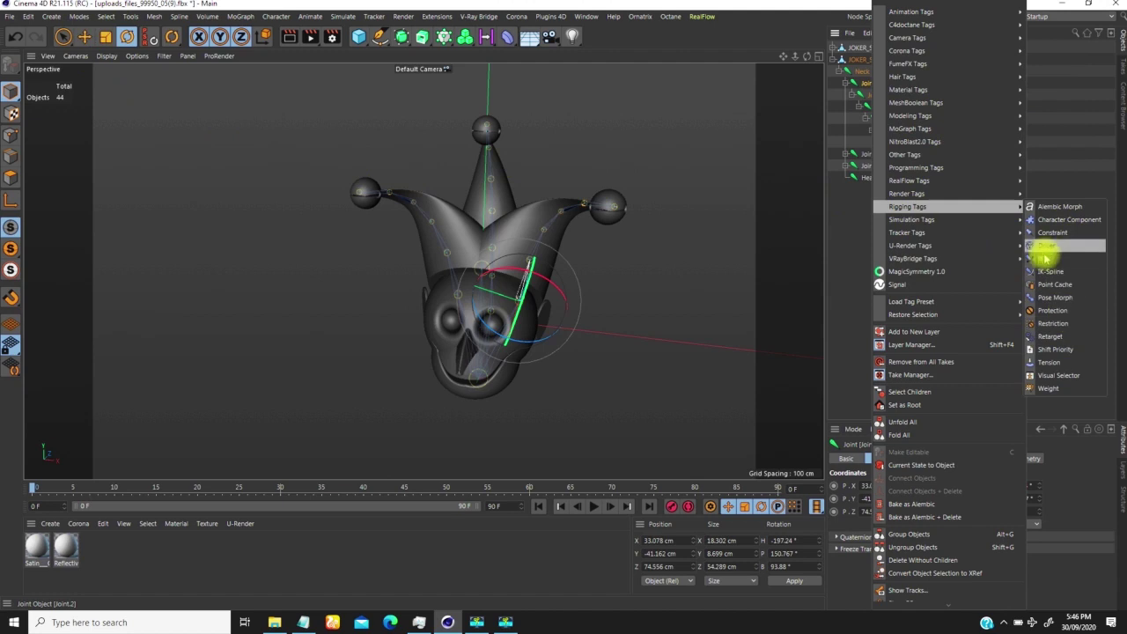
left_click(1040, 261)
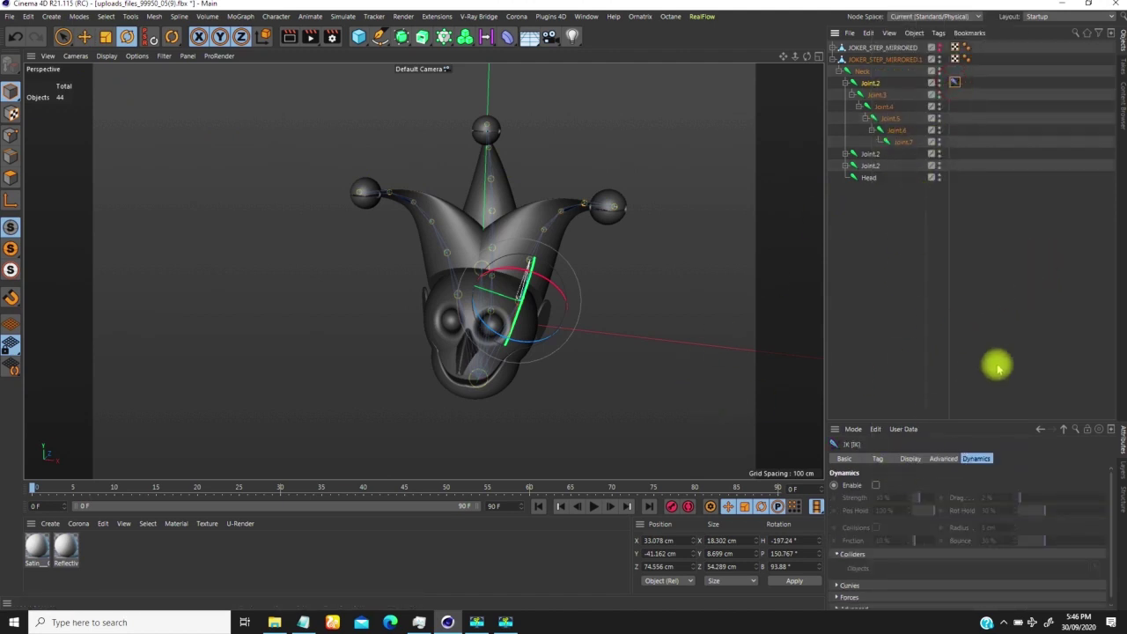
left_click_drag(956, 421, 928, 268)
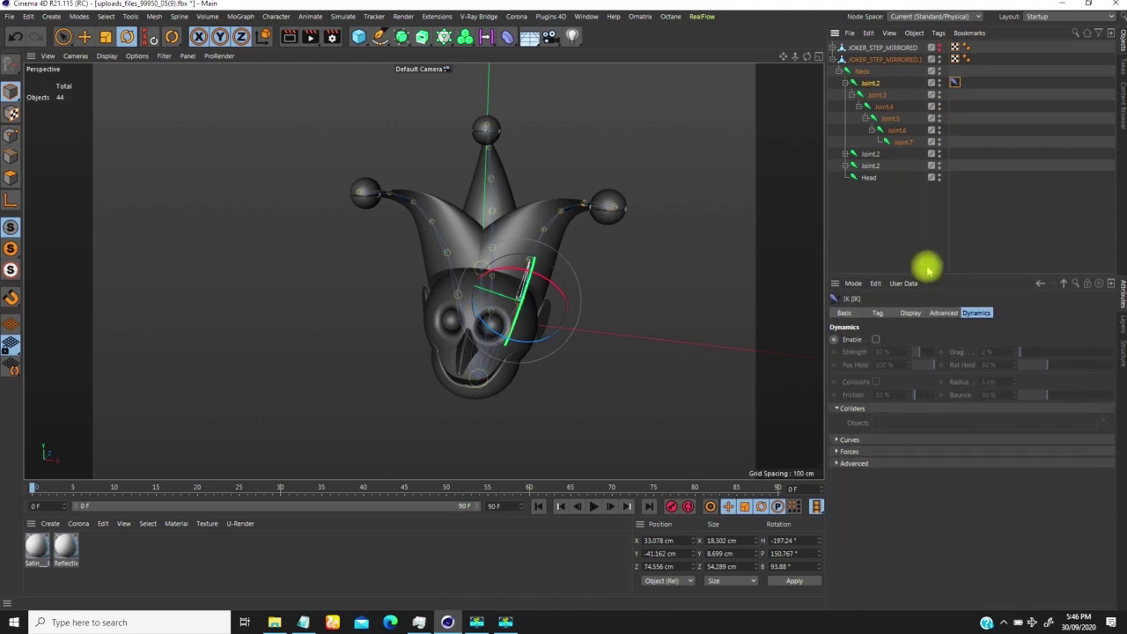
- Assign Joint.7, the last joint of the first side spike chain, as the End of its IK tag
left_click(876, 313)
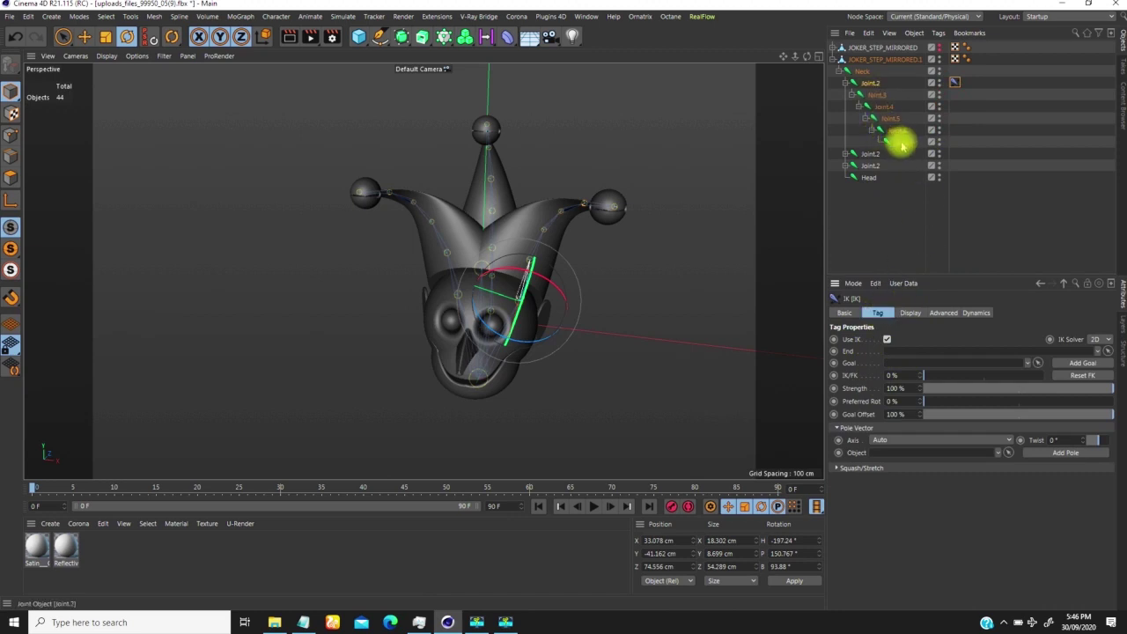
left_click_drag(900, 144, 947, 242)
left_click_drag(896, 352, 896, 352)
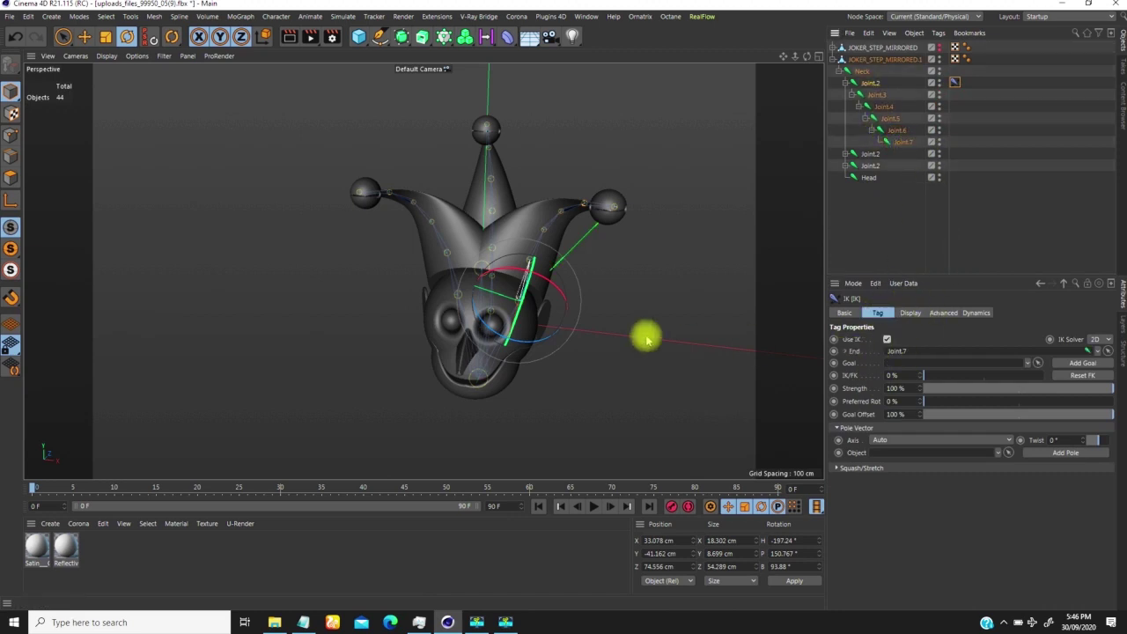
left_click_drag(621, 226, 533, 238, "alt")
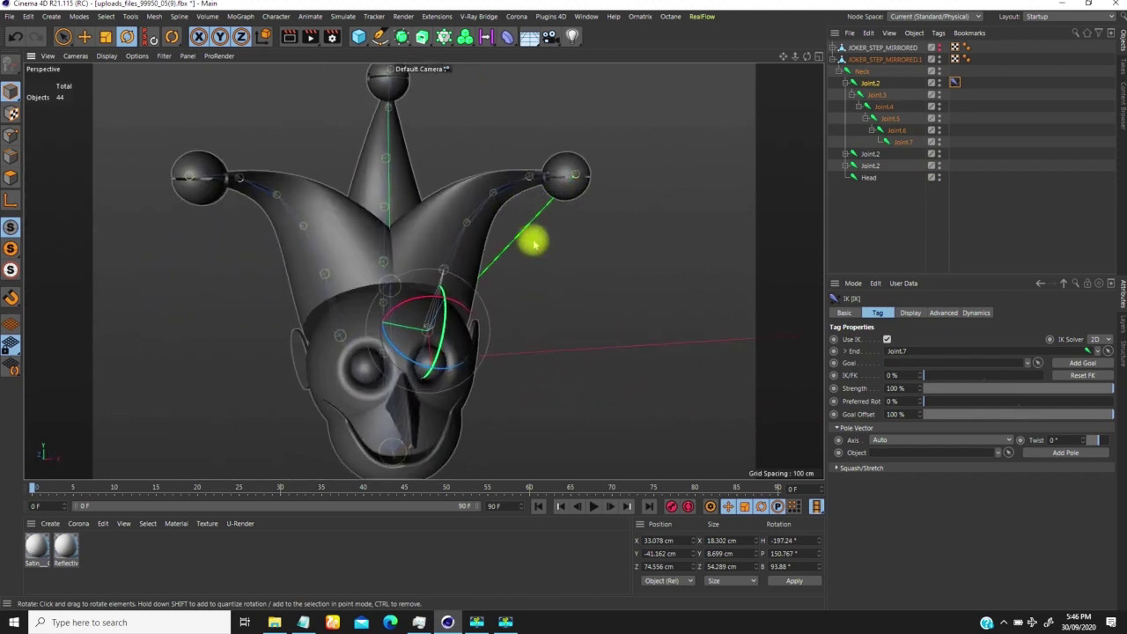
scroll(516, 261, "down", 2)
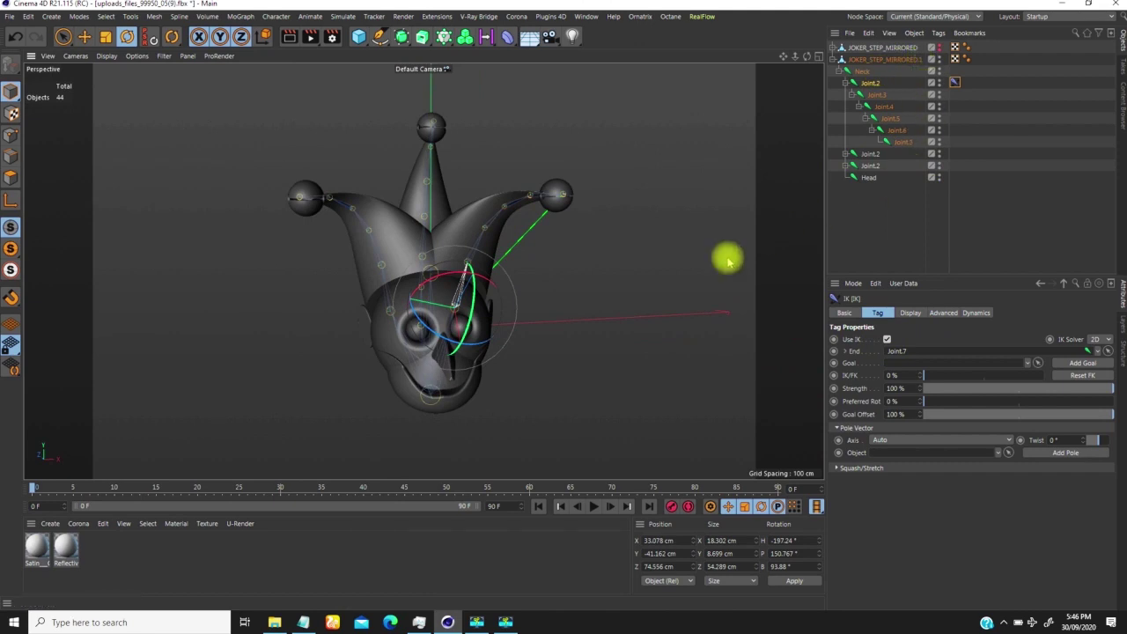
left_click_drag(383, 254, 423, 168, "alt")
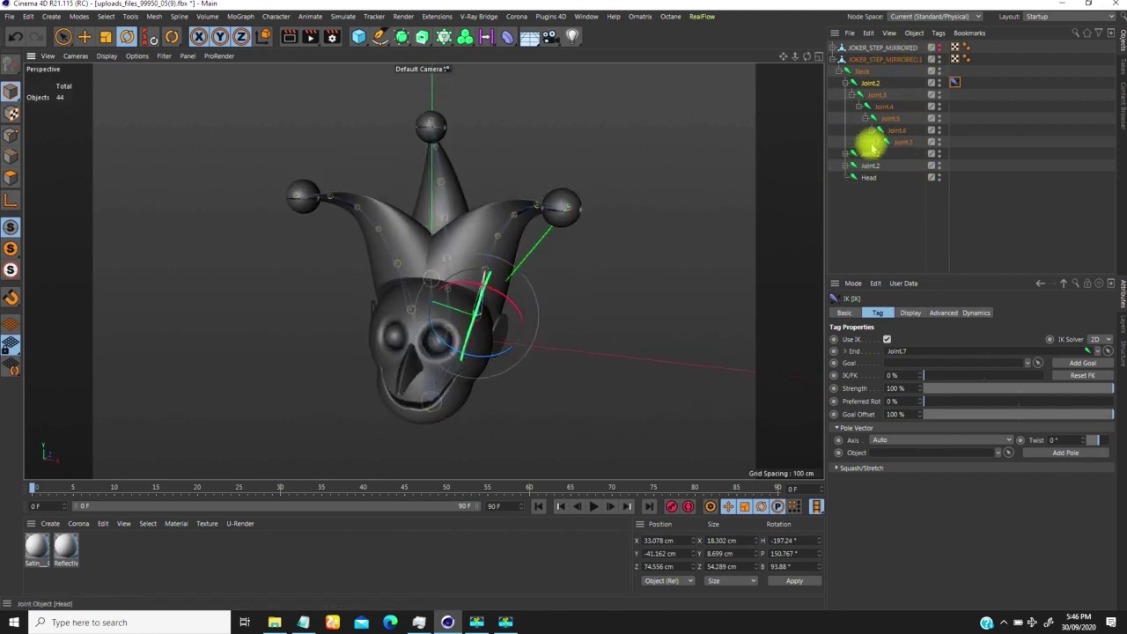
- Expand the second side spike chain, add an IK rigging tag to its root joint, and set its End to that chain's Joint.7
left_click(843, 155)
left_click(868, 155)
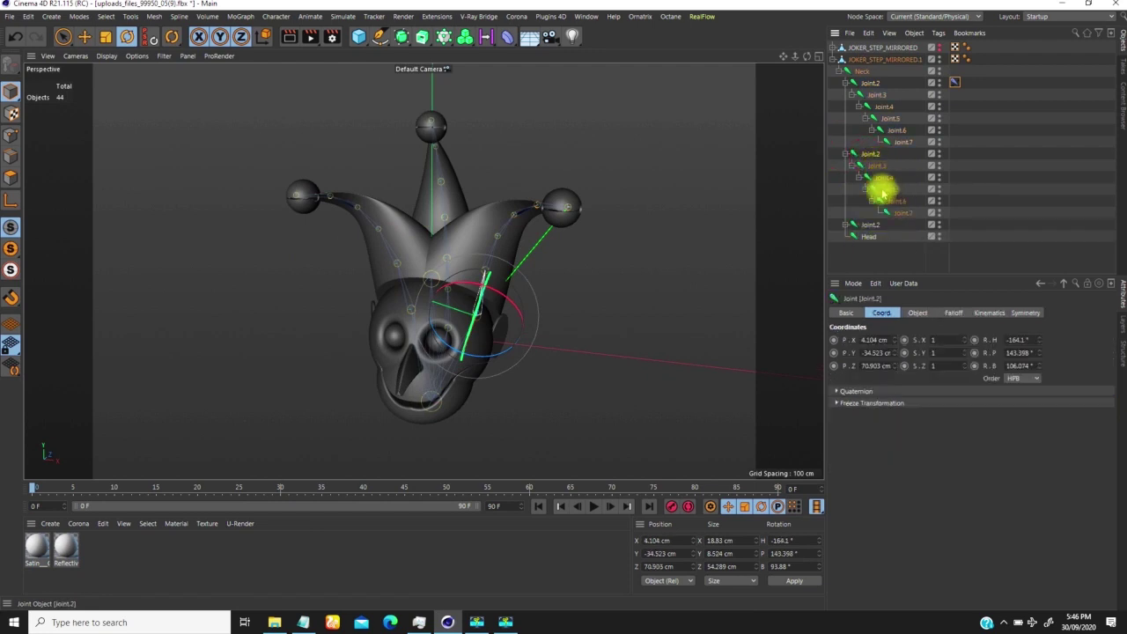
right_click(870, 155)
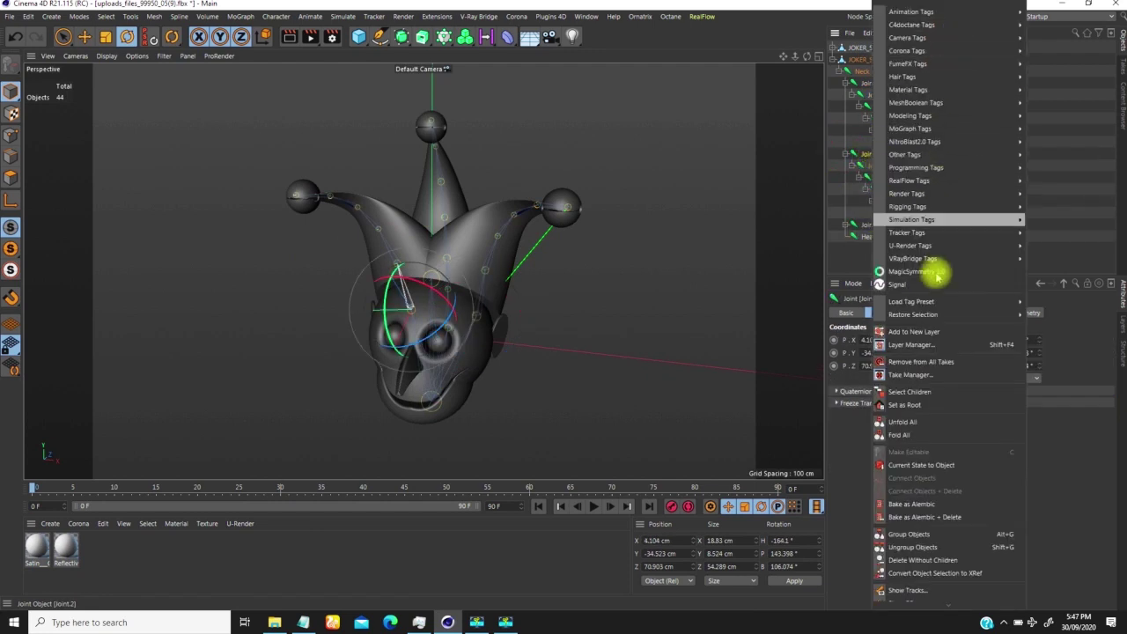
mouse_move(920, 206)
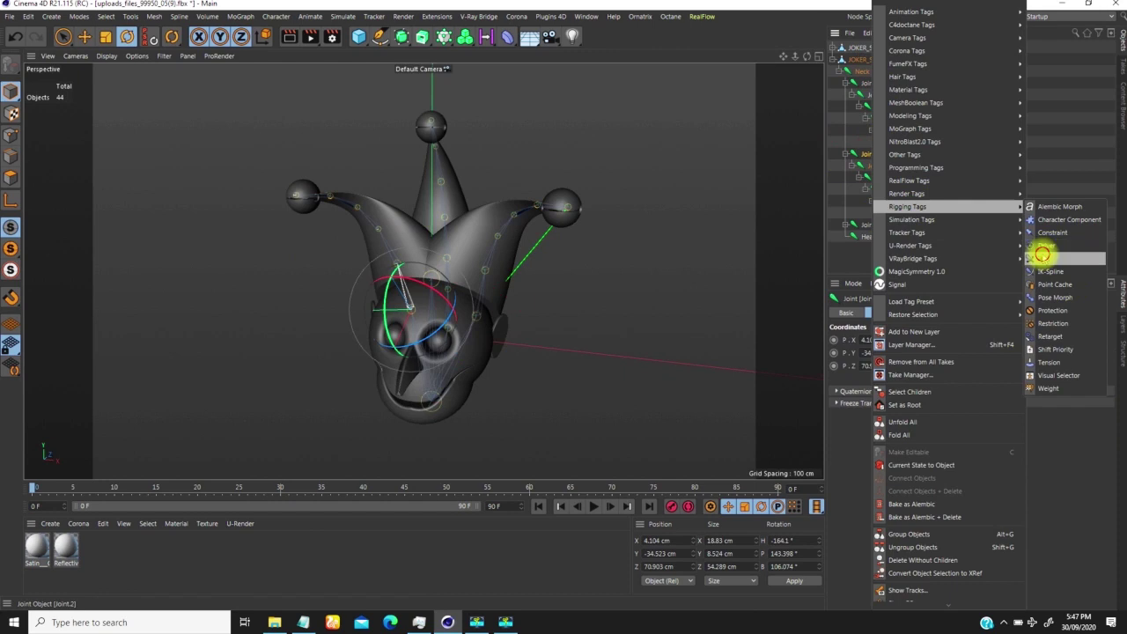
left_click(1043, 258)
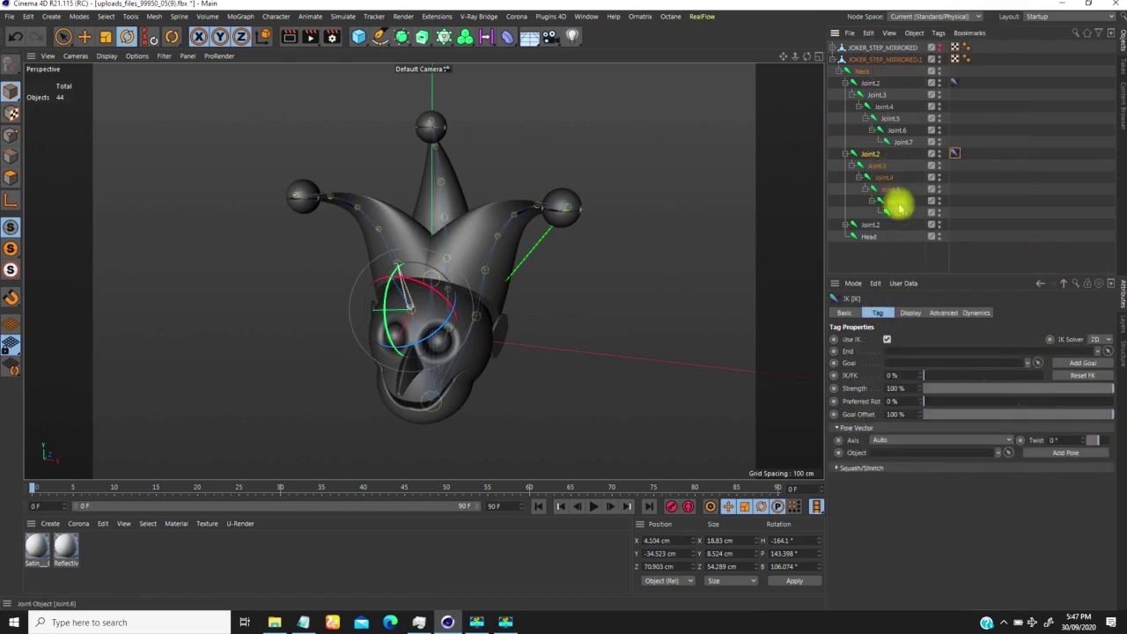
left_click_drag(900, 353, 898, 349)
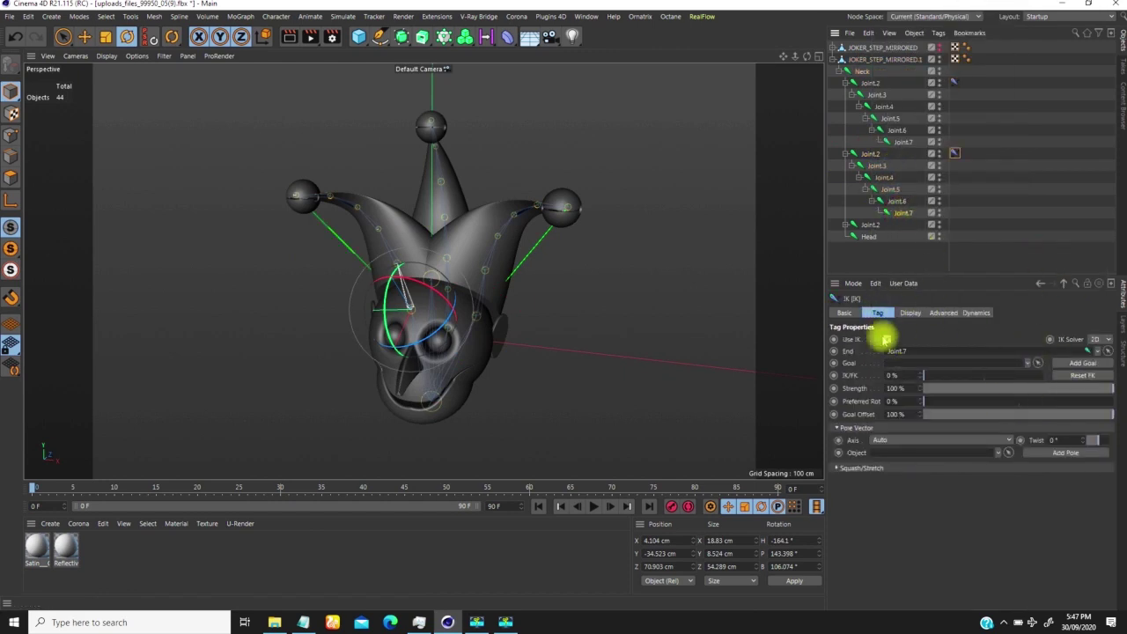
left_click_drag(399, 253, 437, 257, "alt")
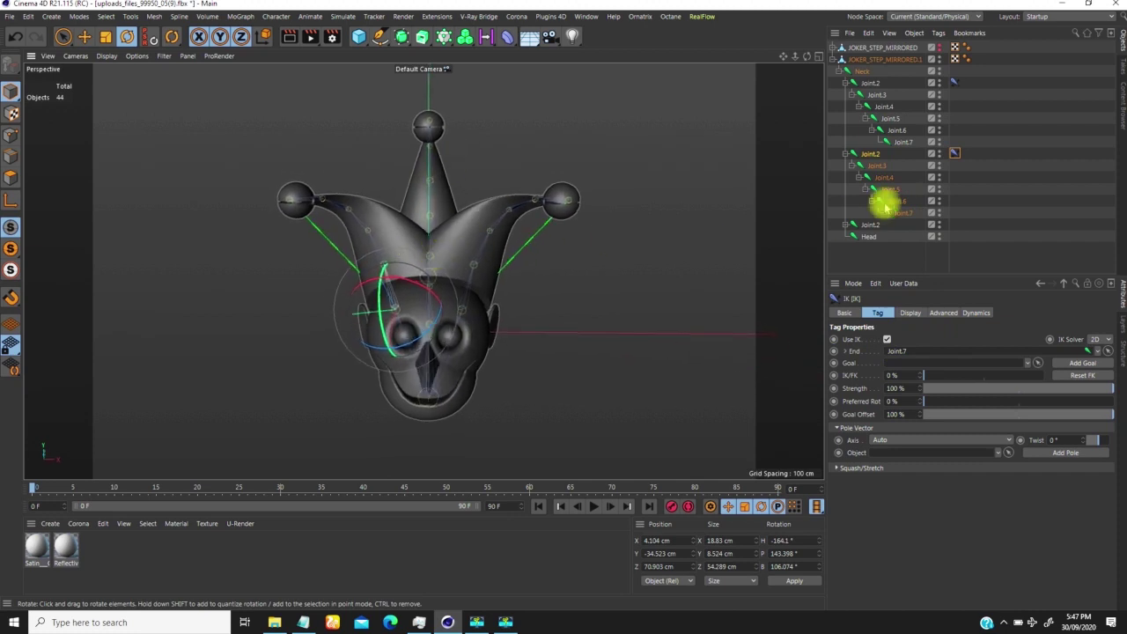
- Expand the central spike chain, add an IK rigging tag to its root joint, and set its End to the chain's last joint, Joint.3
left_click(845, 225)
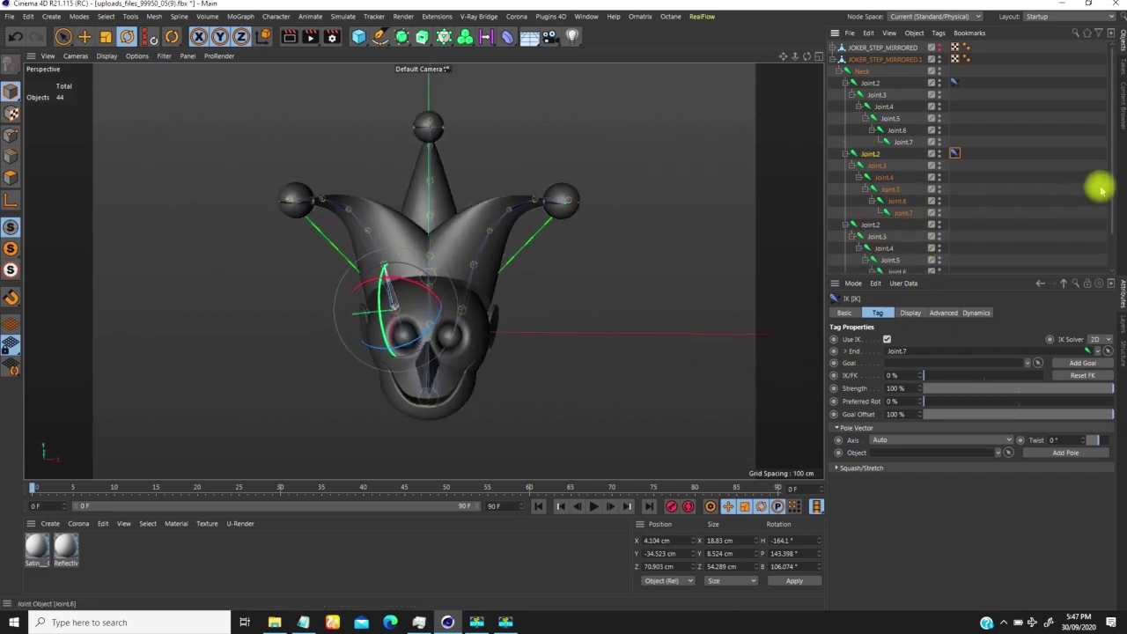
left_click_drag(1110, 181, 1111, 216)
left_click(870, 187)
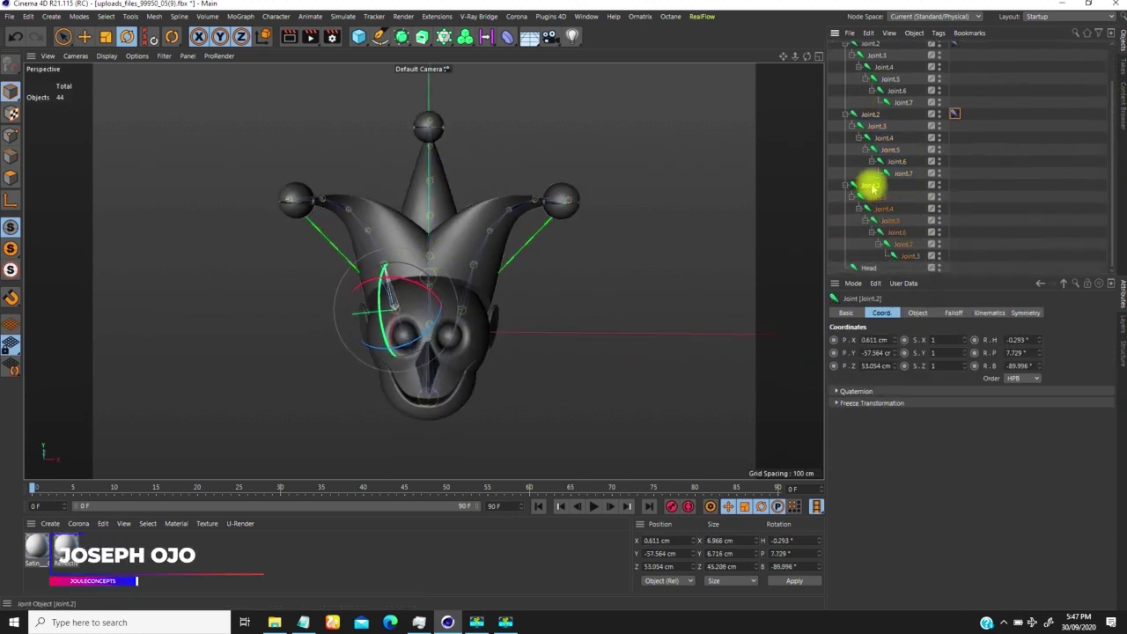
right_click(872, 187)
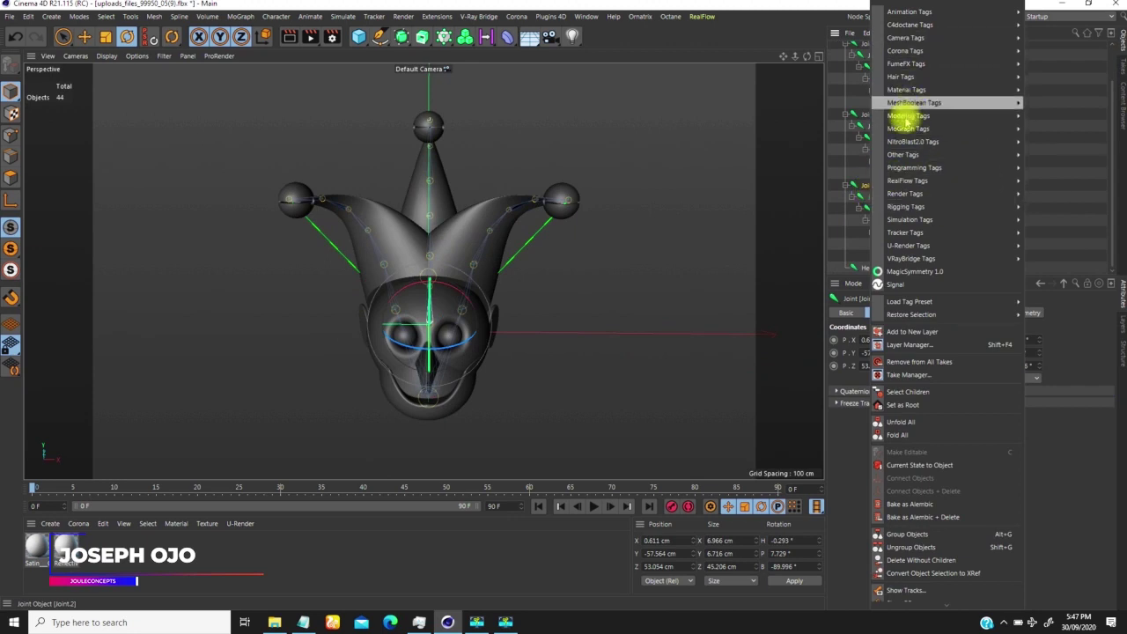
mouse_move(909, 181)
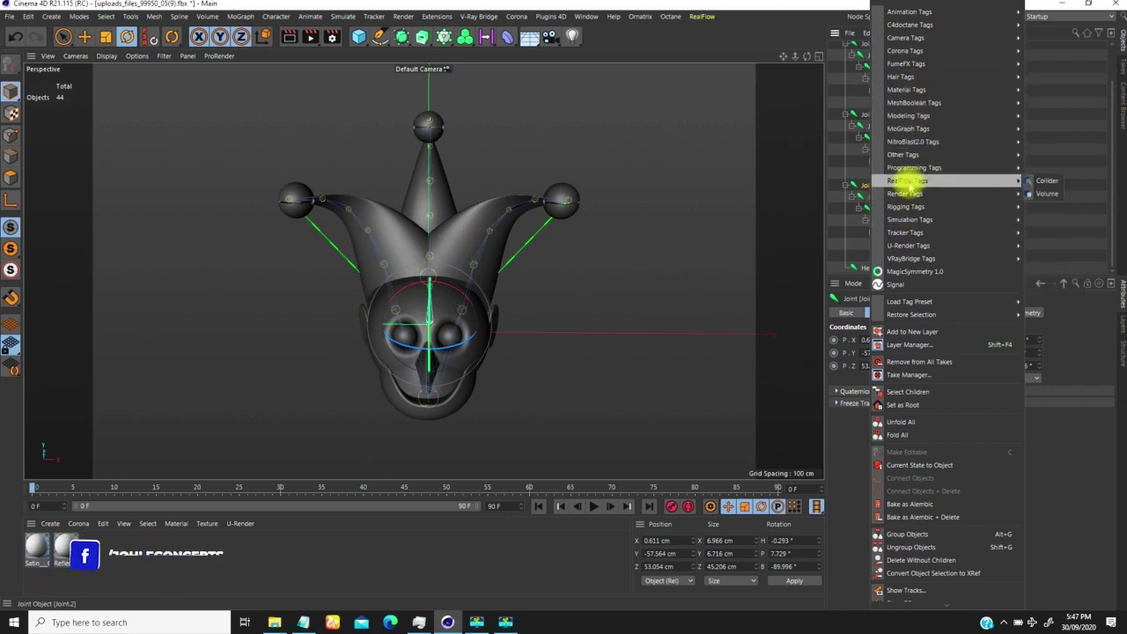
mouse_move(907, 207)
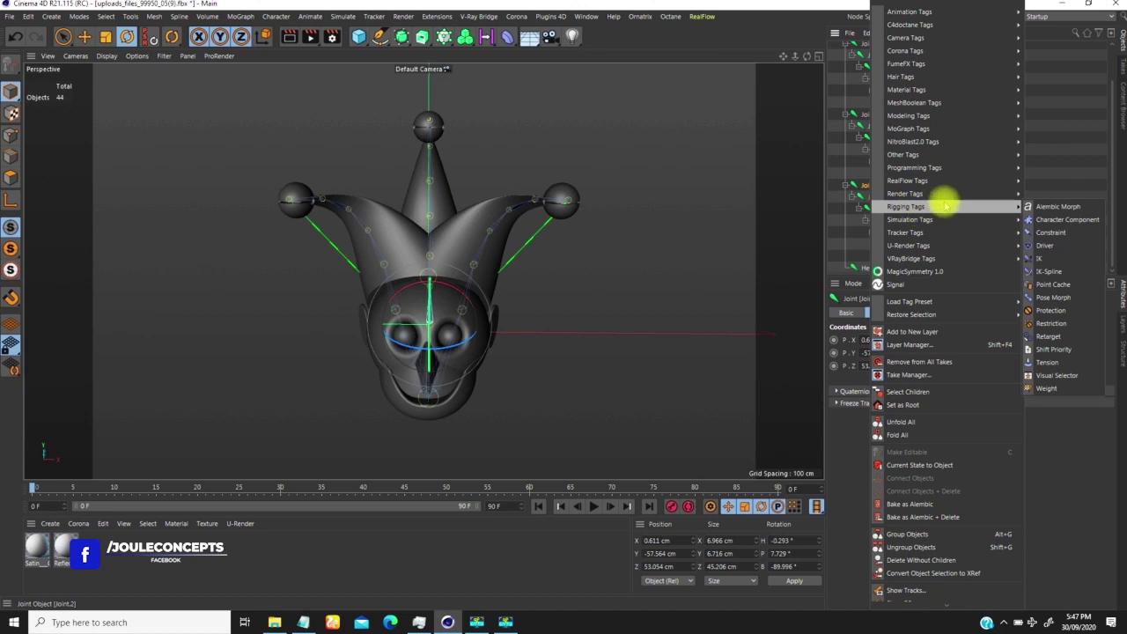
left_click(1041, 257)
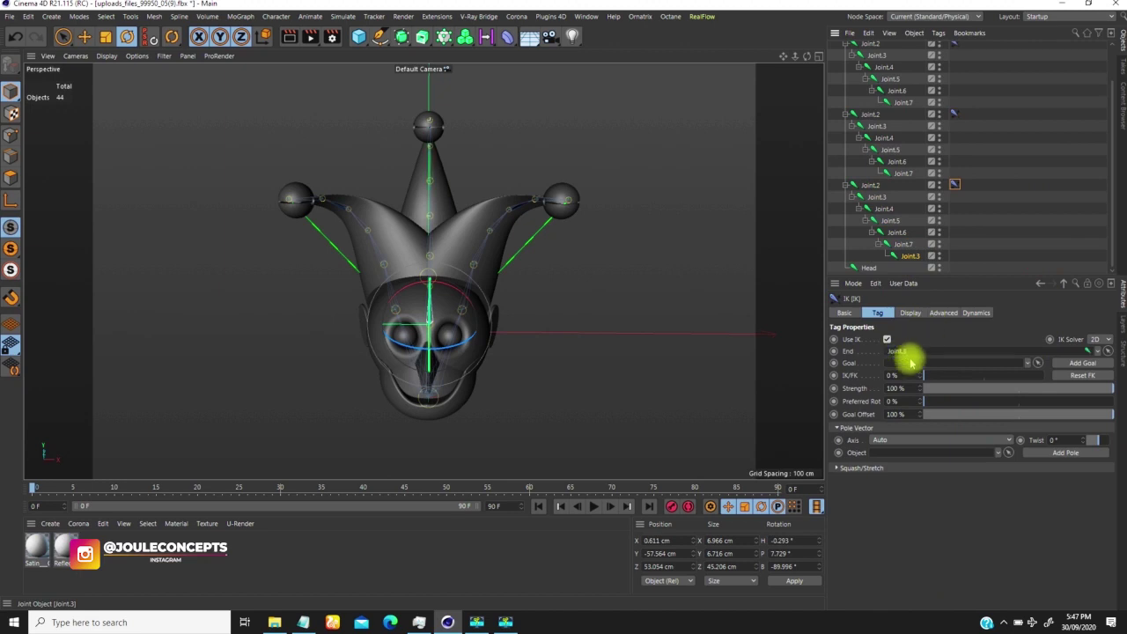
- Play the timeline briefly to check the head with its three IK tags, and return to the first frame
left_click_drag(503, 244, 526, 347, "alt")
scroll(473, 279, "down", 5)
left_click(596, 505)
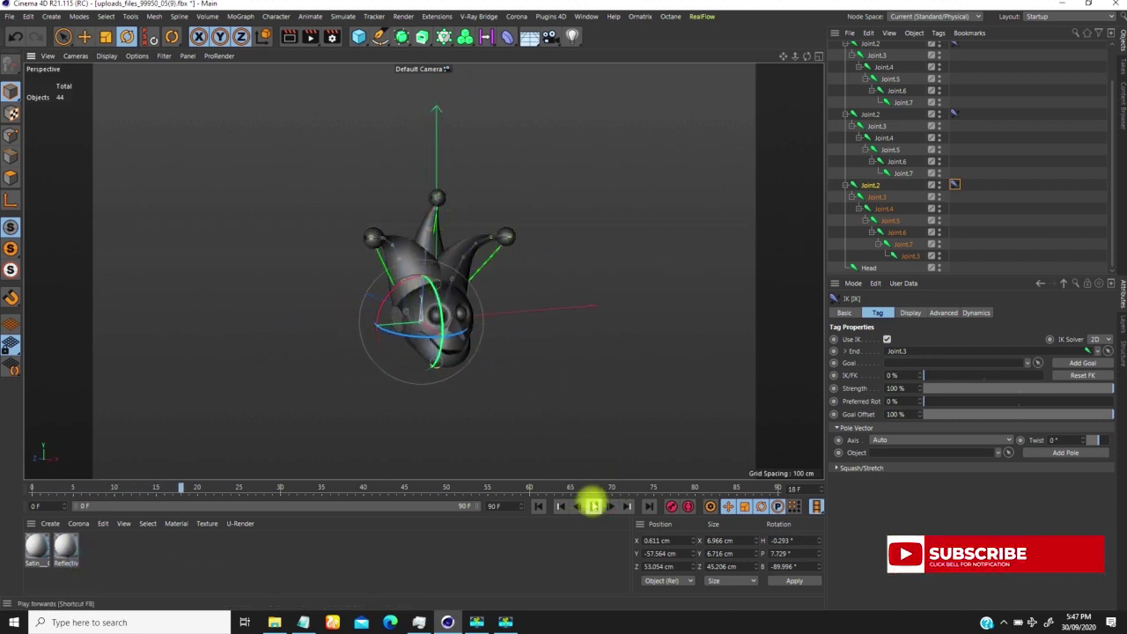
left_click(538, 506)
scroll(470, 274, "up", 3)
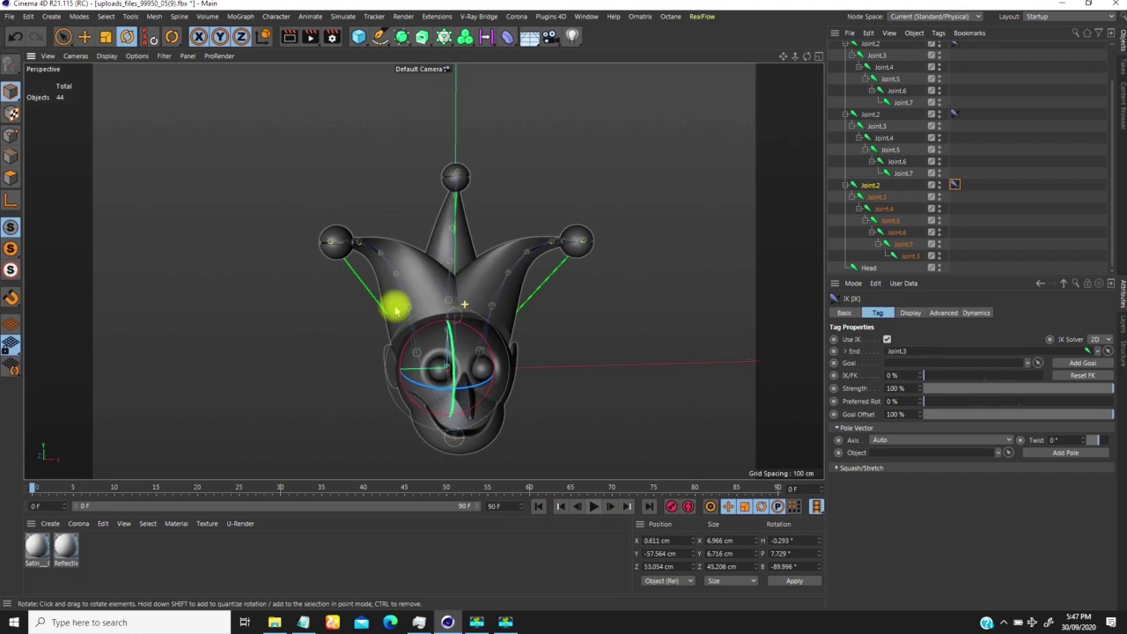
scroll(396, 308, "down", 4)
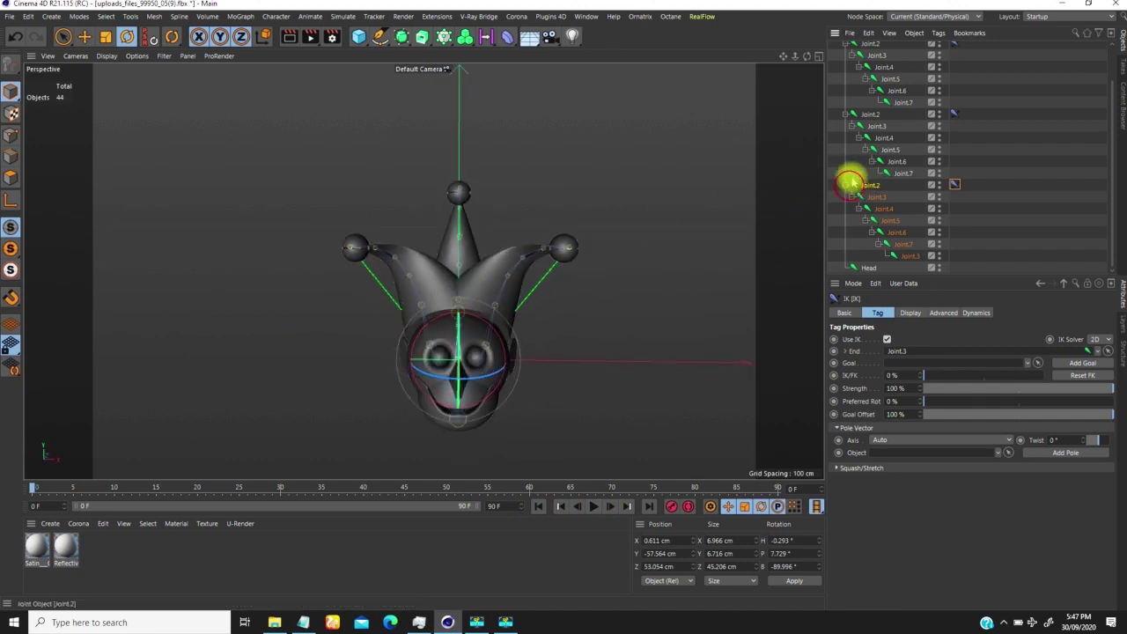
- Collapse the three spike chains under Neck and select all three of their IK tags together
left_click(847, 185)
left_click(843, 151)
left_click(846, 88)
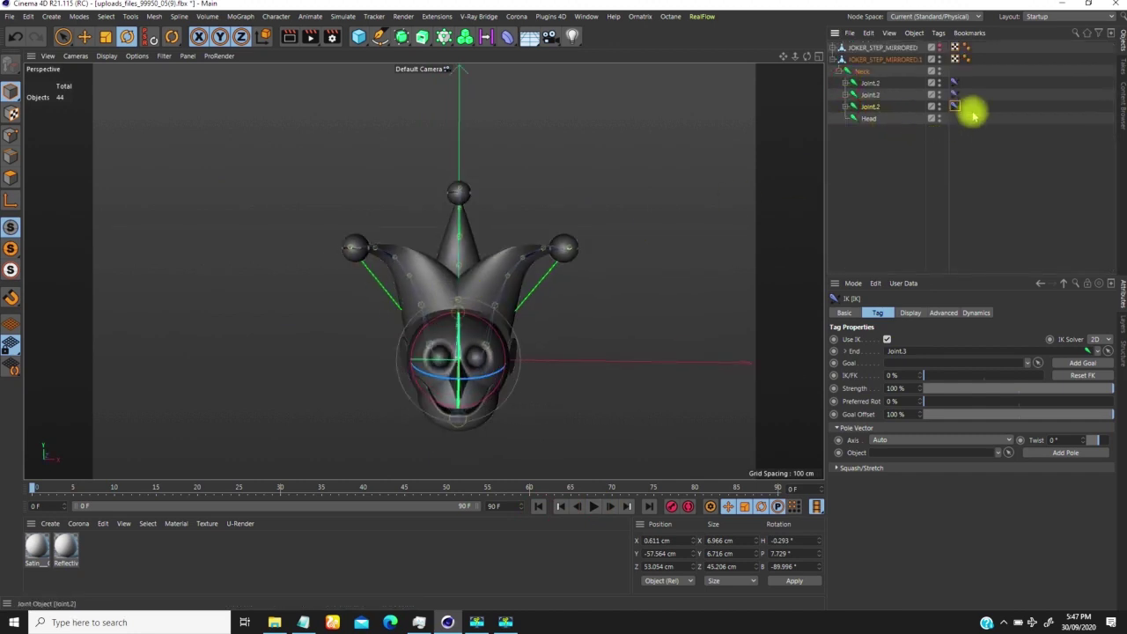
left_click_drag(955, 69, 951, 95)
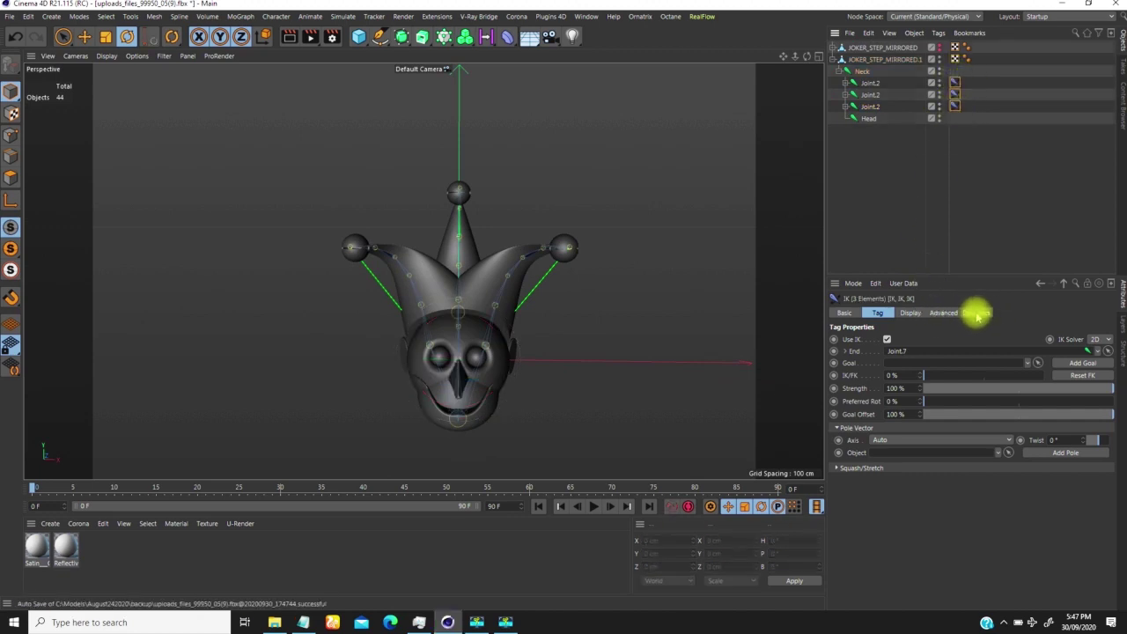
- Extend the timeline and its preview range to 500 frames and enable Dynamics on the three selected IK tags
left_click(975, 312)
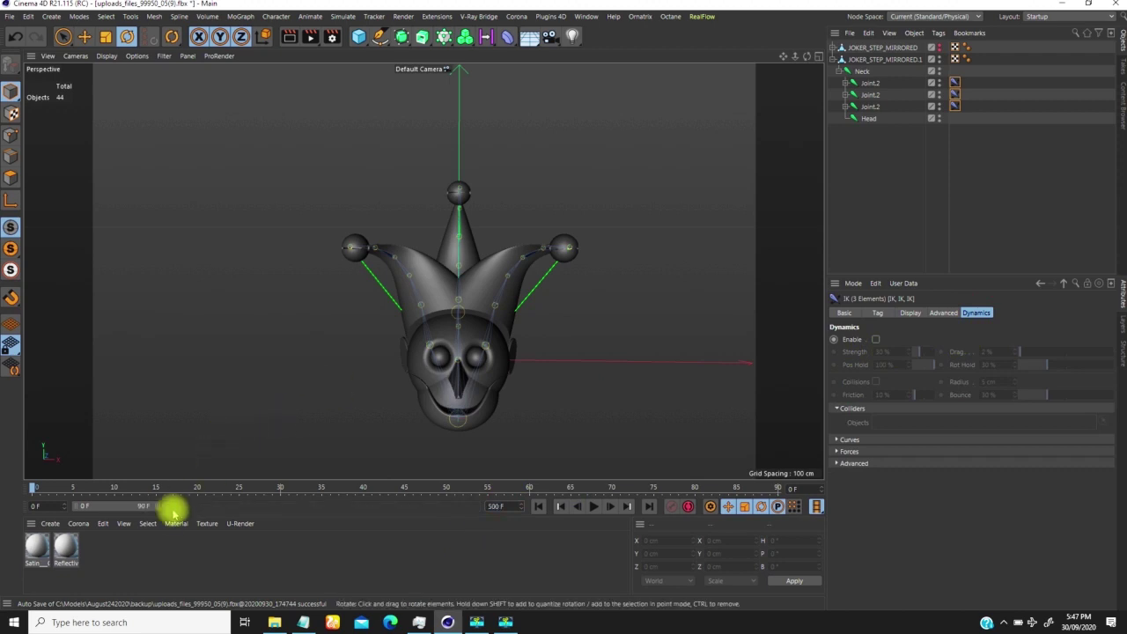
left_click_drag(171, 508, 542, 501)
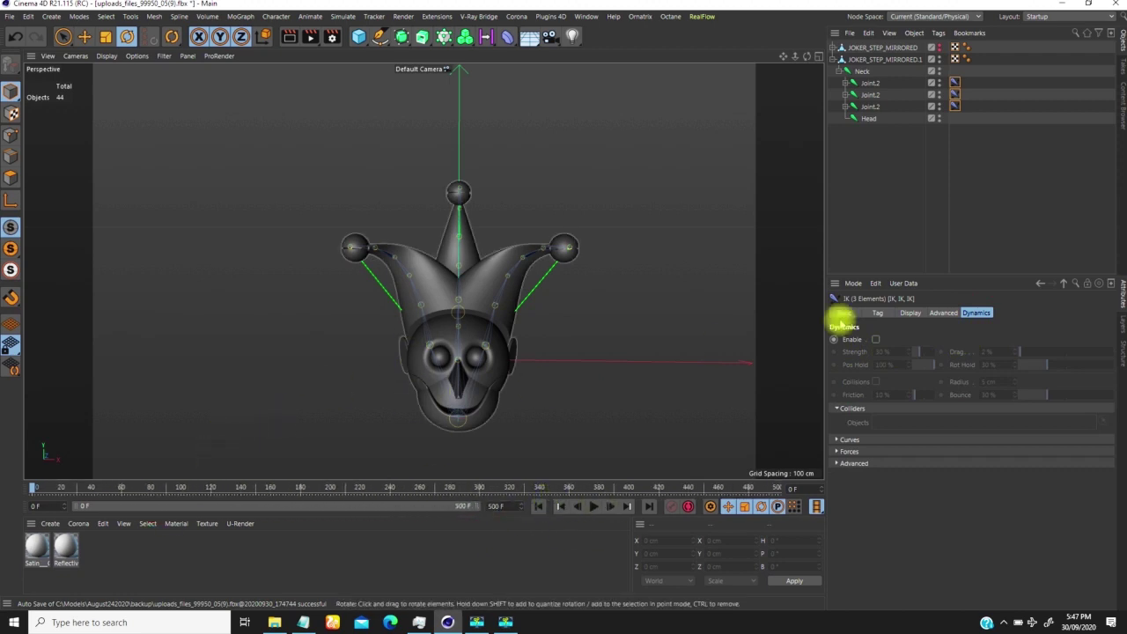
left_click(875, 339)
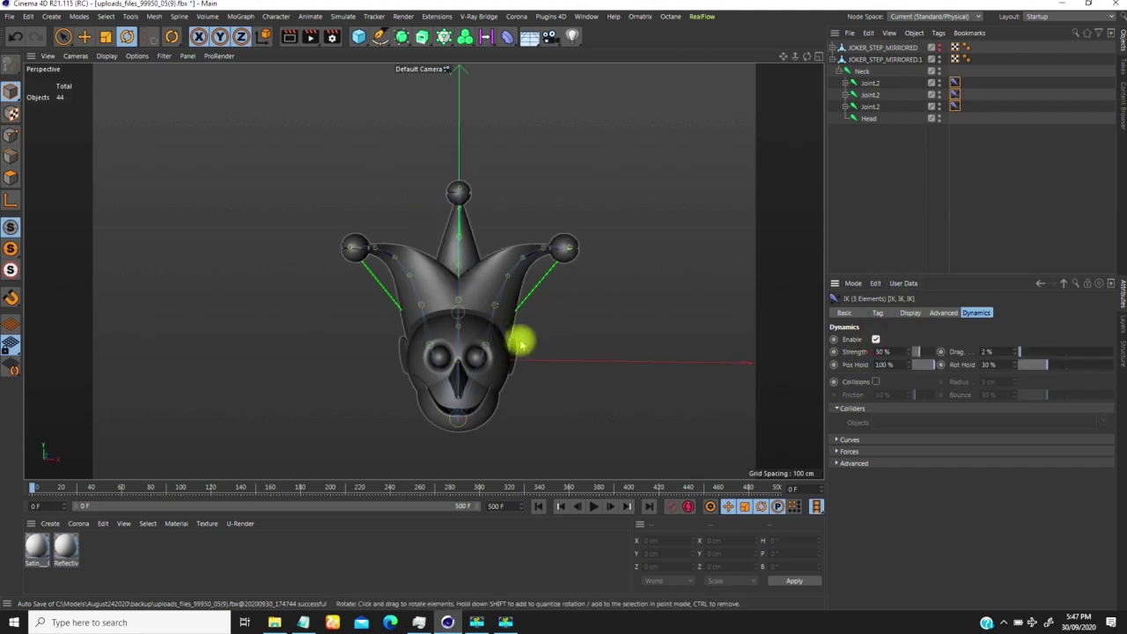
- Play the dynamics simulation to check how the spike joint chains move, and return to the first frame
left_click_drag(520, 335, 398, 352, "alt")
left_click(593, 506)
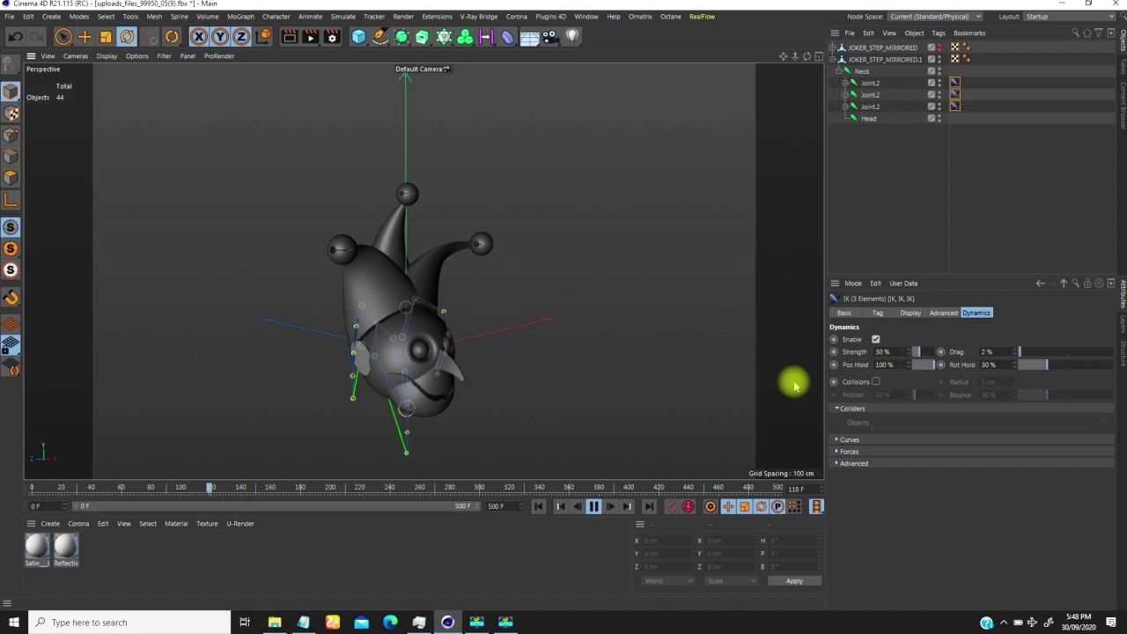
left_click(594, 504)
left_click(537, 506)
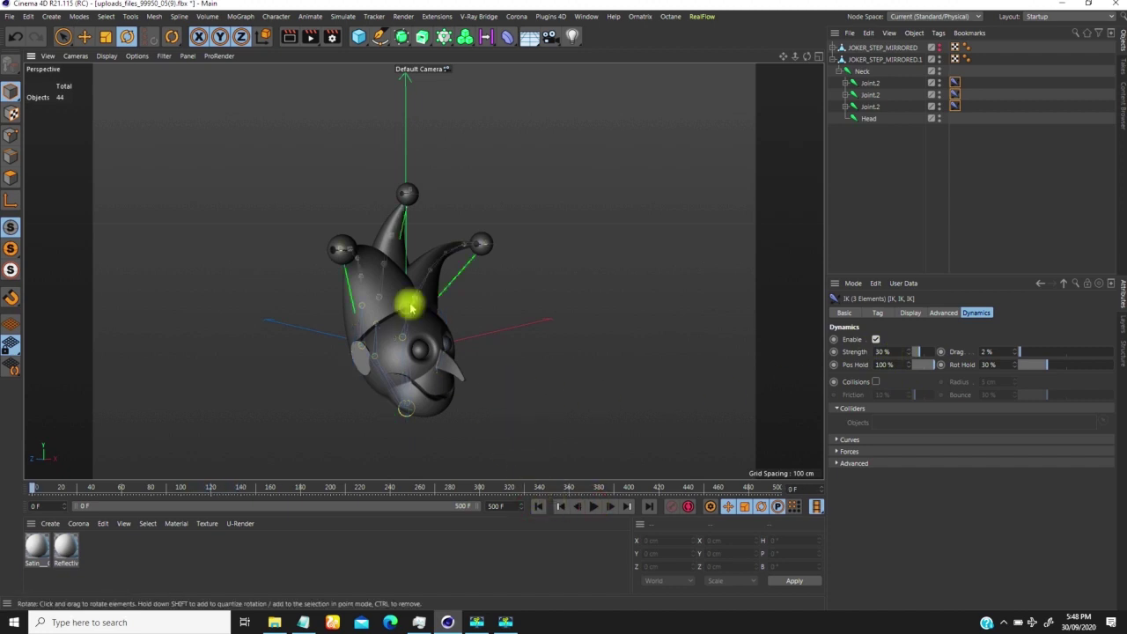
left_click_drag(377, 268, 270, 275, "alt")
- Select the root joints of the second side and central spike chains in turn and examine the chains from several sides
left_click(870, 95)
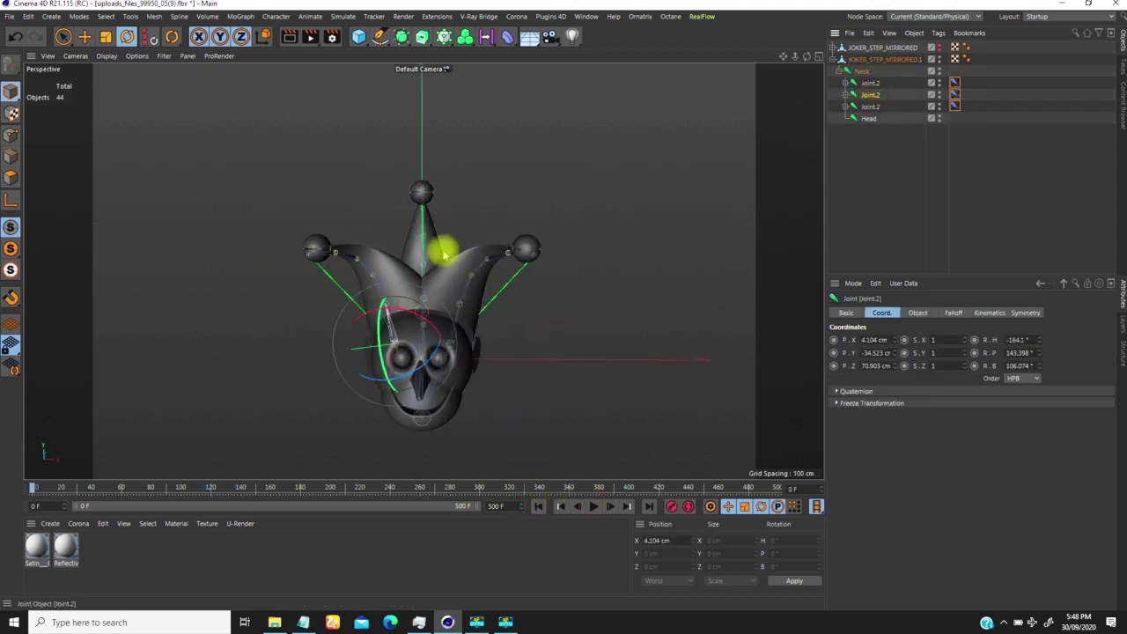
left_click_drag(385, 276, 234, 330)
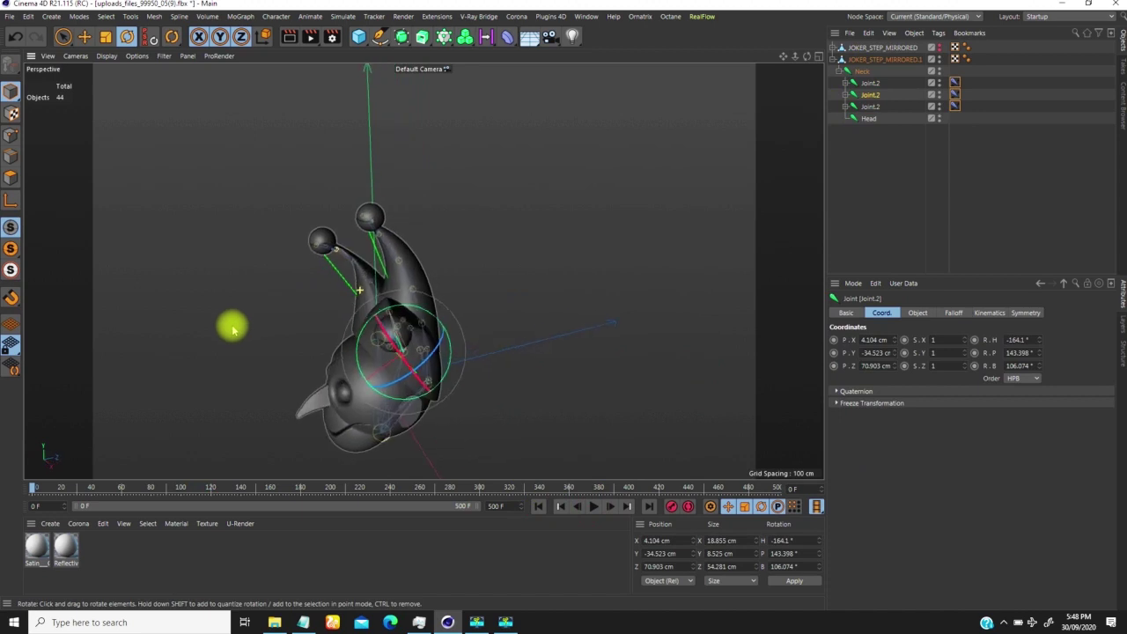
left_click(870, 106)
left_click_drag(375, 221, 494, 254)
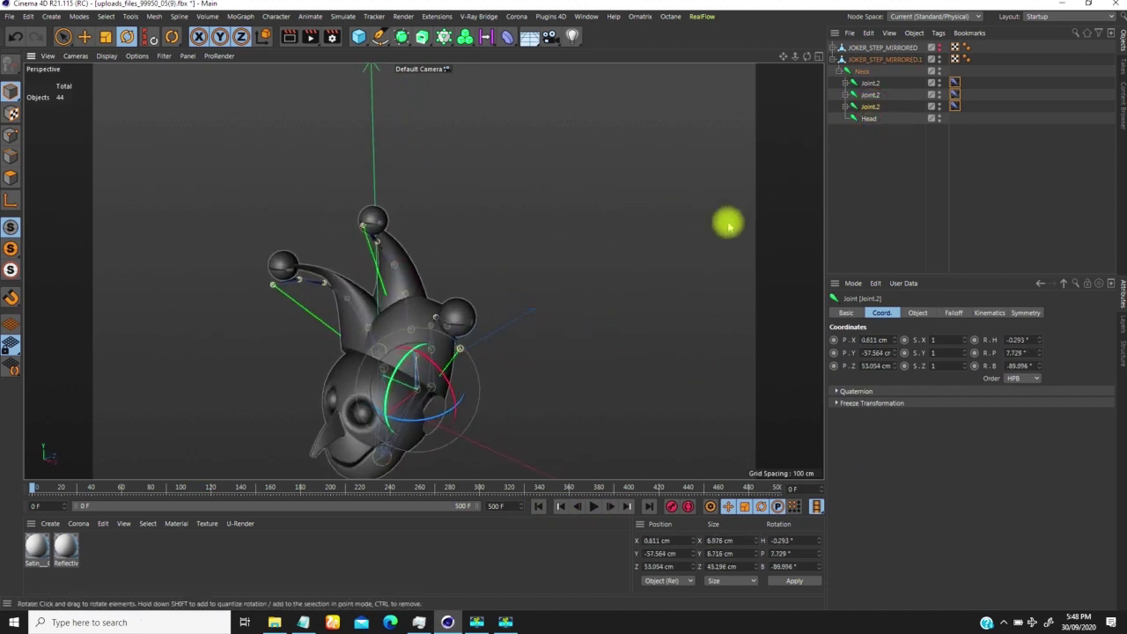
left_click_drag(400, 315, 393, 212, "alt")
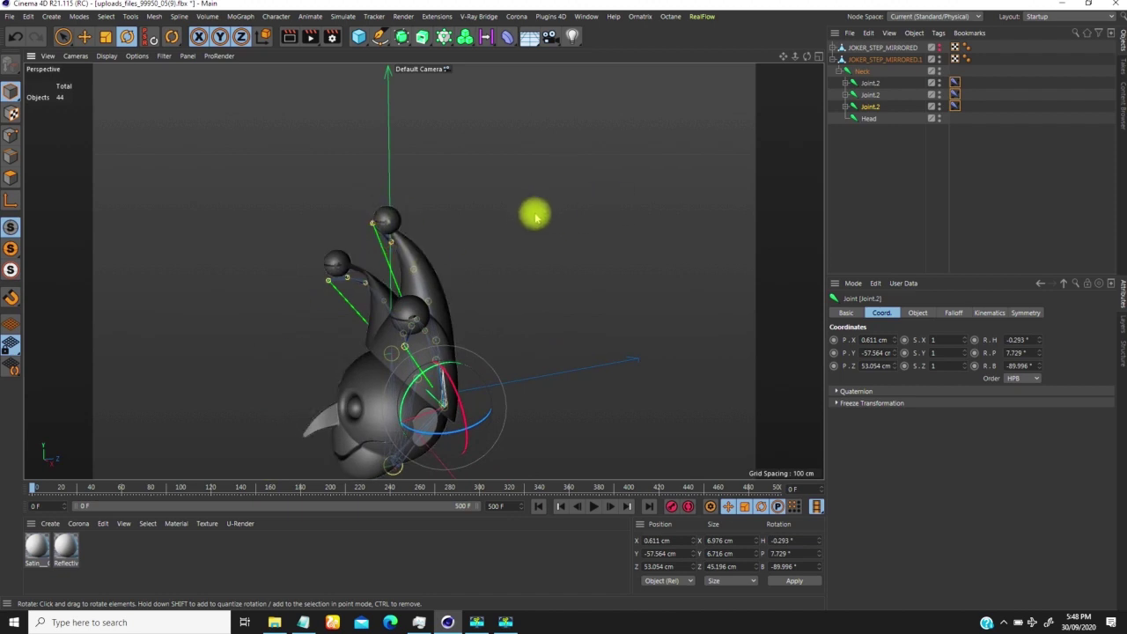
- Try a dynamics Strength of 85% on the central spike's IK tag, and set it to 92%
left_click(954, 106)
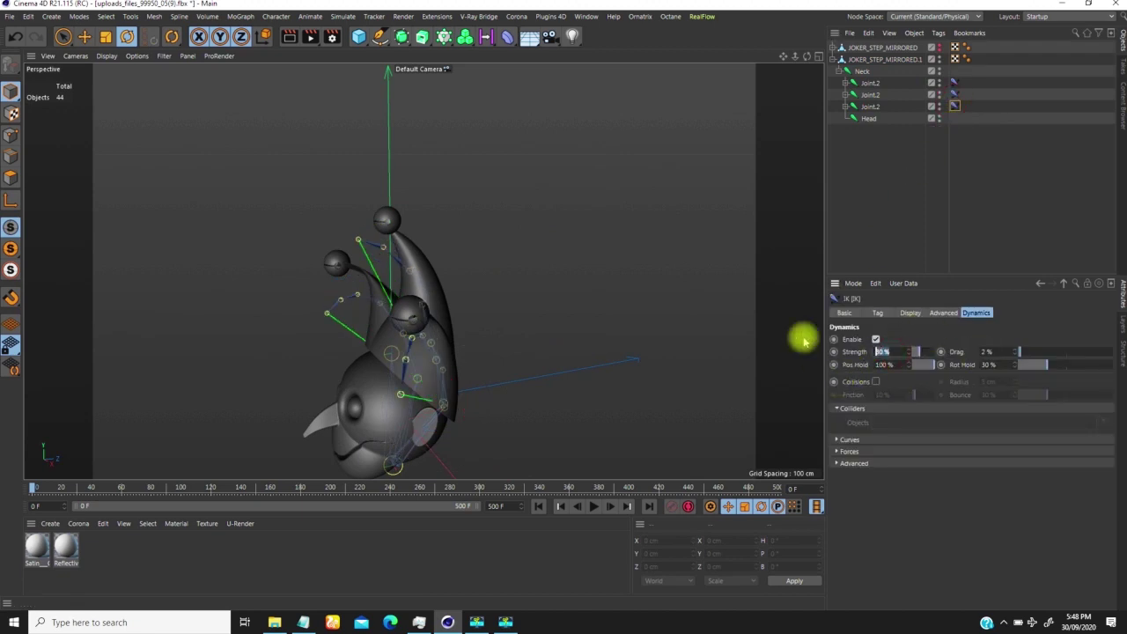
type("85")
key("Return")
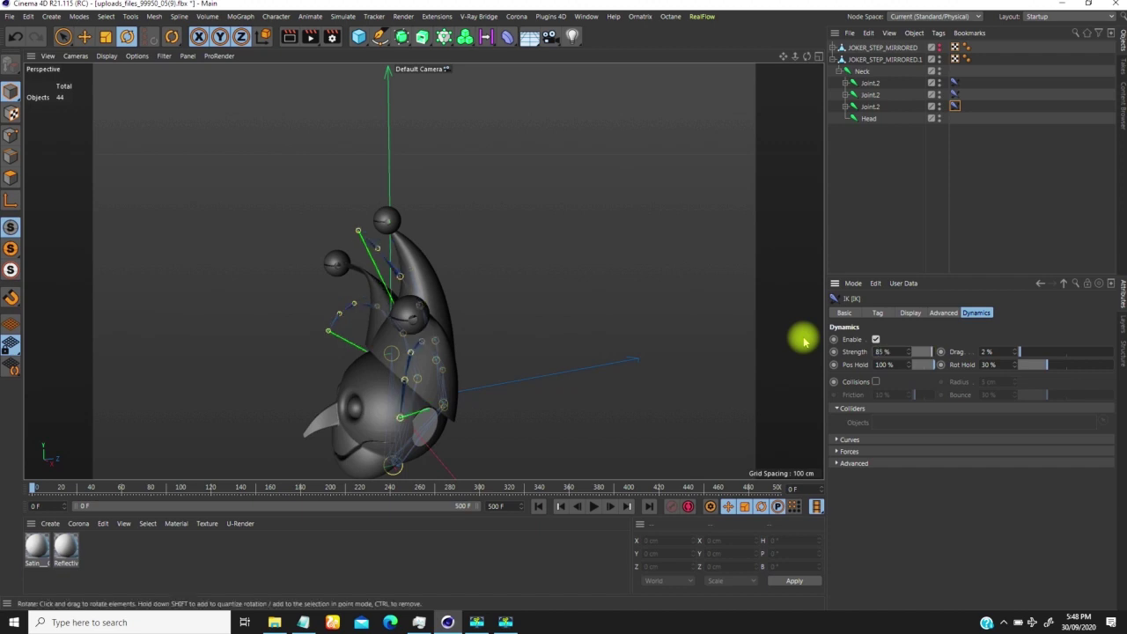
mouse_move(429, 379)
left_mouse_down("alt")
mouse_move(377, 360)
mouse_move(478, 339)
mouse_move(441, 361)
left_mouse_up("alt")
double_click(898, 351)
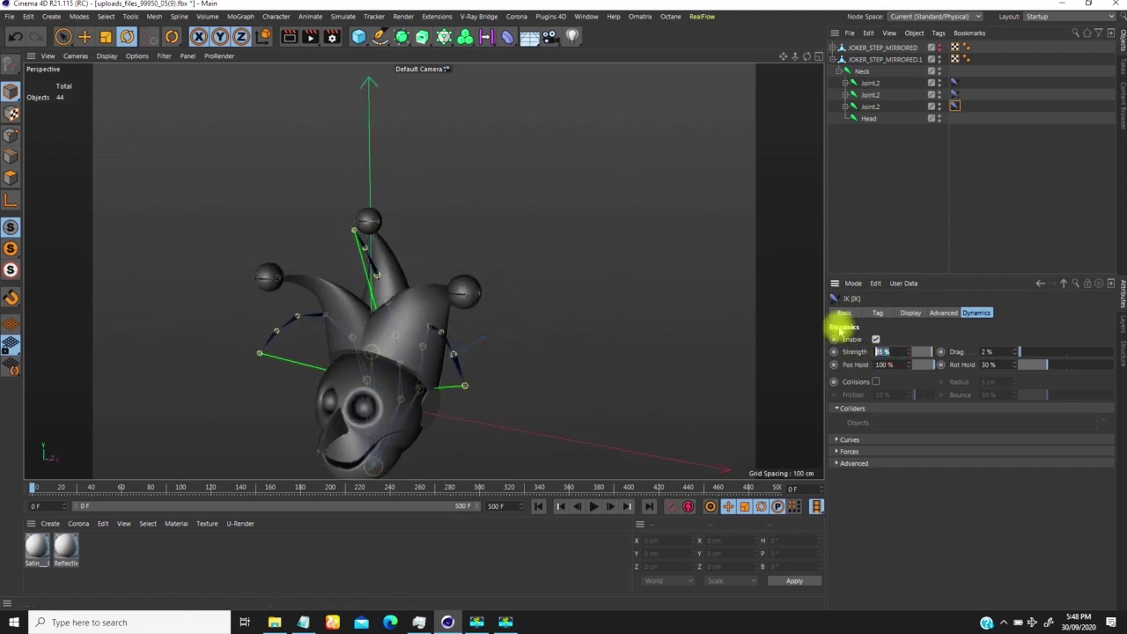
type("92")
key("Return")
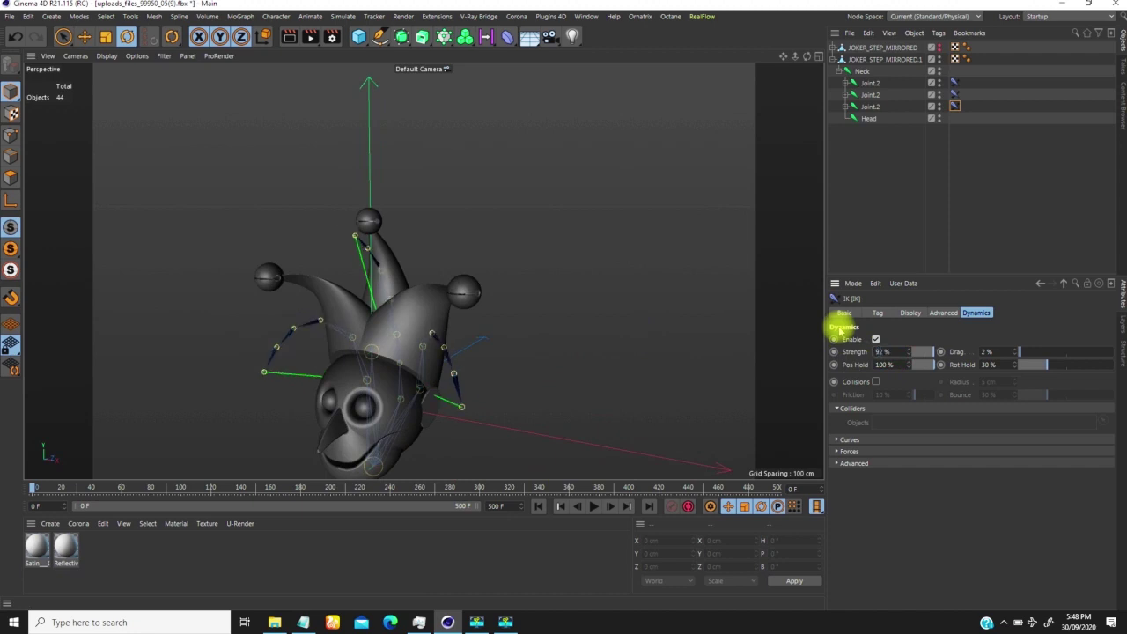
- Play the dynamics simulation from the first frame to check the spike chains, and return to the first frame
left_click(536, 505)
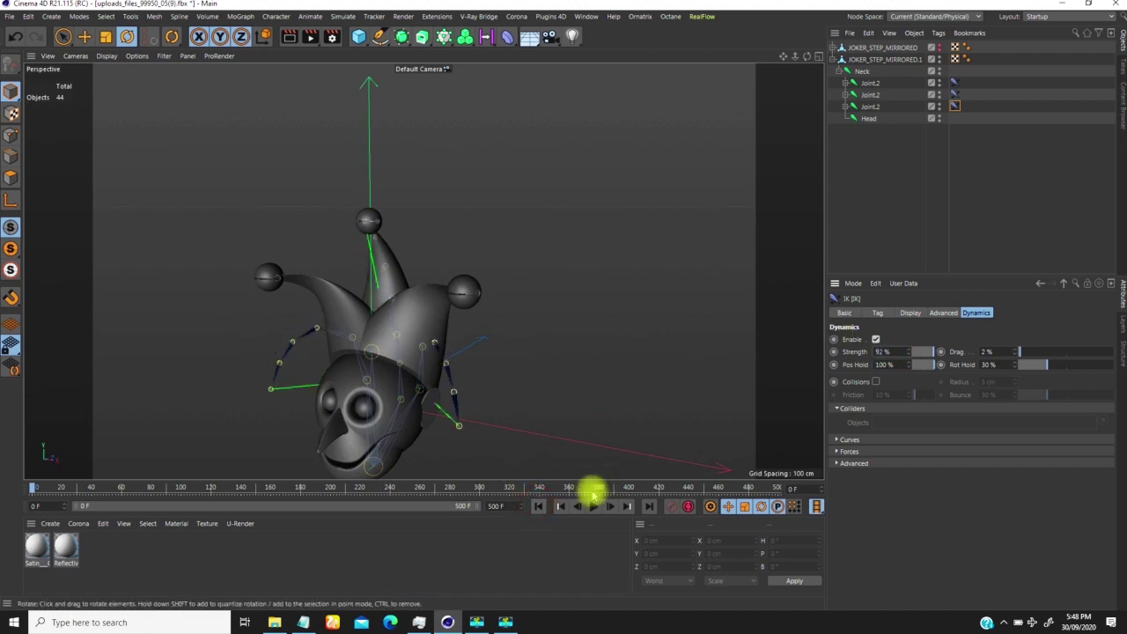
left_click(593, 506)
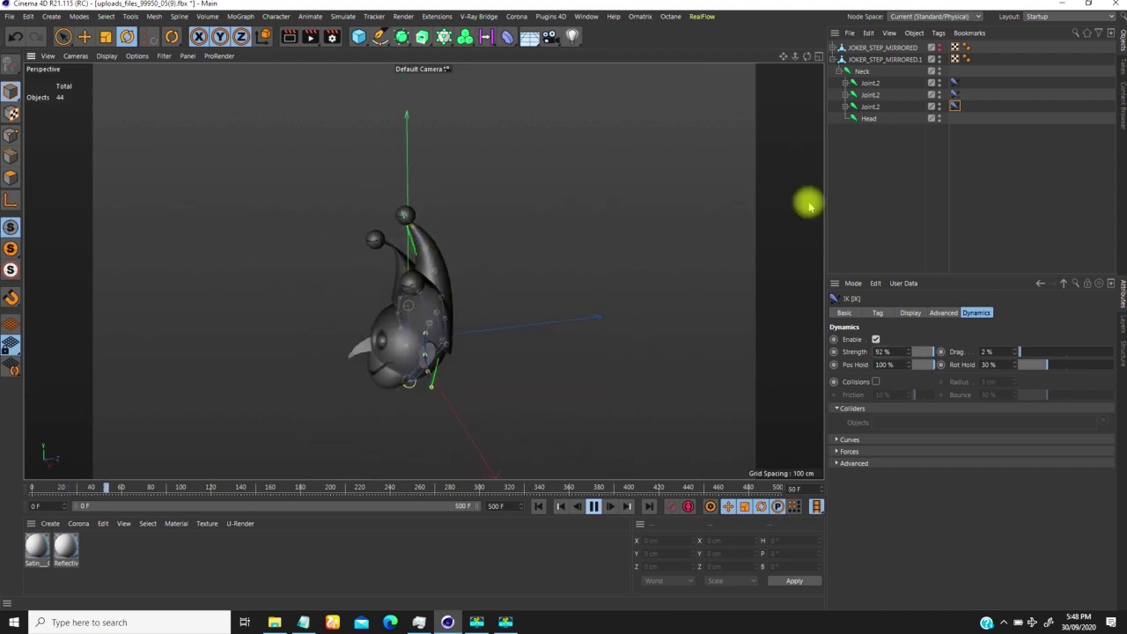
left_click(593, 505)
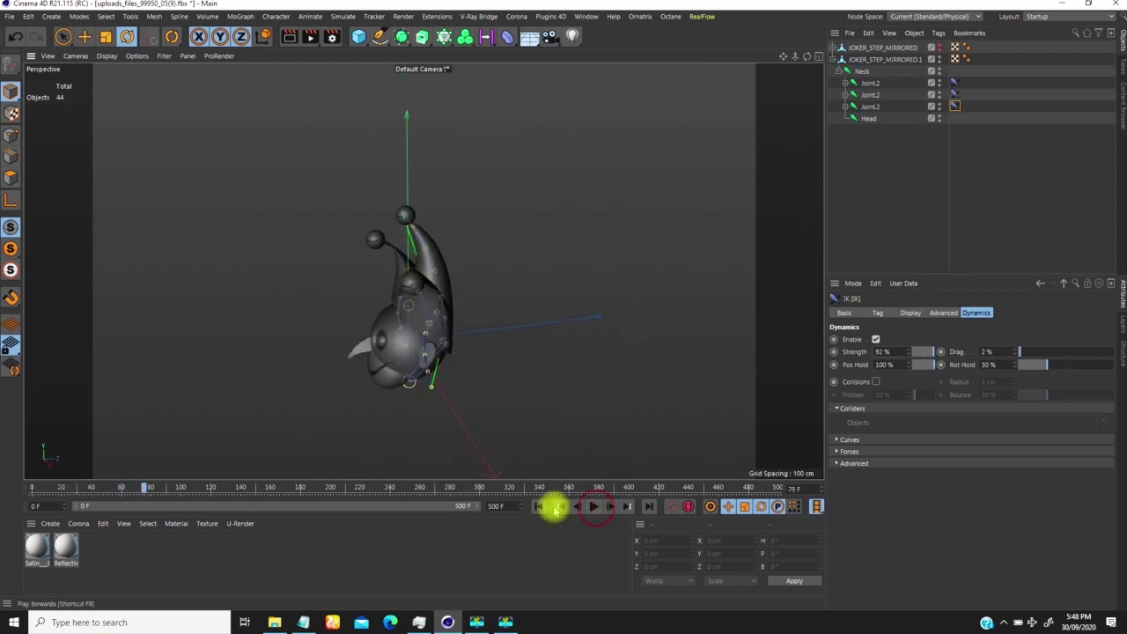
key("shift+f")
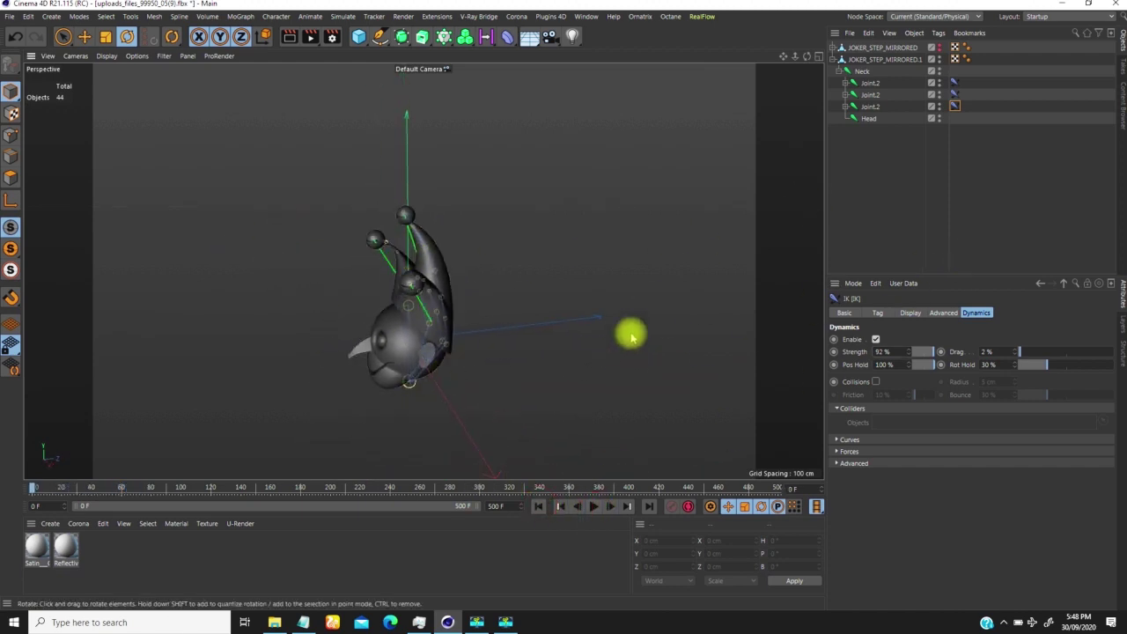
- Disable Dynamics on the two side spikes' IK tags and select the central spike's IK tag
left_click(954, 84, "ctrl")
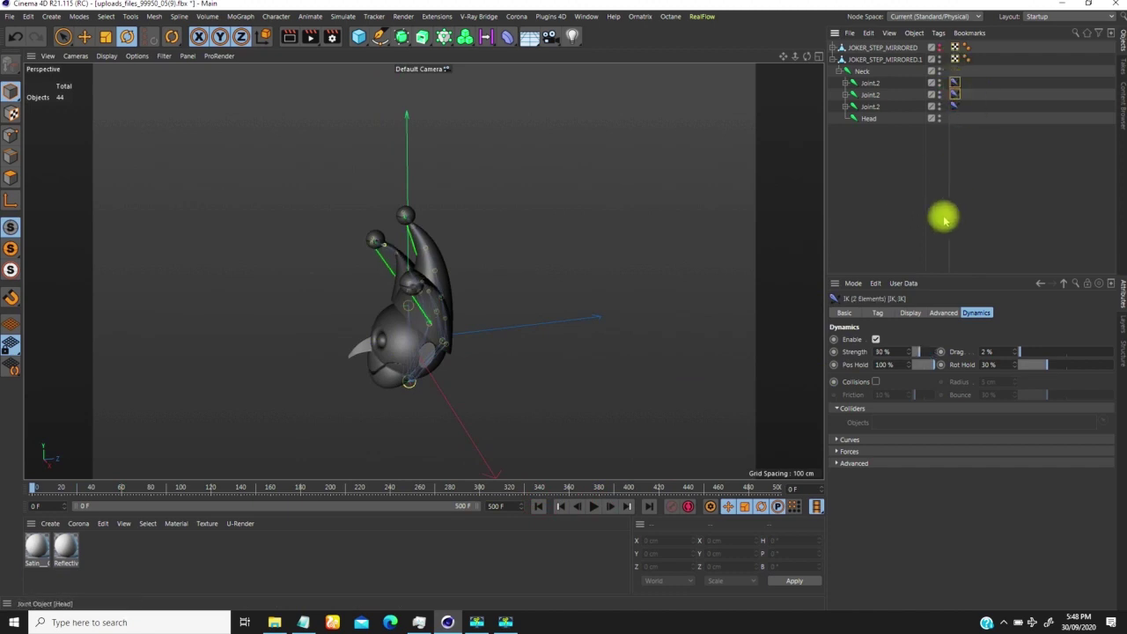
left_click(875, 339)
left_click(954, 106)
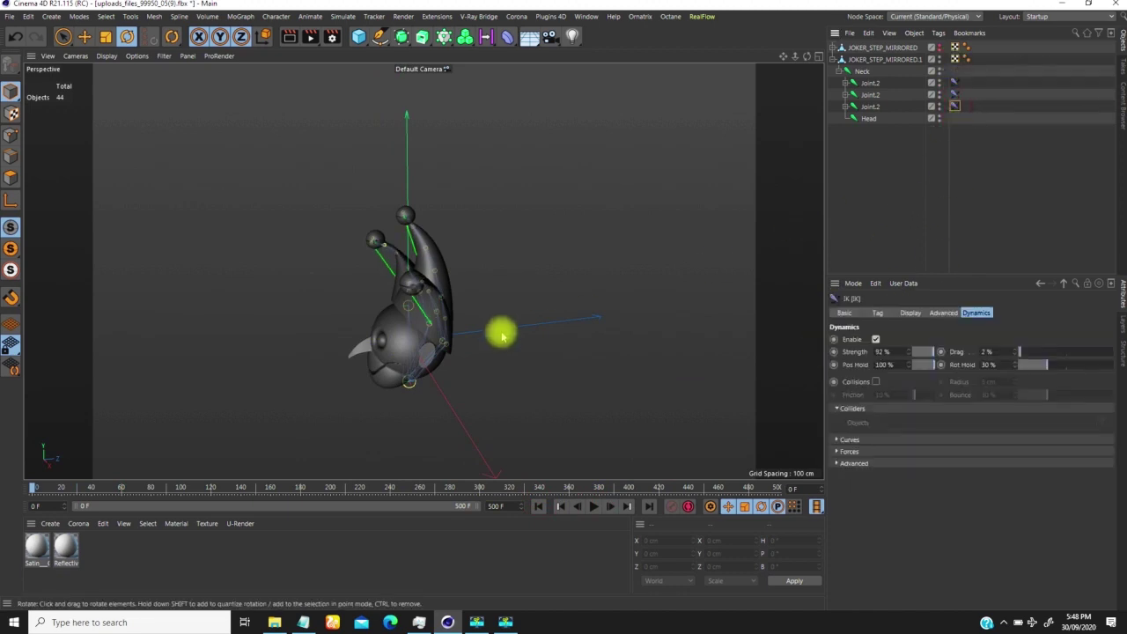
- Try dynamics Strengths of 80%, 60% and 50% on the central spike's IK tag during playback
left_click_drag(435, 307, 481, 343, "alt")
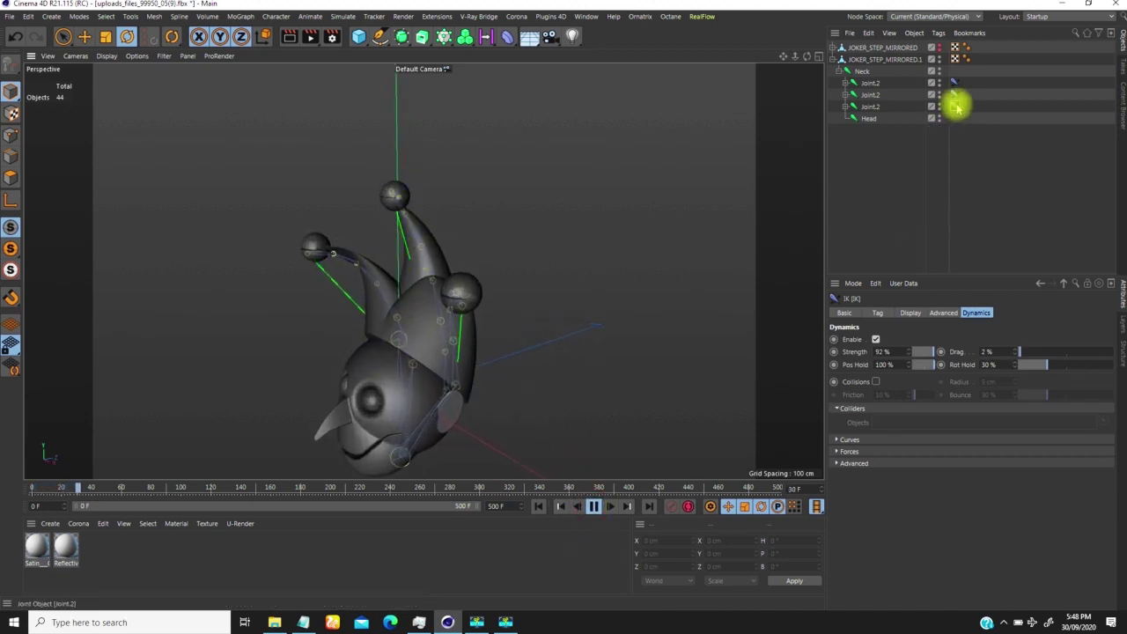
left_click_drag(892, 354, 830, 314)
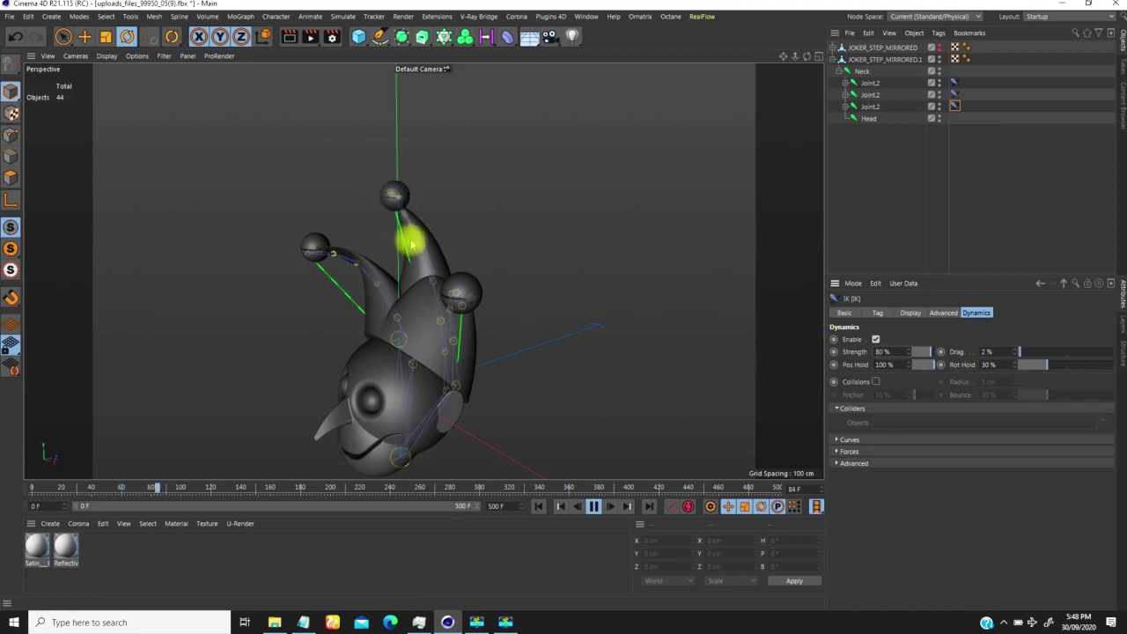
left_click(882, 352)
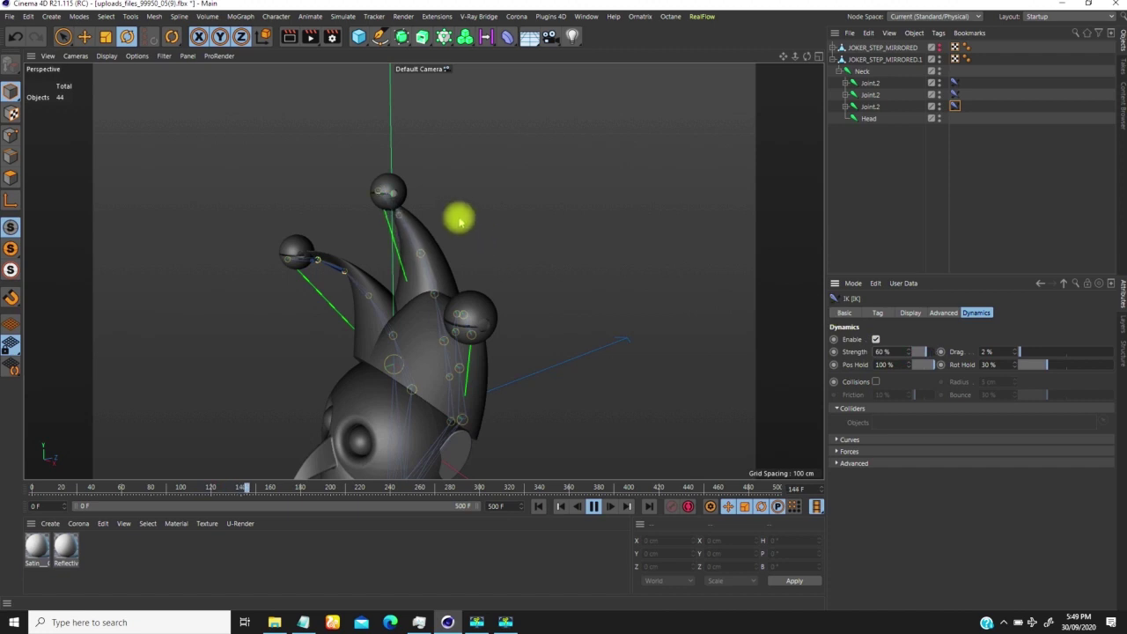
left_click_drag(901, 354, 831, 340)
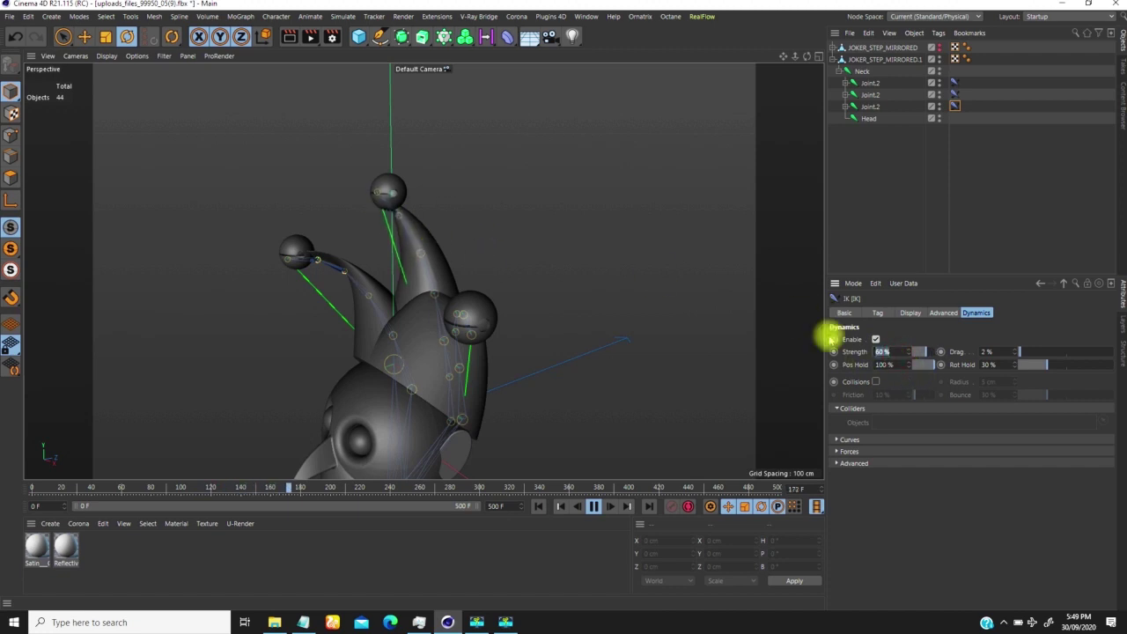
type("50")
key("Return")
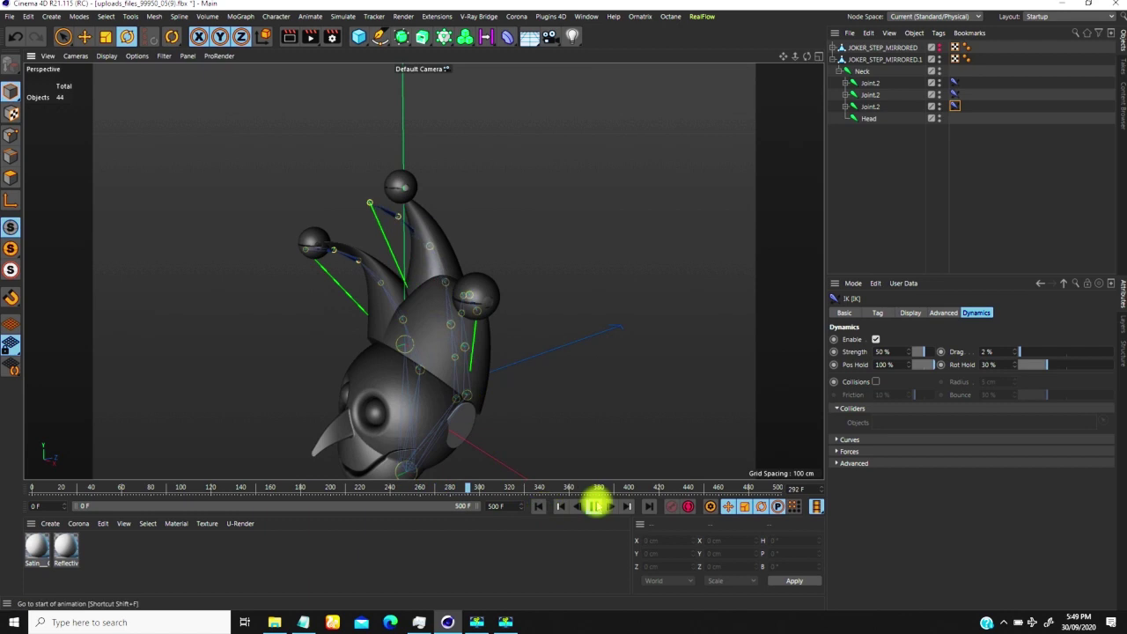
left_click(594, 507)
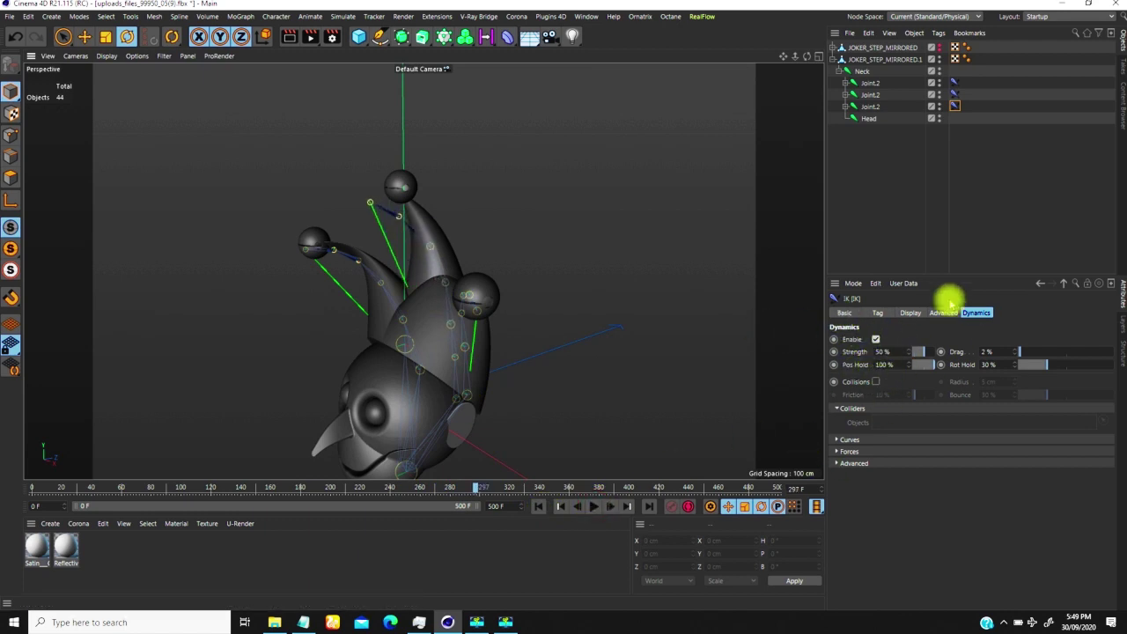
- Set the central spike's IK dynamics to Strength 65% and Drag 5%, and replay the simulation from the first frame
double_click(881, 351)
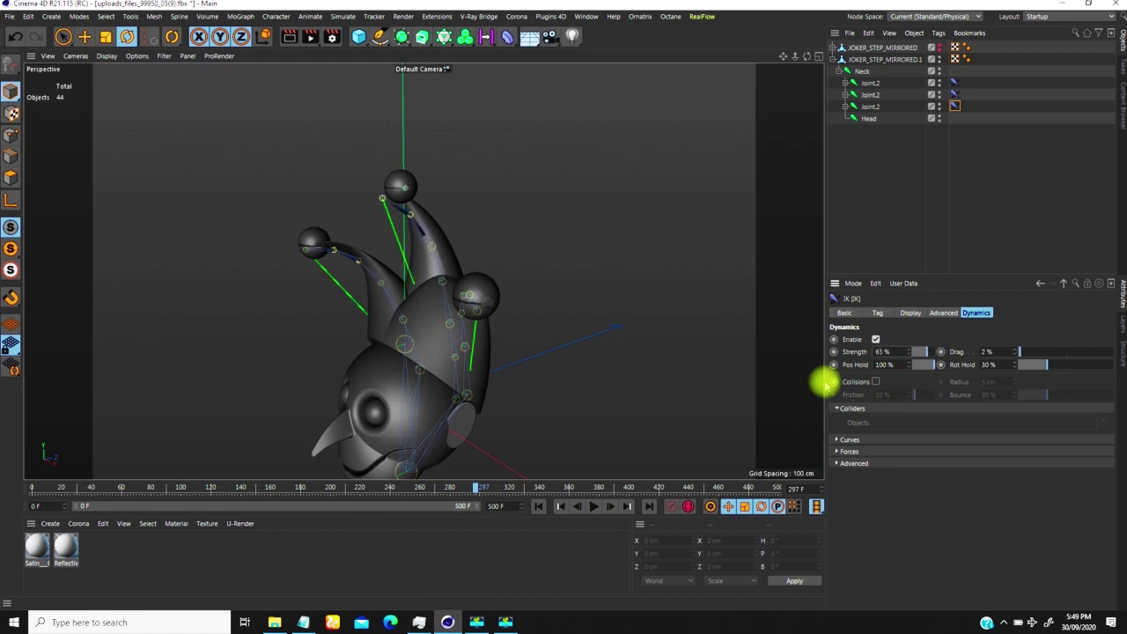
left_click(538, 506)
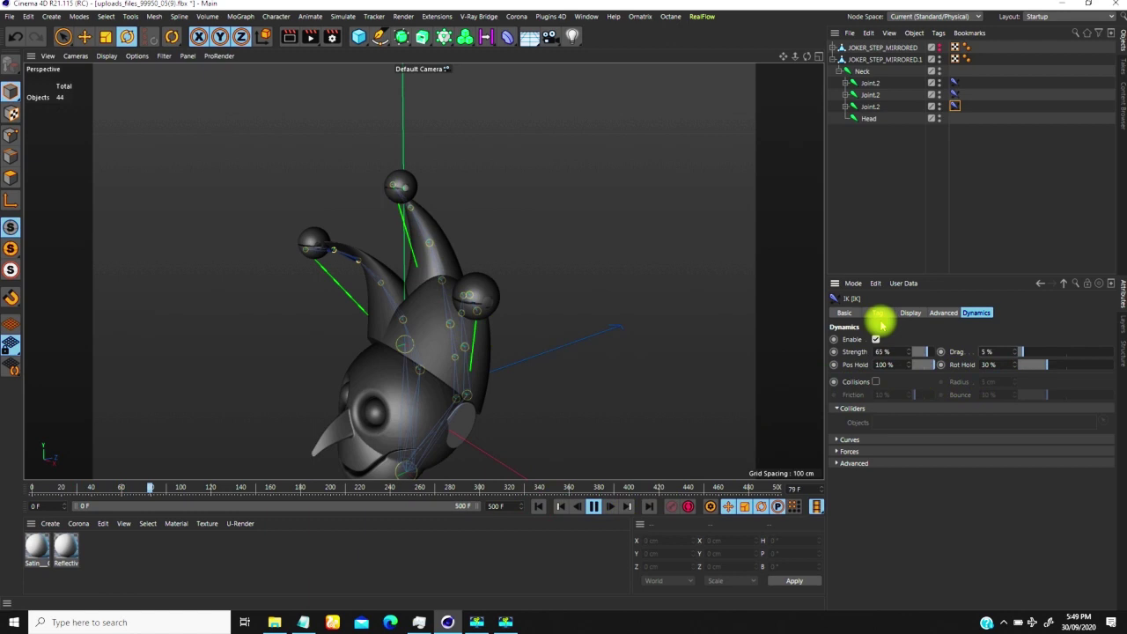
scroll(423, 227, "up", 4)
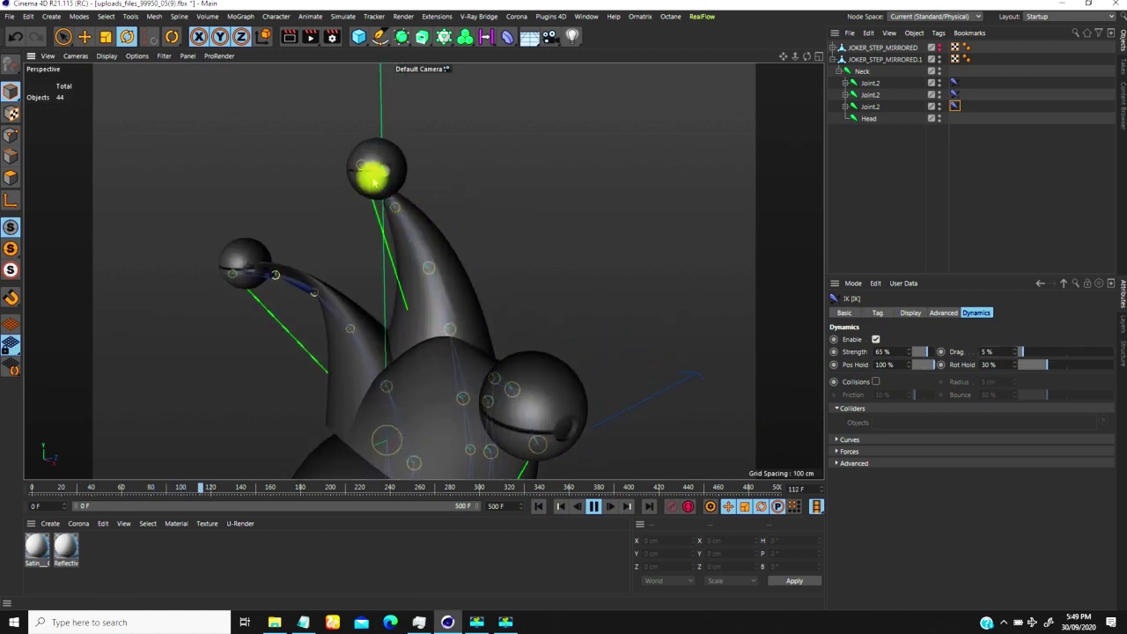
left_click_drag(441, 291, 465, 354, "alt")
scroll(407, 322, "down", 4)
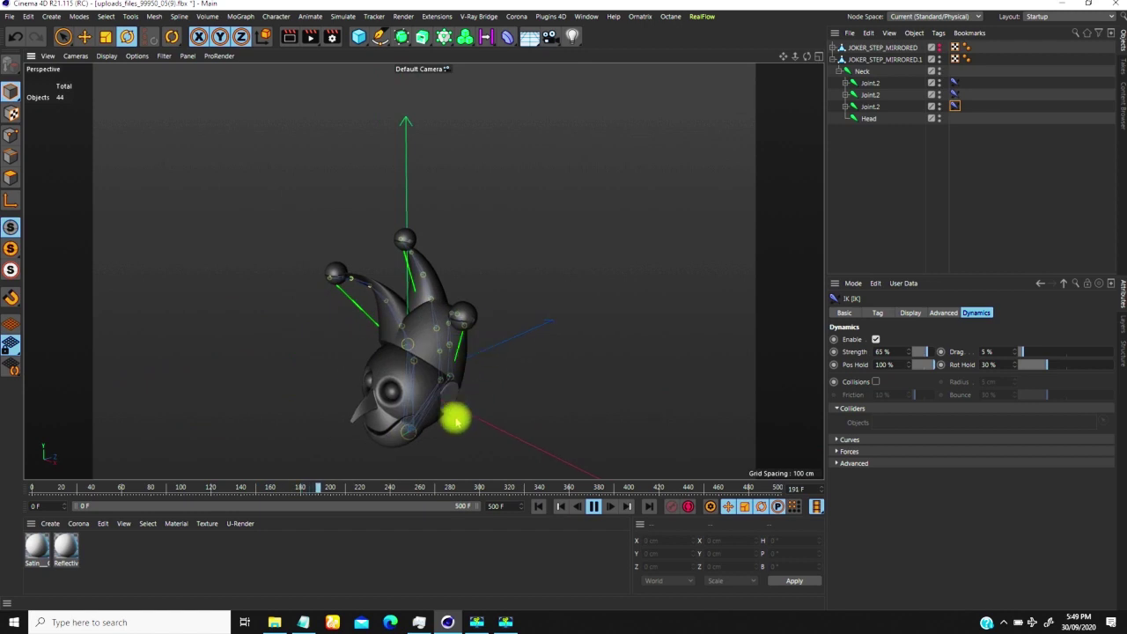
- Select the neck joint and try to rotate it during playback, and return to the first frame
left_click(862, 70)
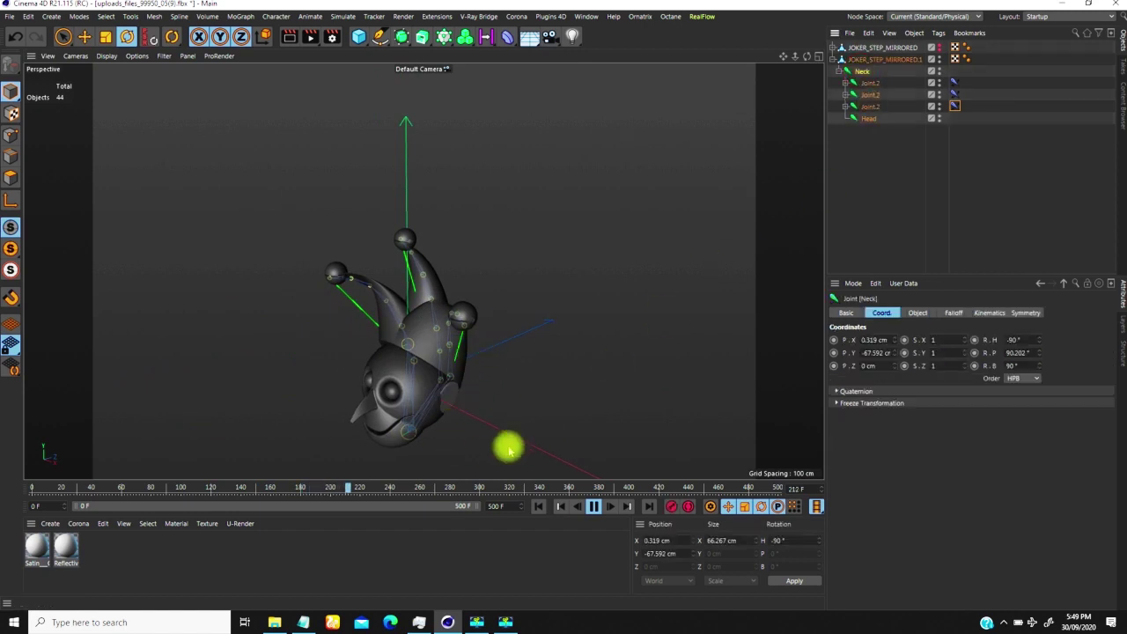
left_click_drag(413, 452, 453, 437)
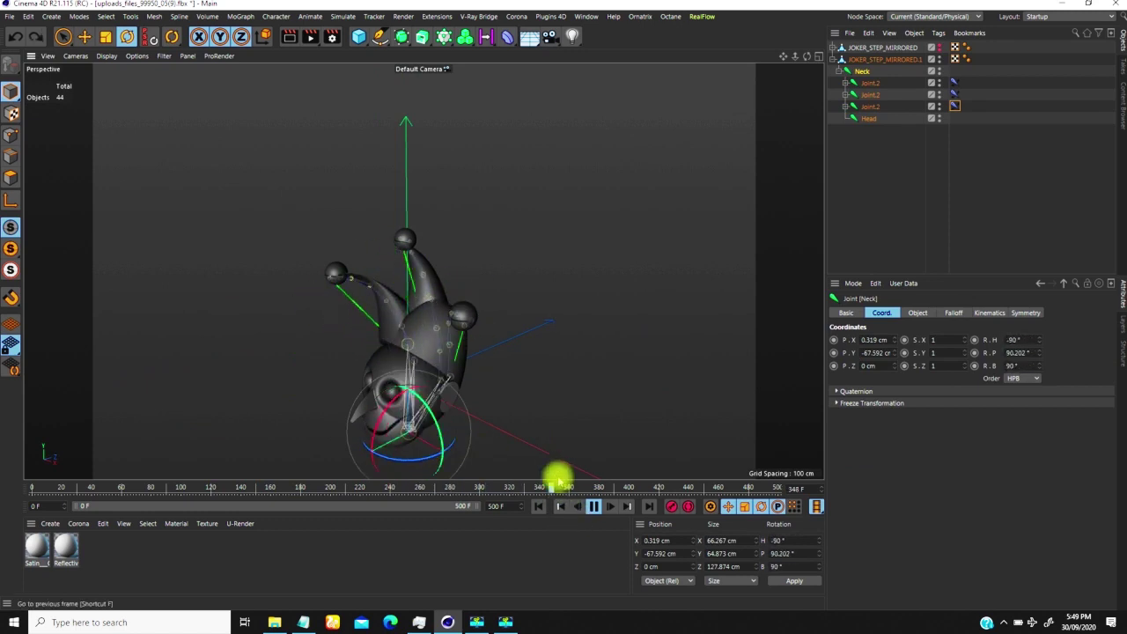
left_click(594, 505)
left_click(538, 505)
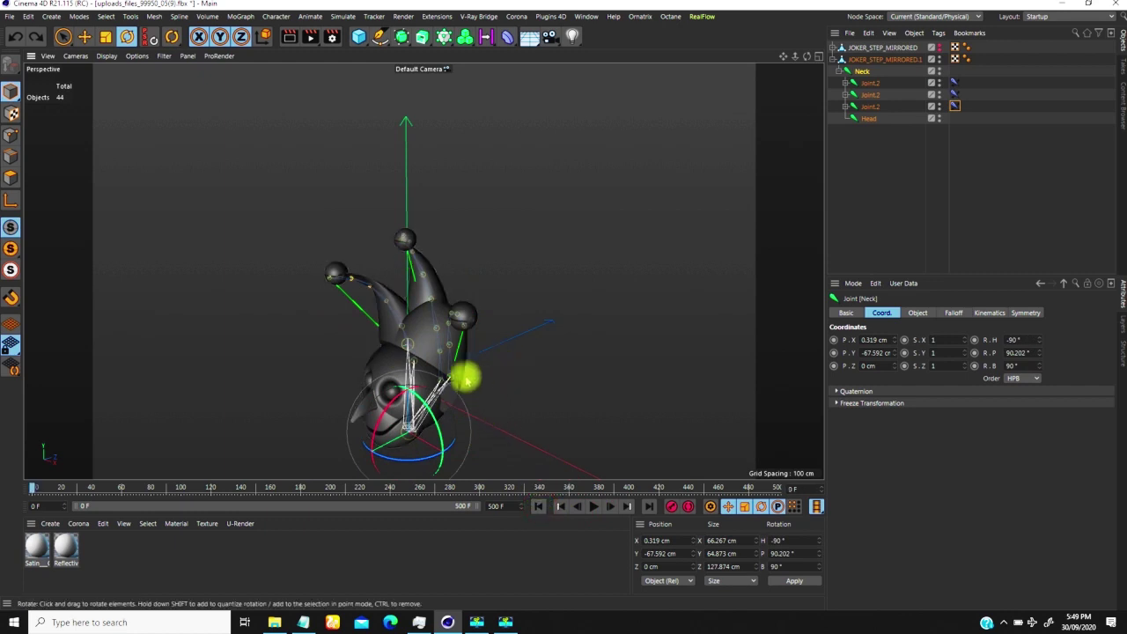
- Disable Dynamics on the central spike's IK tag and enable it on the second spike chain's IK tag
left_click_drag(517, 323, 415, 308, "alt")
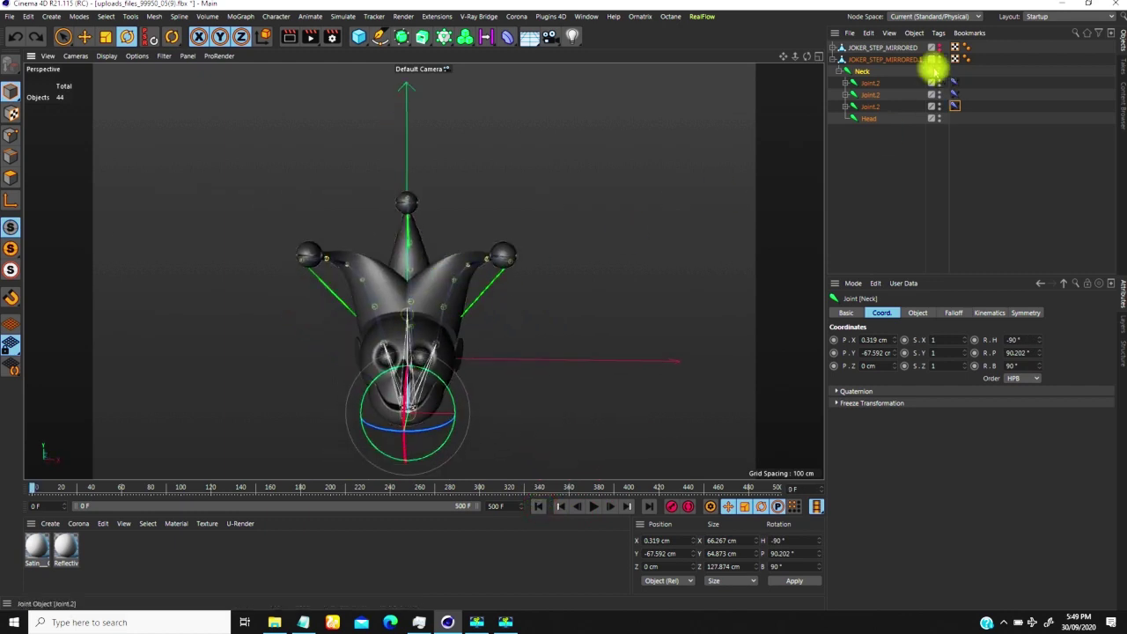
left_click(955, 107)
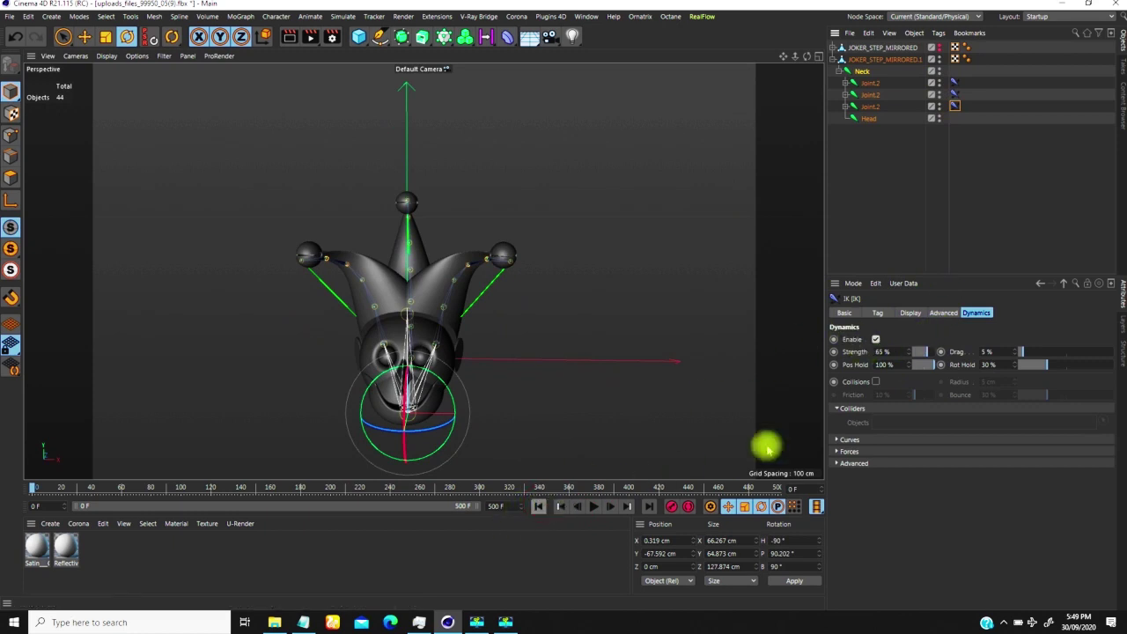
left_click(875, 339)
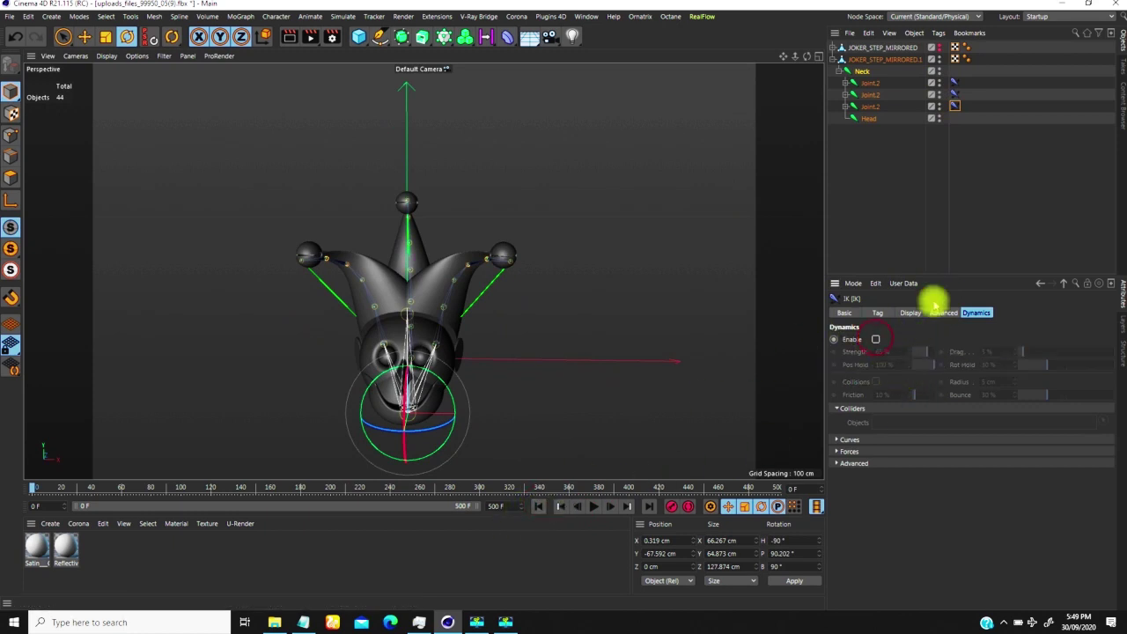
left_click(954, 94)
left_click(876, 339)
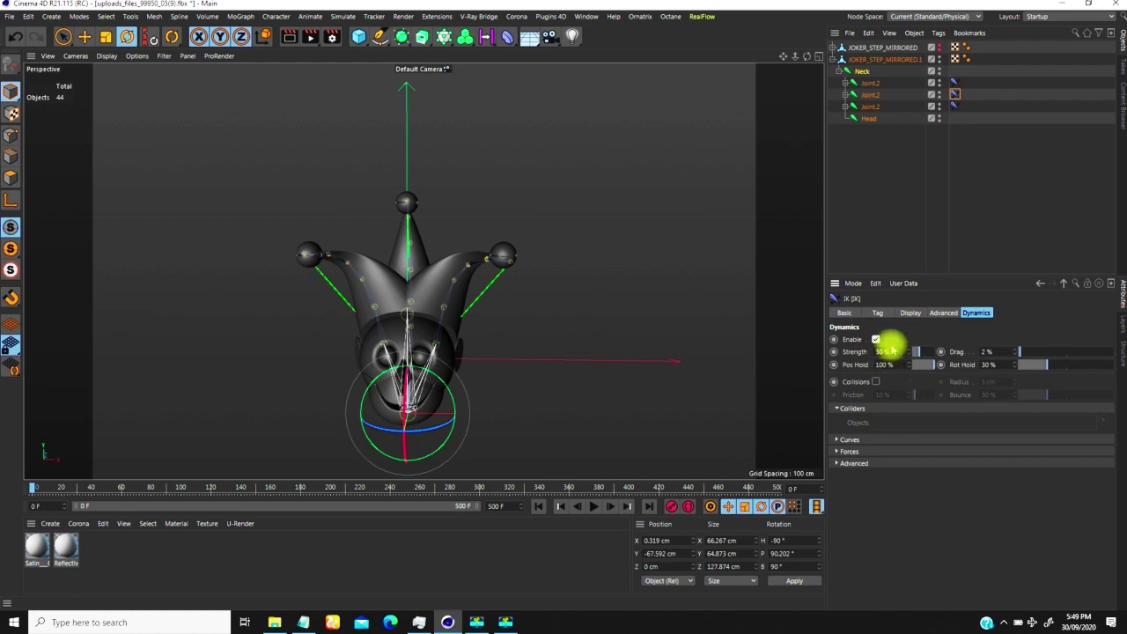
- Play the simulation briefly to check the second spike chain alone, and return to the first frame
left_click_drag(443, 319, 478, 408)
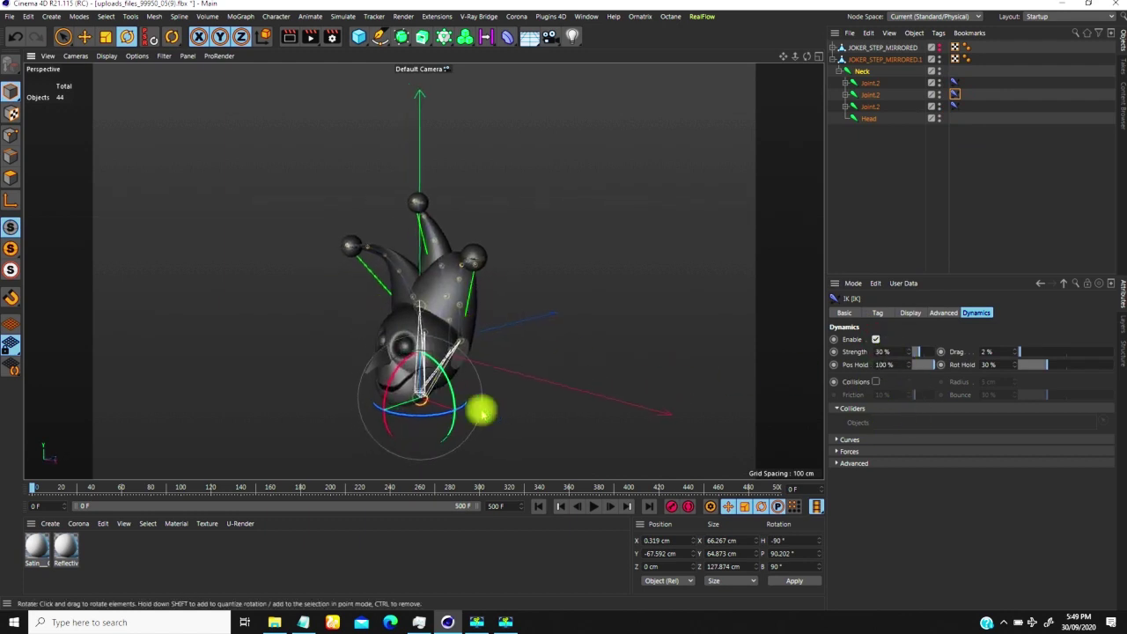
left_click(593, 506)
left_click(591, 508)
left_click(539, 507)
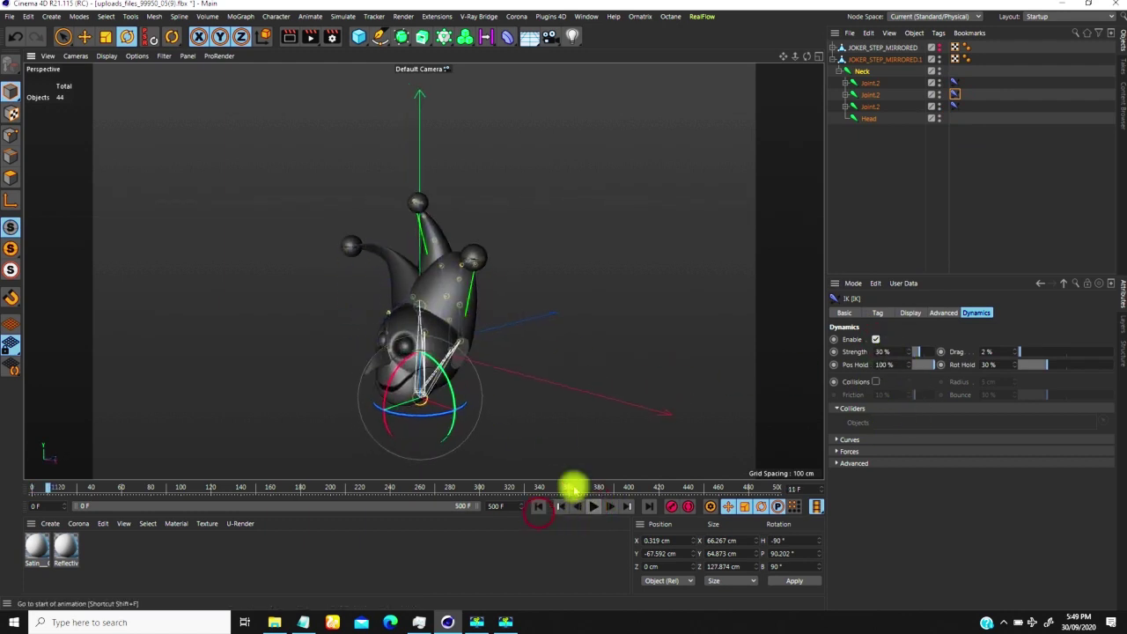
- Try a dynamics Strength of 70% on the second spike chain's IK tag and test it in playback
left_click_drag(895, 353, 841, 382)
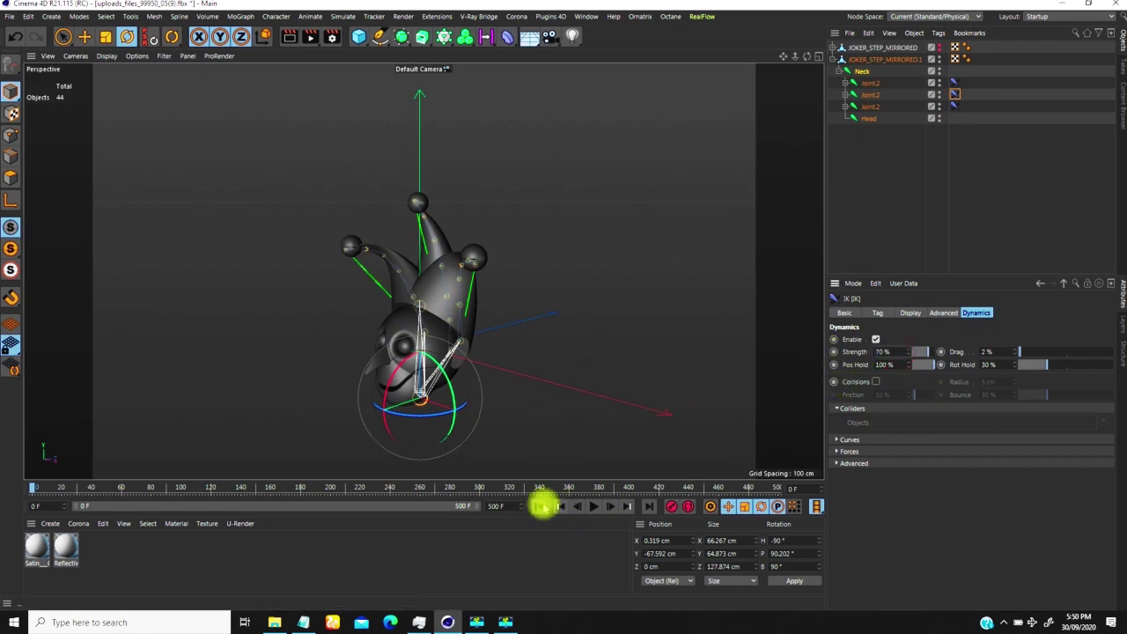
left_click(591, 506)
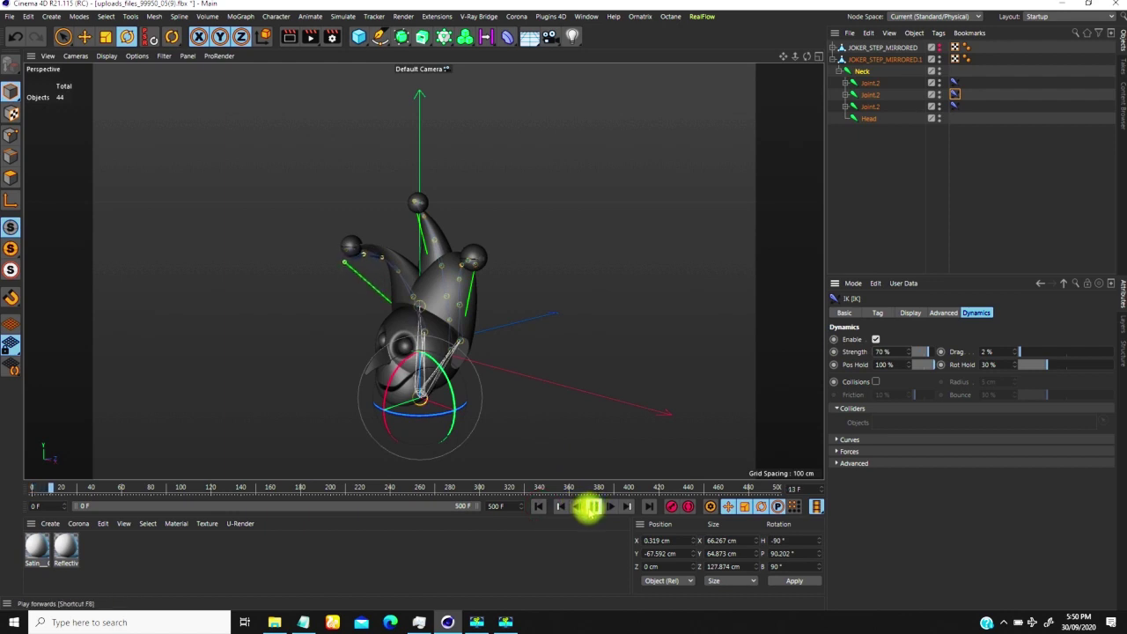
left_click(591, 507)
left_click(539, 506)
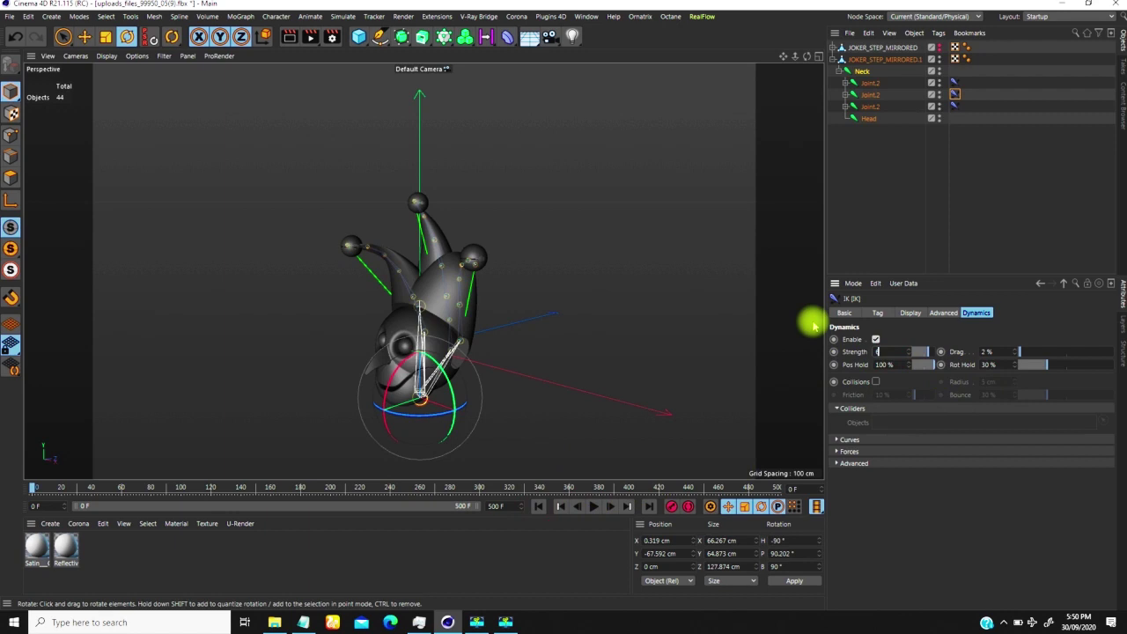
- Set the second spike chain's dynamics Strength to 60%, check it in playback, and return to the first frame
left_click(593, 506)
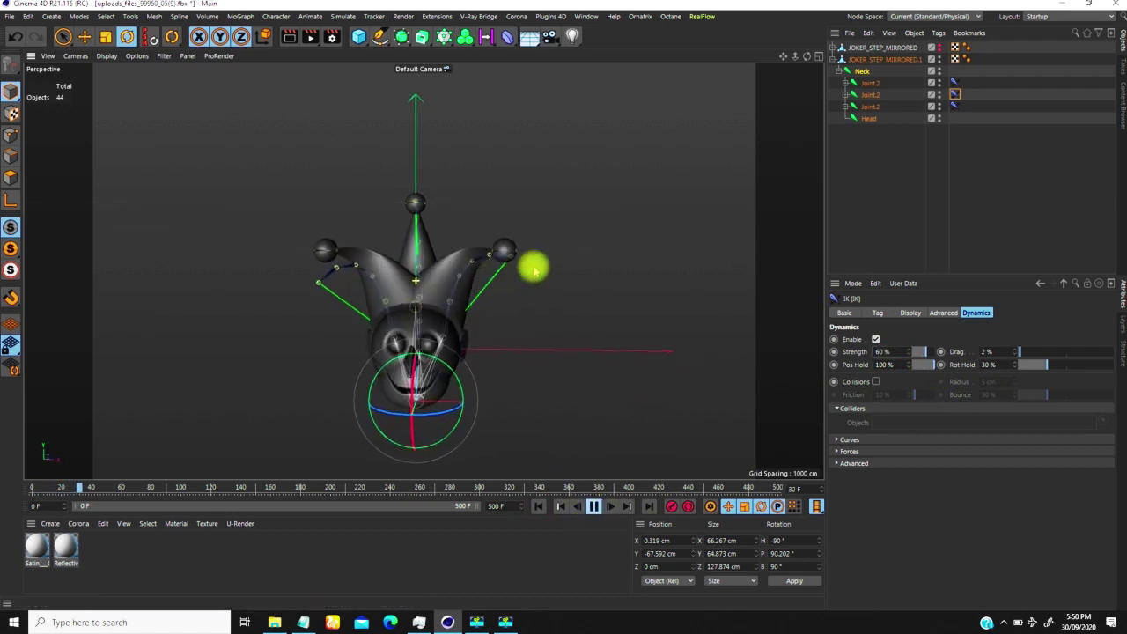
left_click(595, 507)
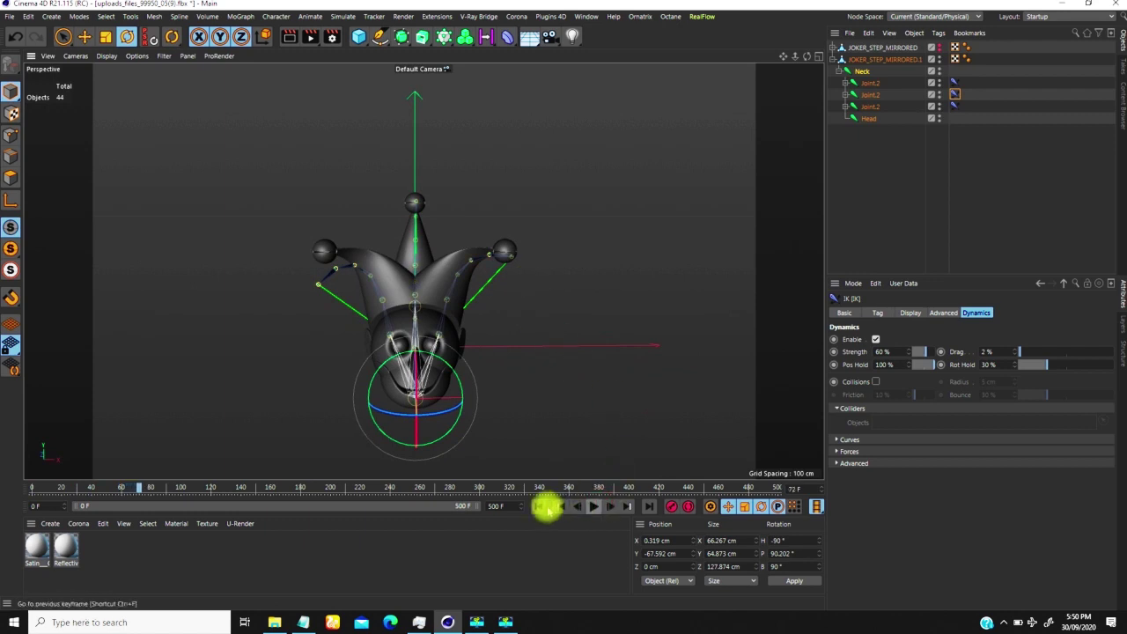
left_click(543, 506)
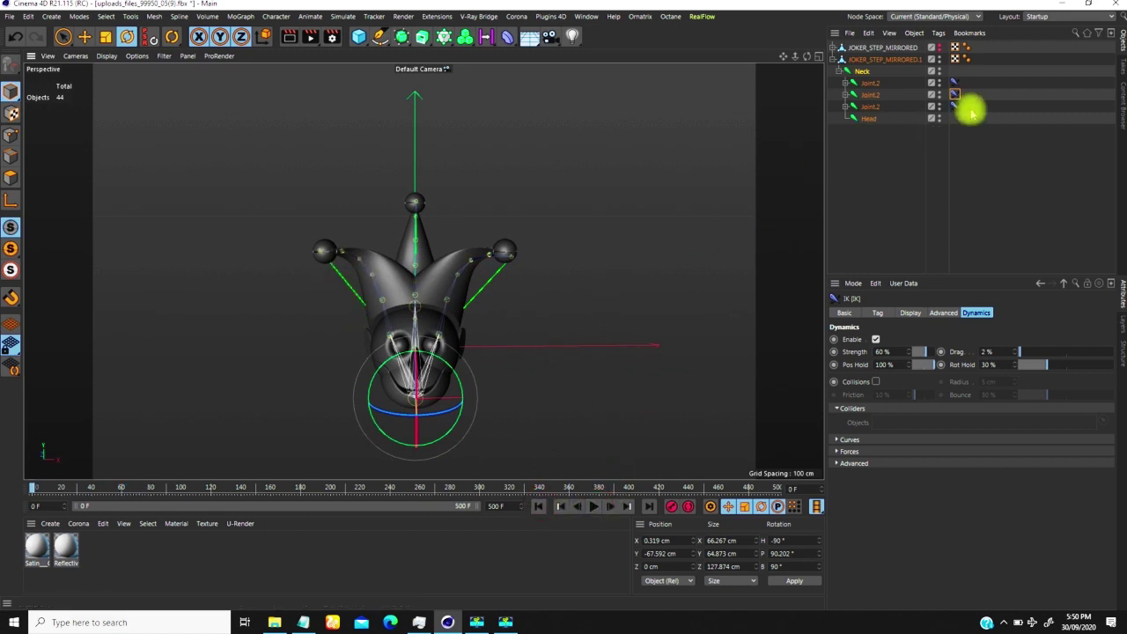
- Disable Dynamics on the second spike chain's IK tag, and enable it with Strength 60% on the first chain's tag
left_click(875, 339)
left_click(954, 82)
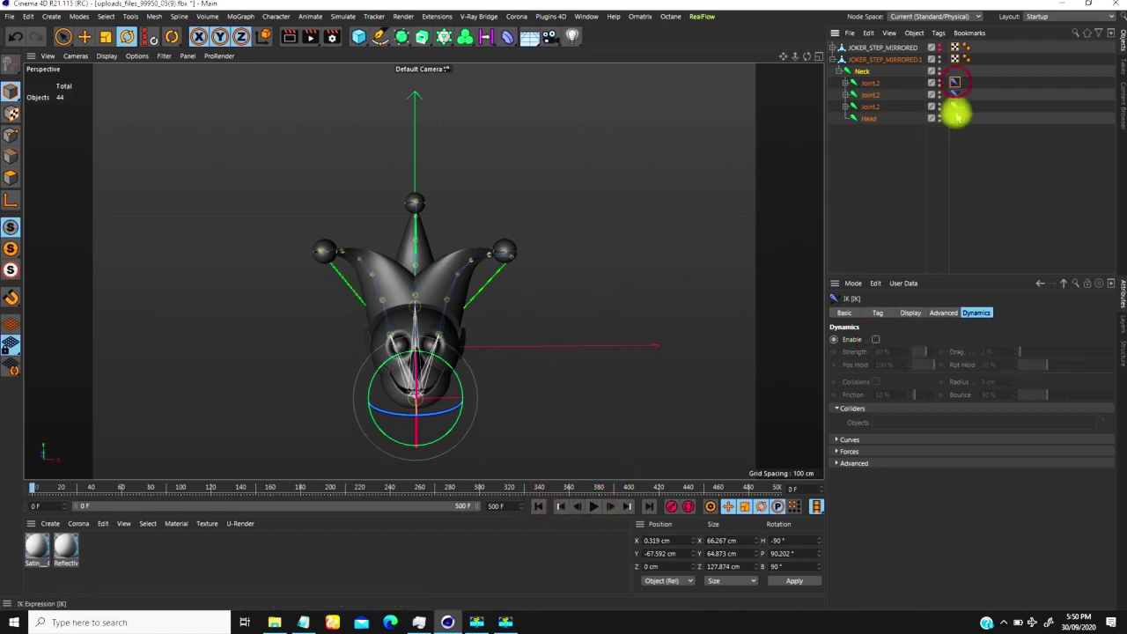
left_click(875, 339)
left_click_drag(891, 349, 824, 244)
type("60")
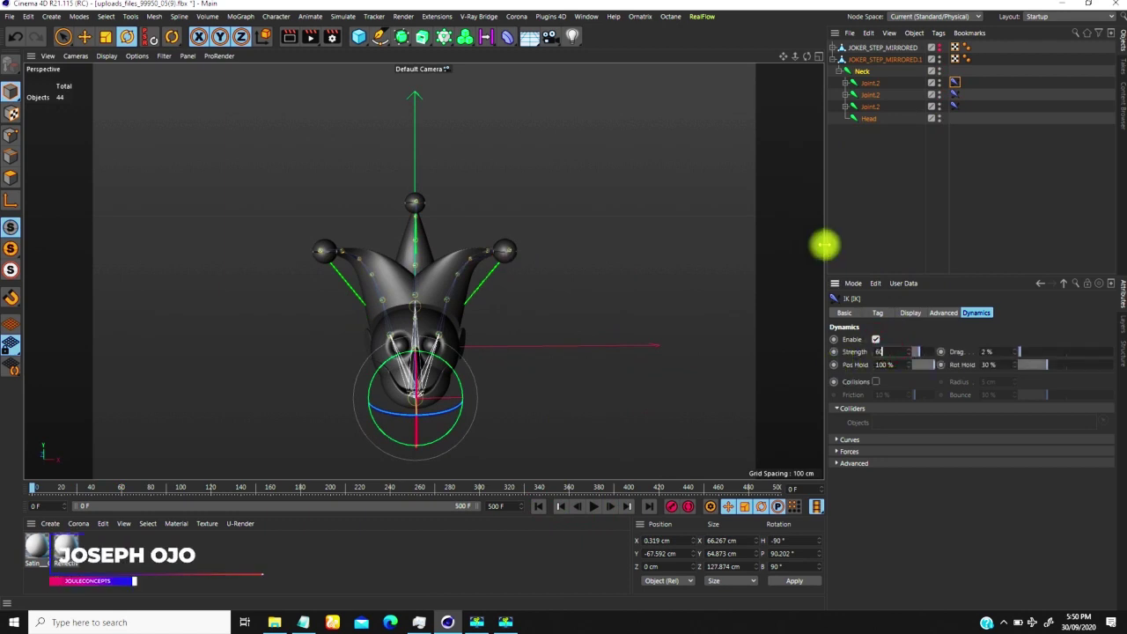
- Select the neck joint together with all its child joints
left_click_drag(489, 285, 470, 298)
left_click_drag(423, 340, 390, 277)
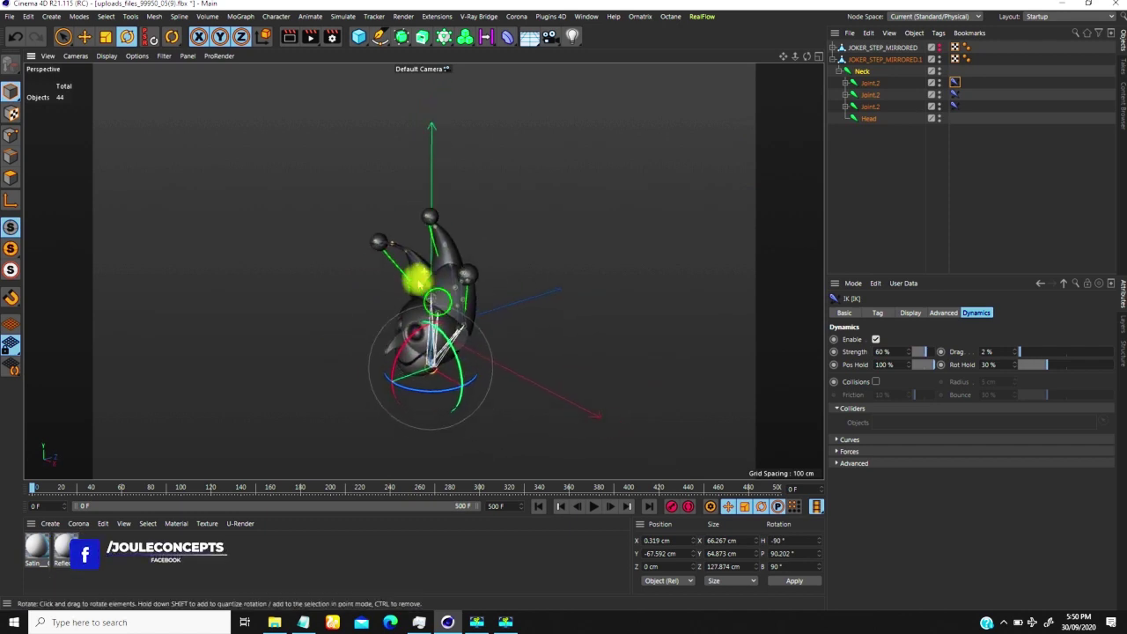
left_click(864, 70)
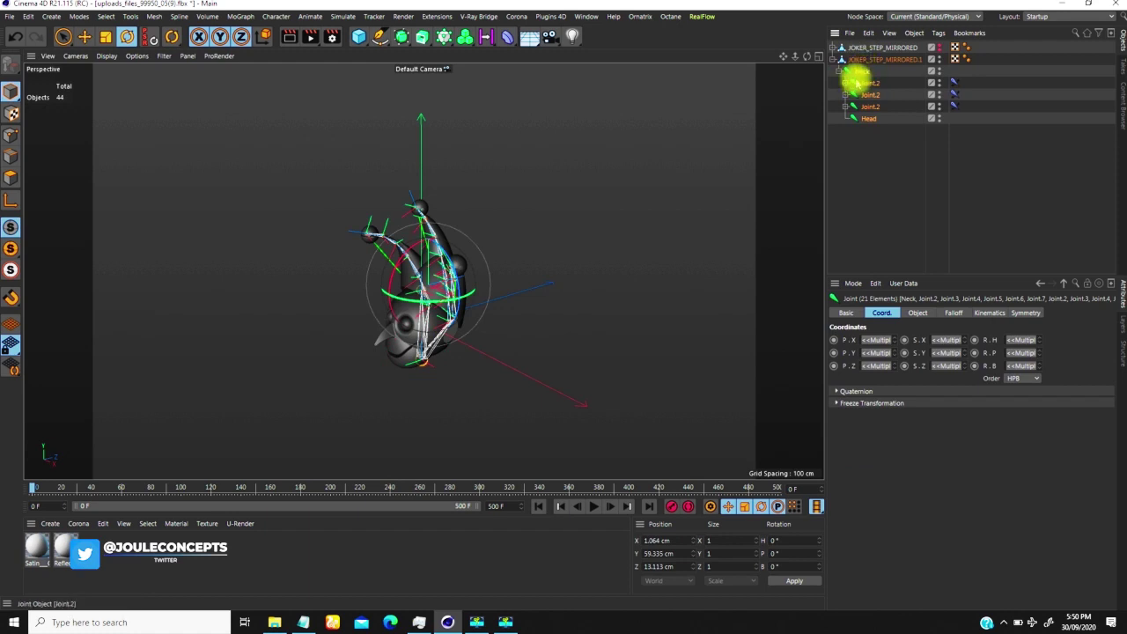
- Expand the three spike chains under the neck joint to check that every child joint is selected, and collapse them
left_click(845, 83)
left_click(846, 153)
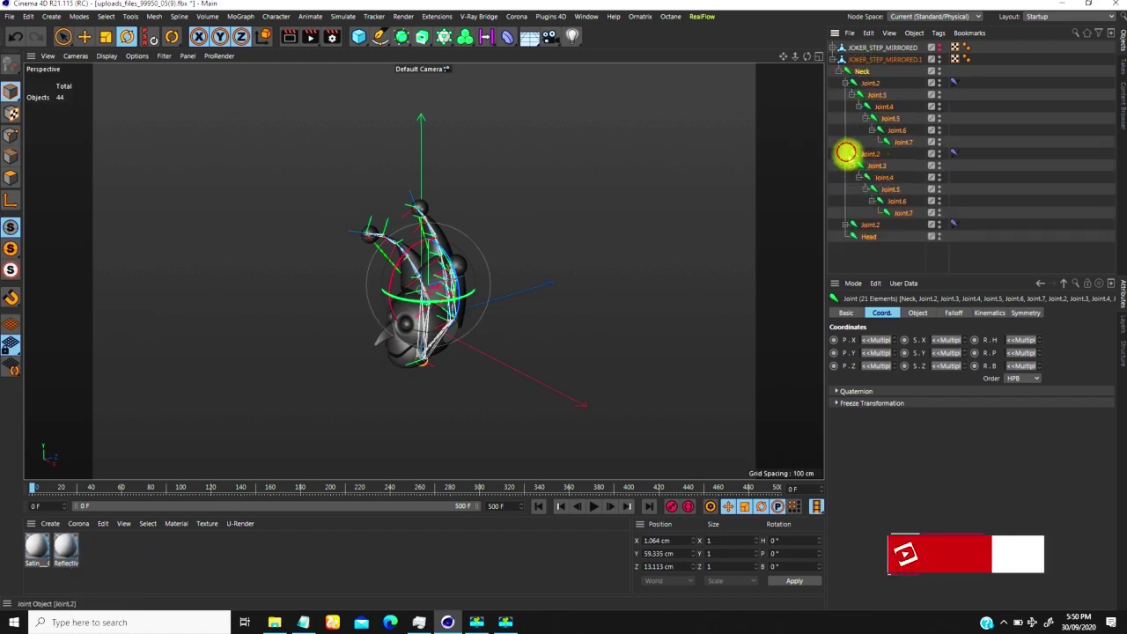
left_click(845, 224)
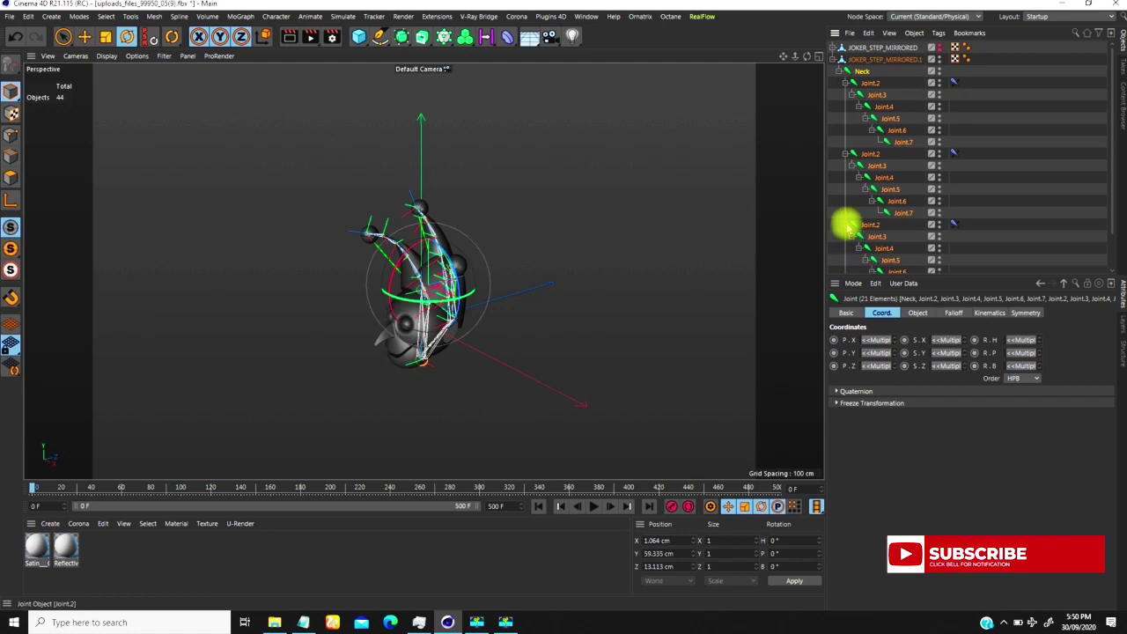
left_click(846, 224)
left_click(845, 153)
left_click(846, 82)
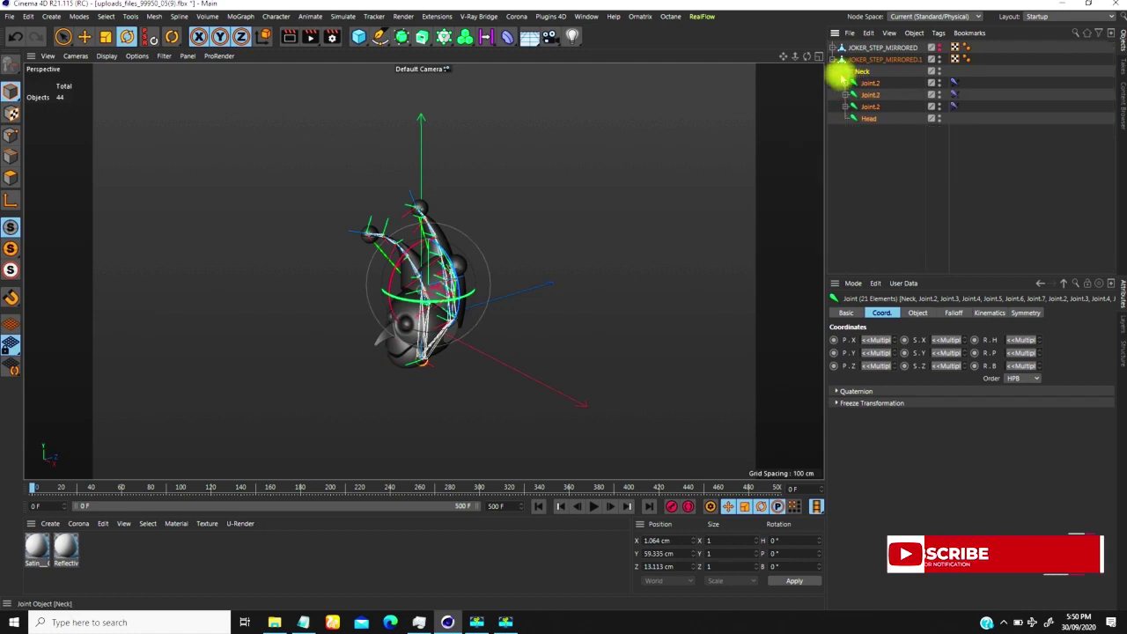
- Select the neck joint with all its children plus the JOKER_STEP_MIRRORED.1 mesh, bind them, and clear the selection
left_click(863, 126)
left_click(861, 71)
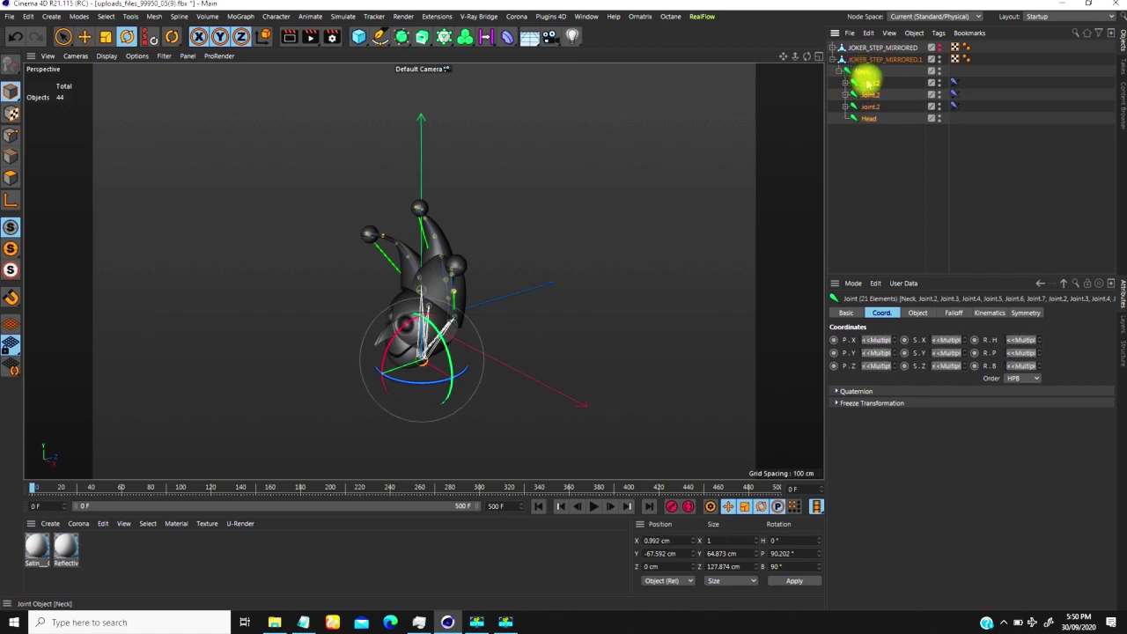
middle_click(863, 73)
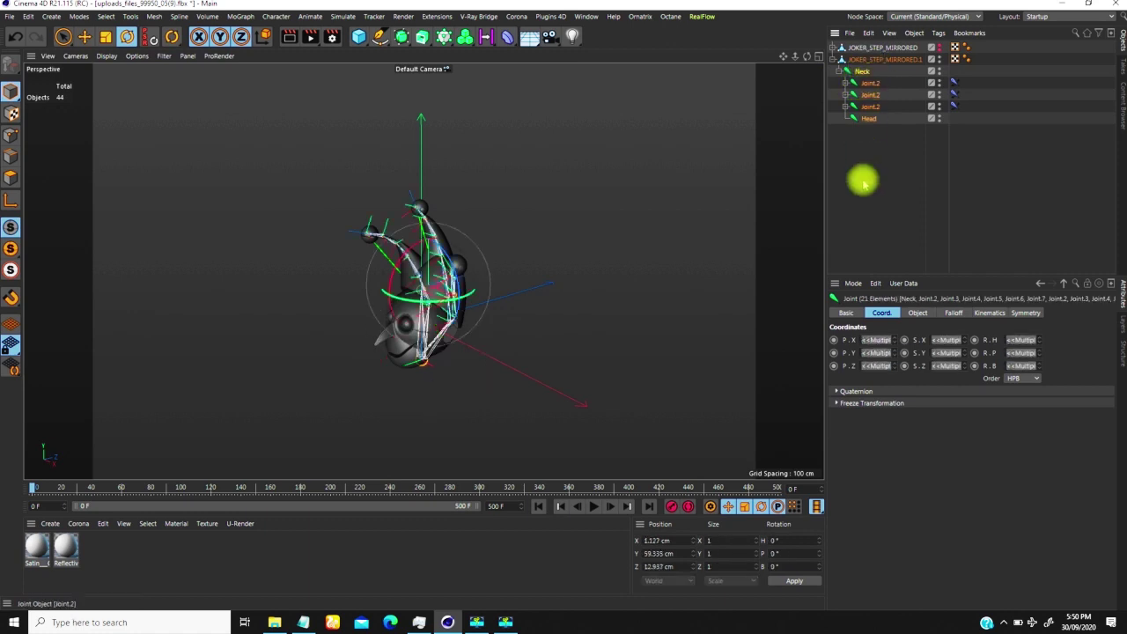
left_click(866, 60, "ctrl")
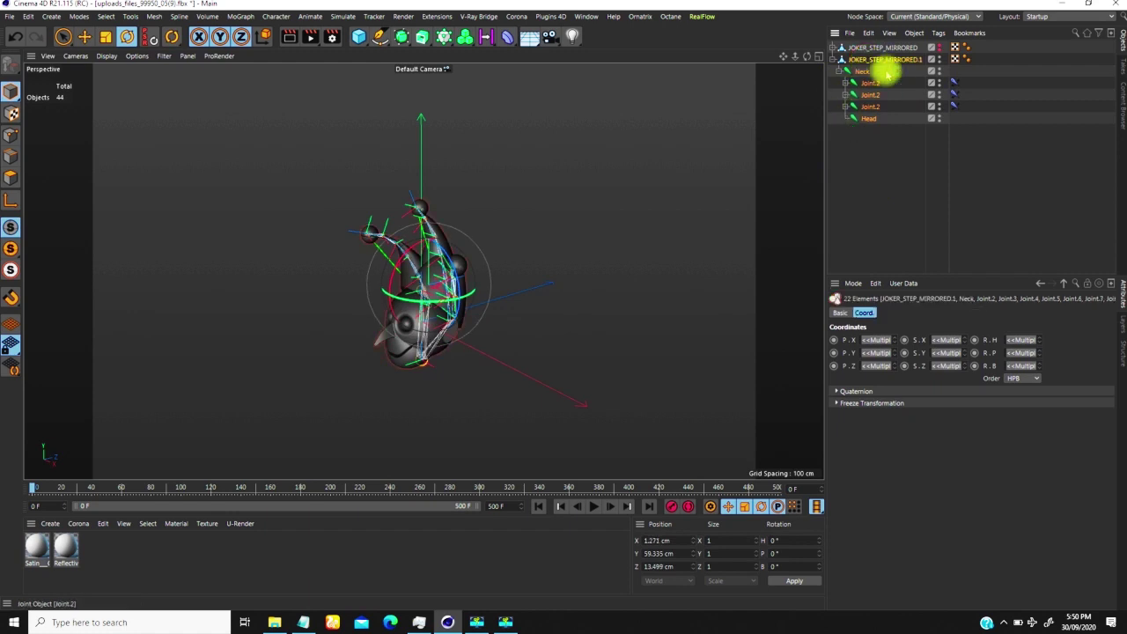
left_click(276, 18)
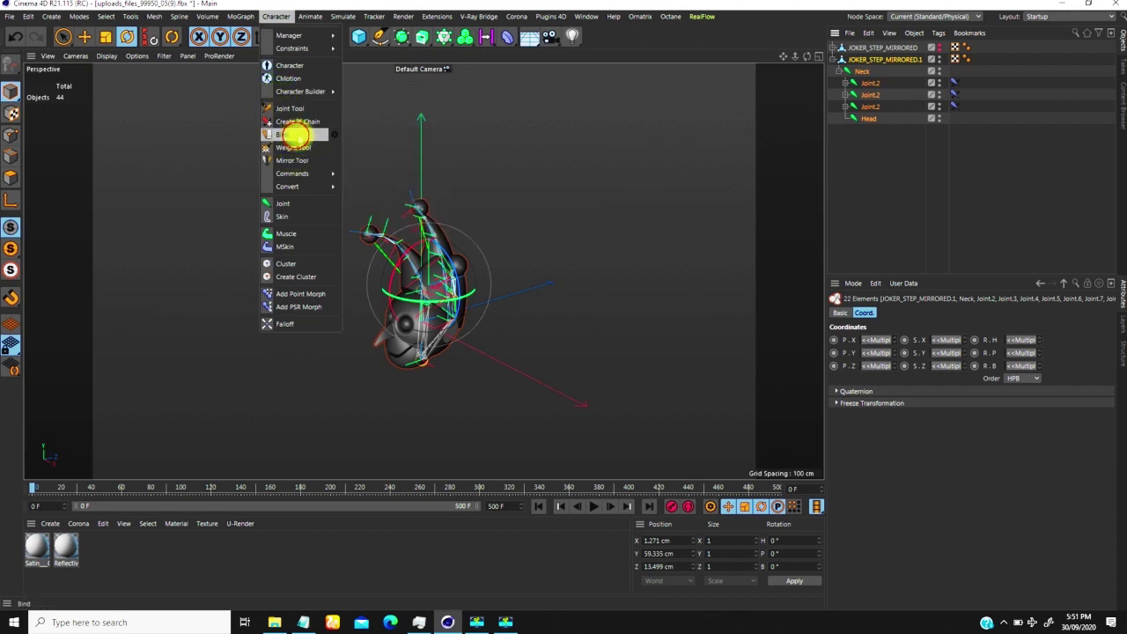
left_click(295, 134)
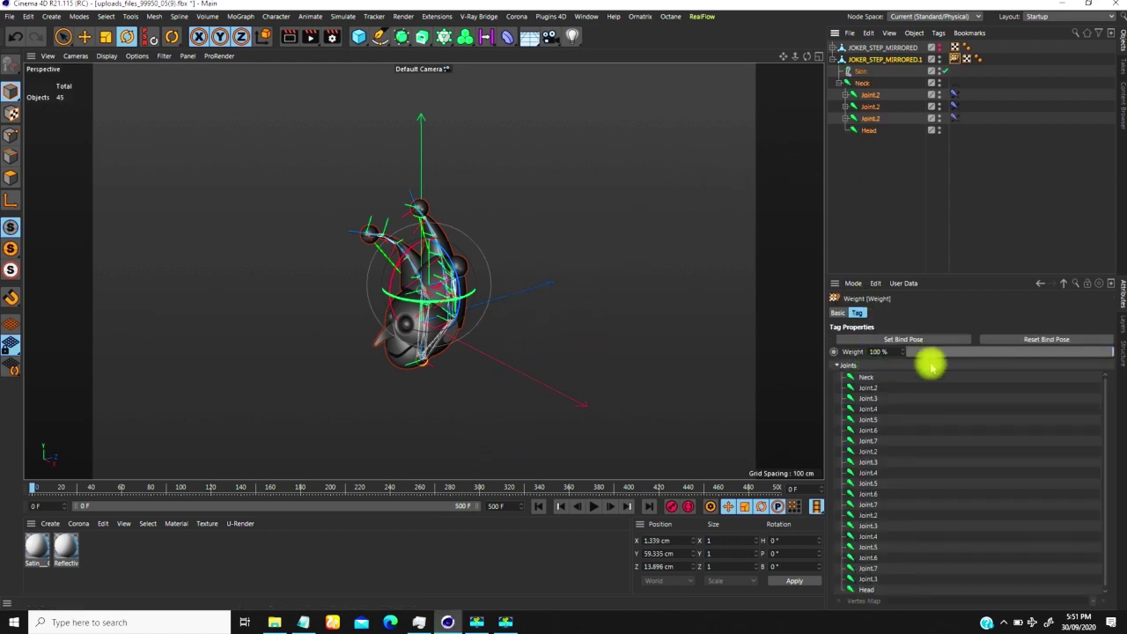
left_click(876, 171)
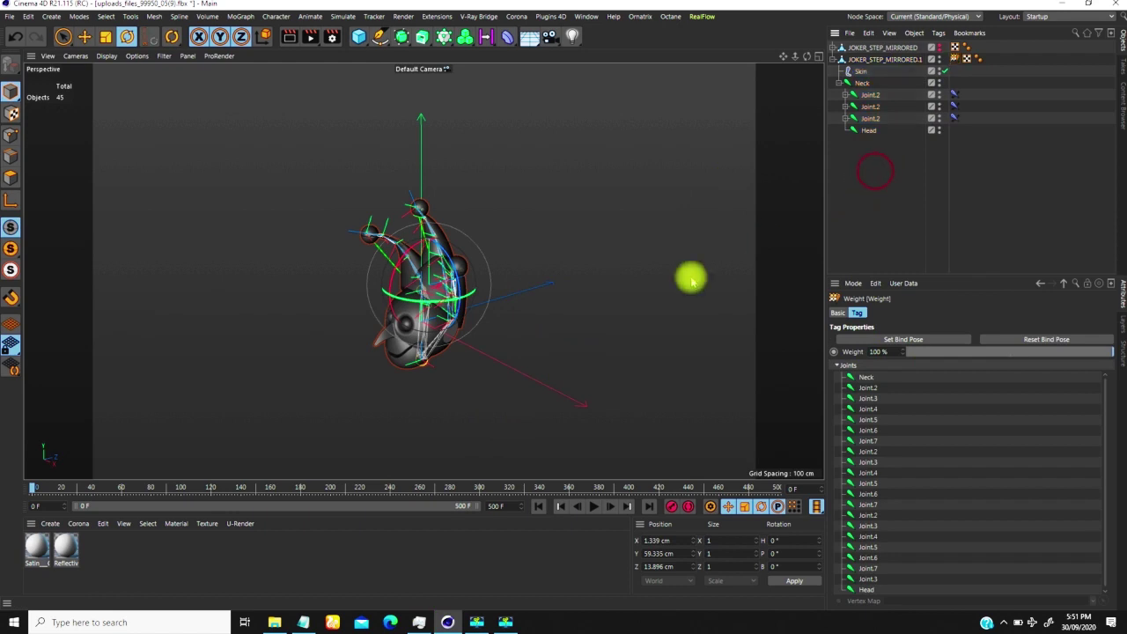
- Try toggling Dynamics on the third spike chain's IK tag and compare it with the other two chains' IK tags
left_click_drag(403, 323, 518, 270)
right_click_drag(469, 229, 488, 207, "alt")
scroll(487, 204, "up", 1)
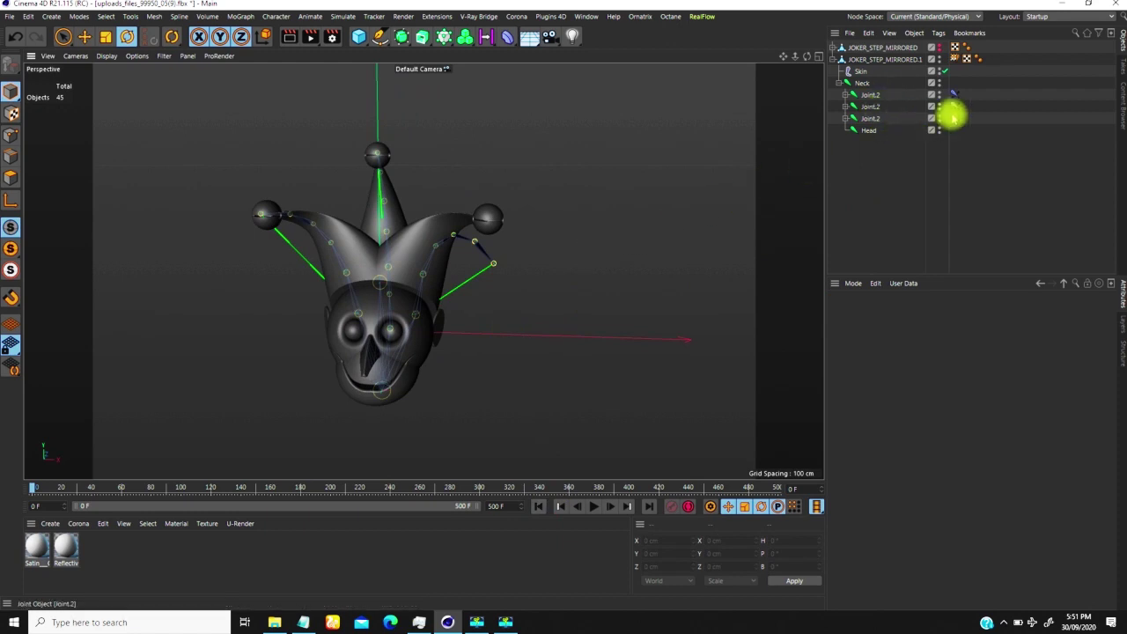
left_click(955, 118)
left_click(876, 339)
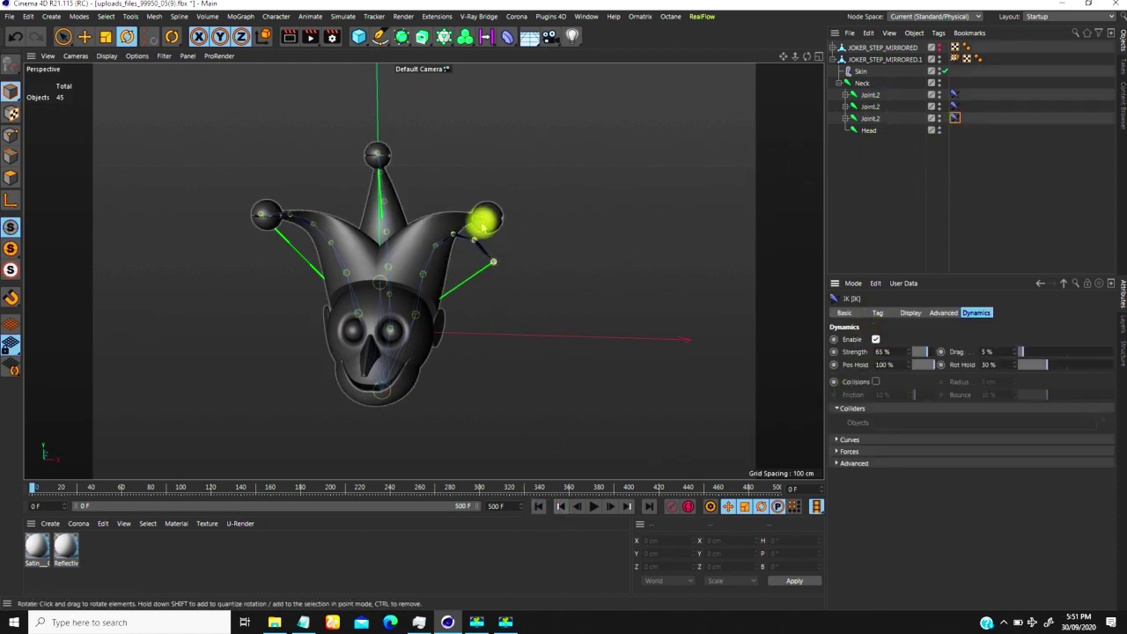
left_click(955, 106)
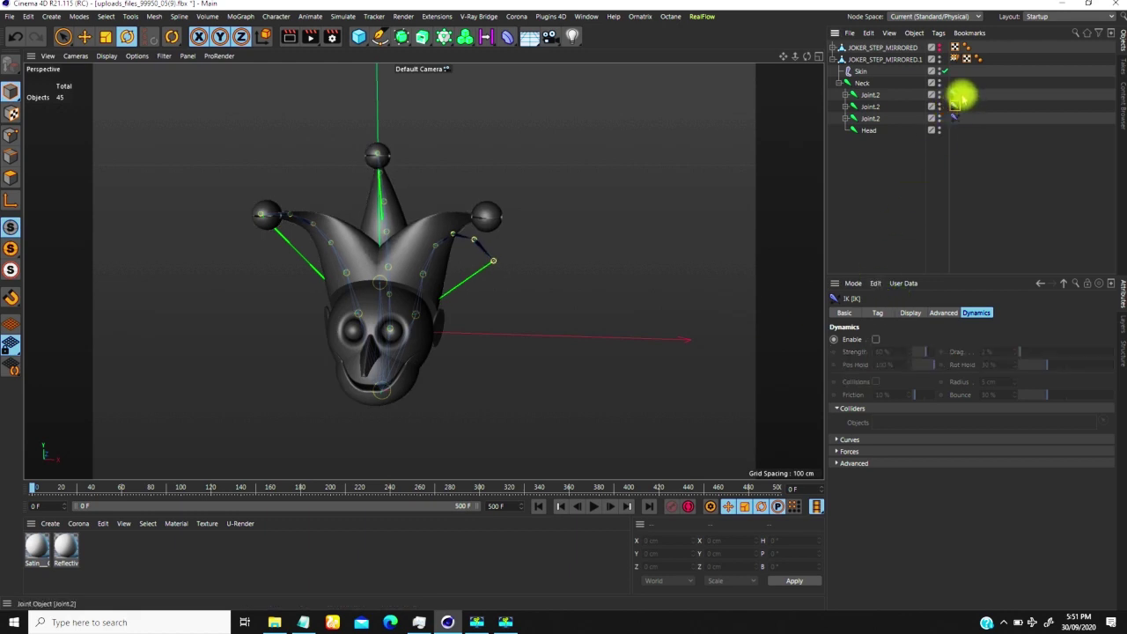
left_click(956, 95)
left_click(956, 115)
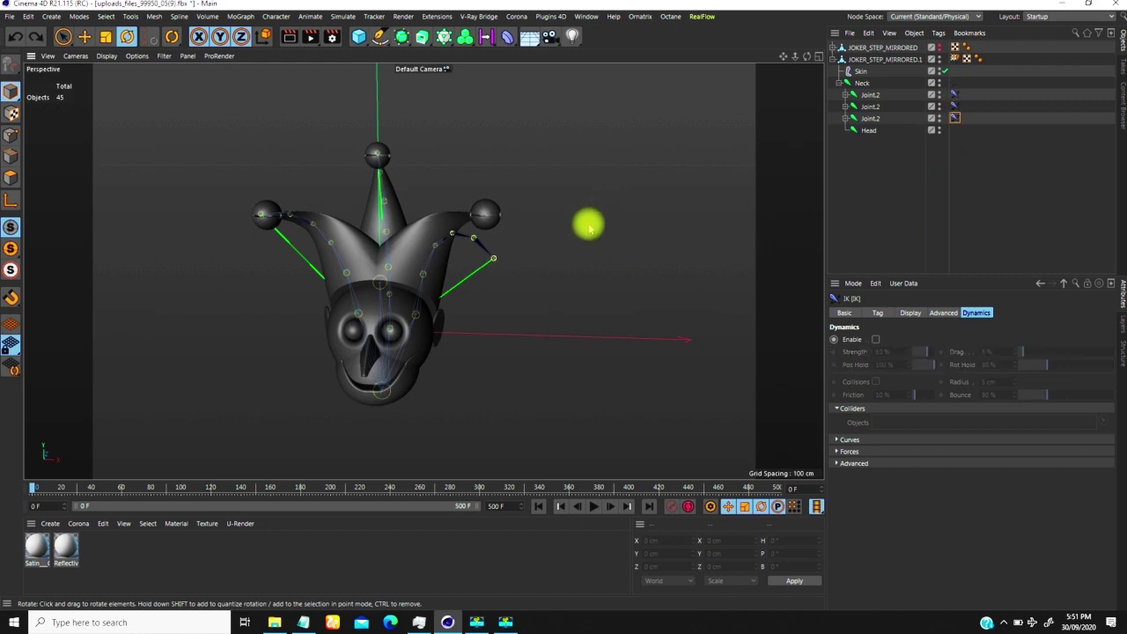
- Undo the latest changes back to before the mesh was bound to the joints
left_click(589, 228)
key("ctrl+z")
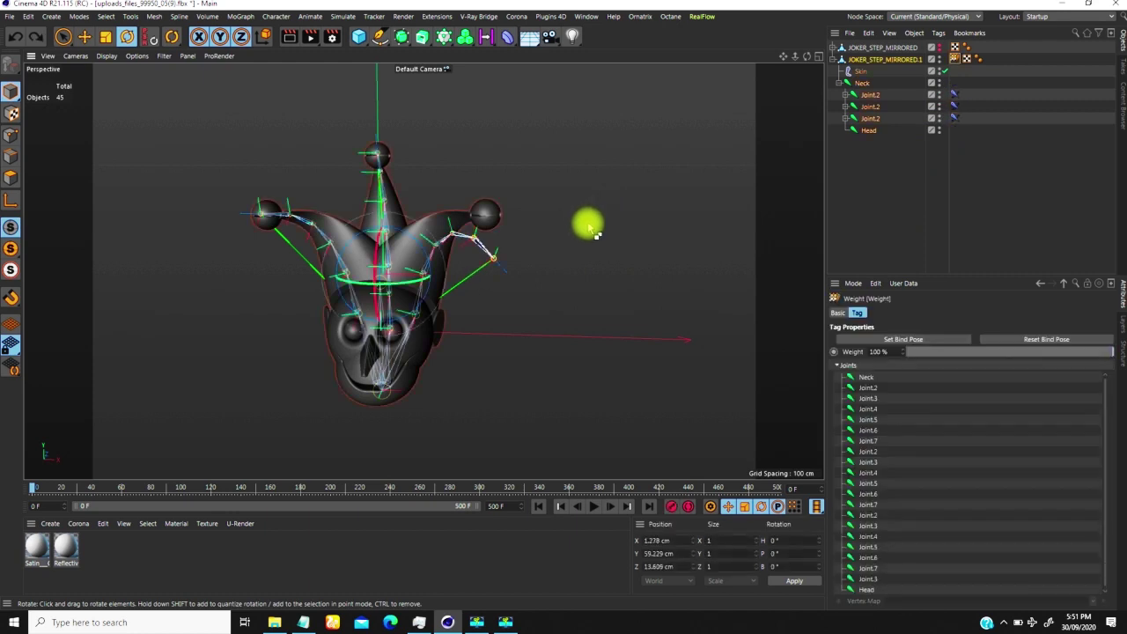
key("ctrl+z")
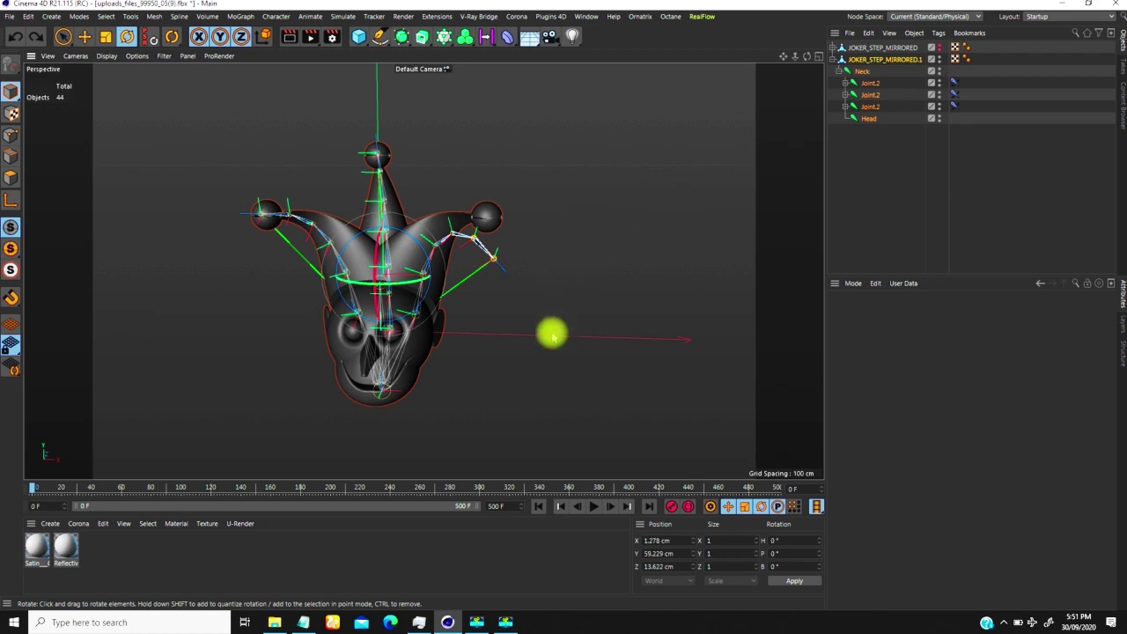
- Review the Dynamics settings on the second and first spike chains' IK tags
left_click_drag(553, 333, 490, 338, "alt")
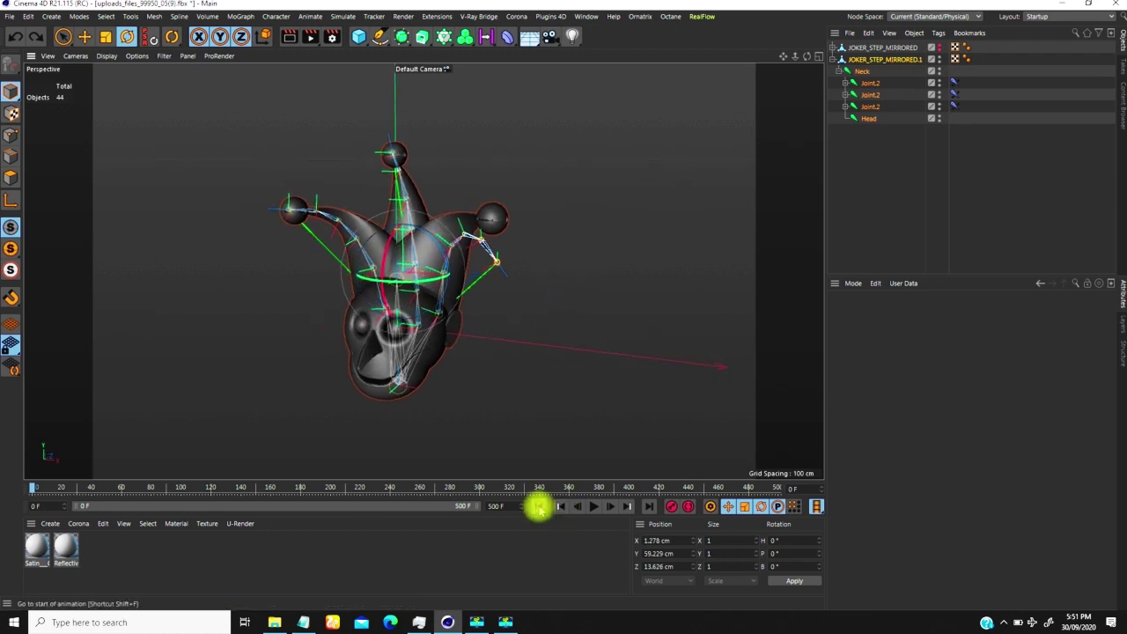
left_click(954, 95)
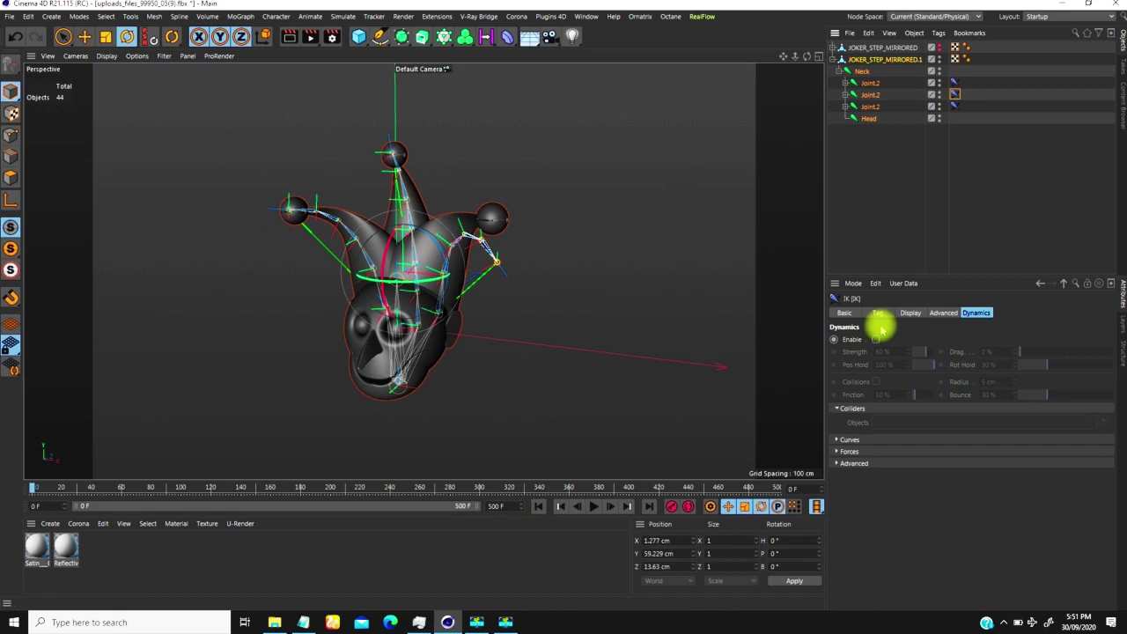
left_click(955, 82)
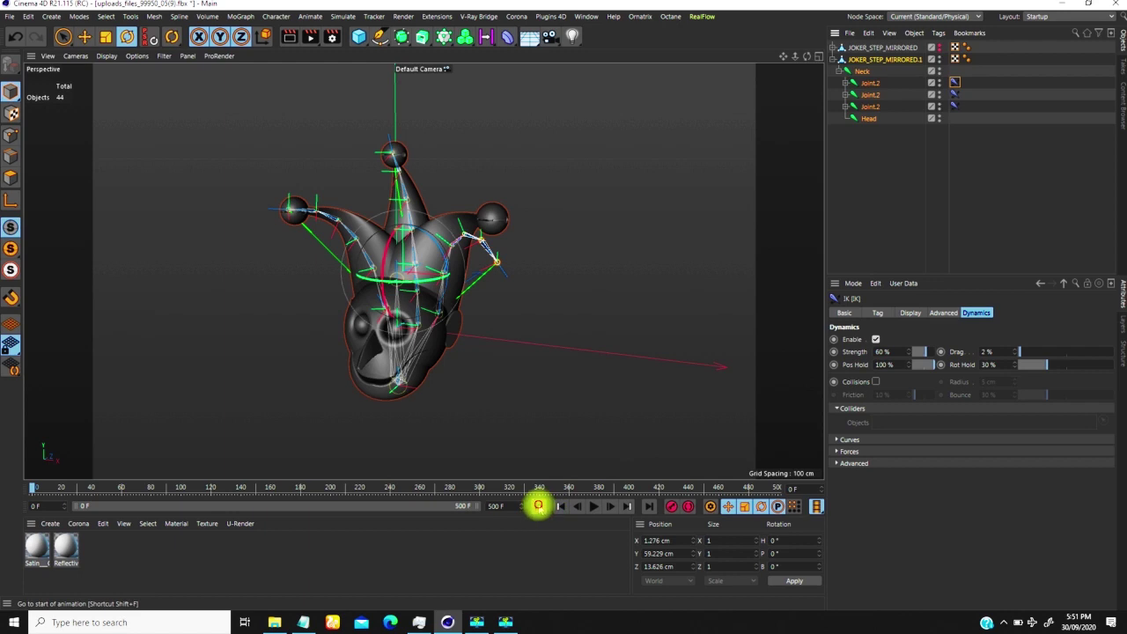
- Use the Joint Tool to move the first spike chain's last three joints back inside the spike tip and its ball
left_click_drag(448, 256, 513, 221, "alt")
right_click_drag(504, 251, 560, 224, "alt")
left_click(570, 226)
left_click(463, 256)
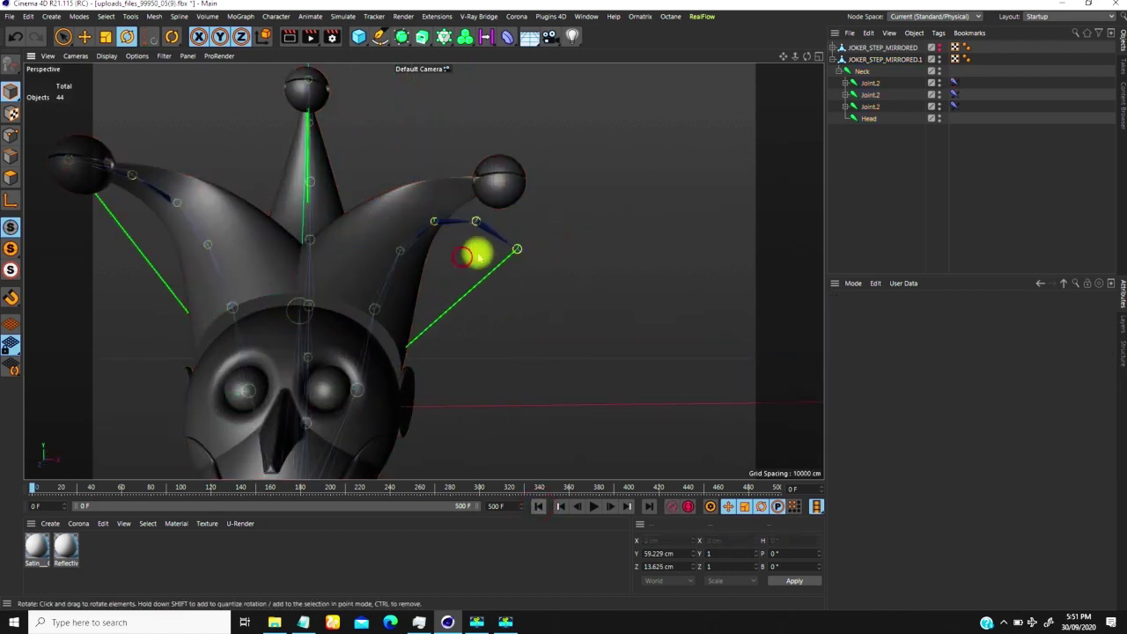
left_click_drag(476, 255, 463, 201, "alt")
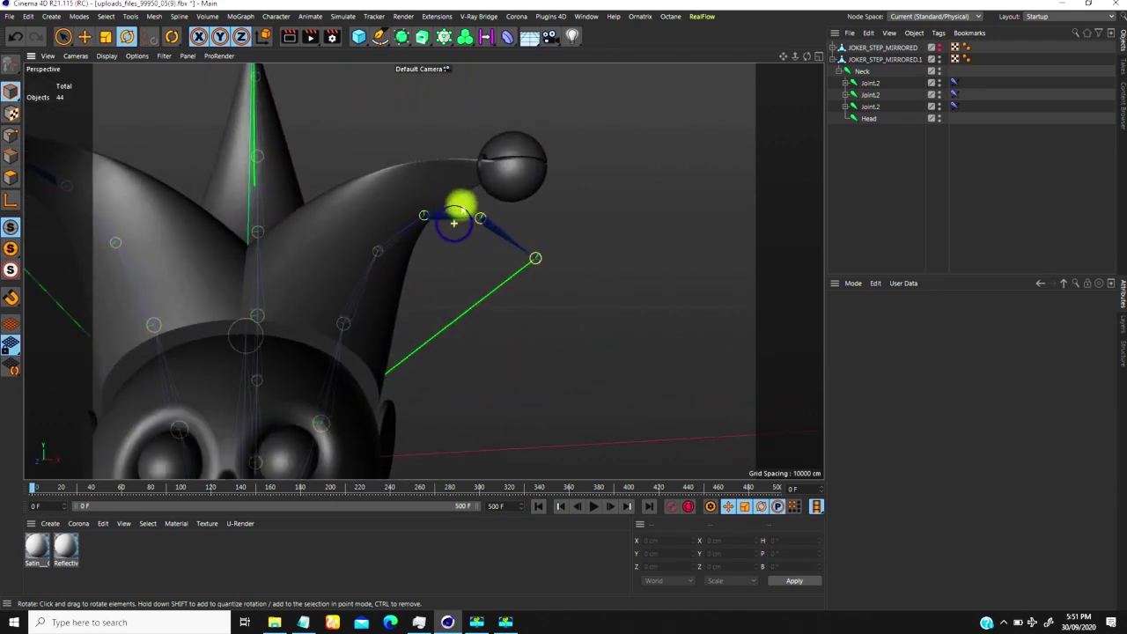
left_click_drag(485, 257, 188, 254, "alt")
left_click(171, 36)
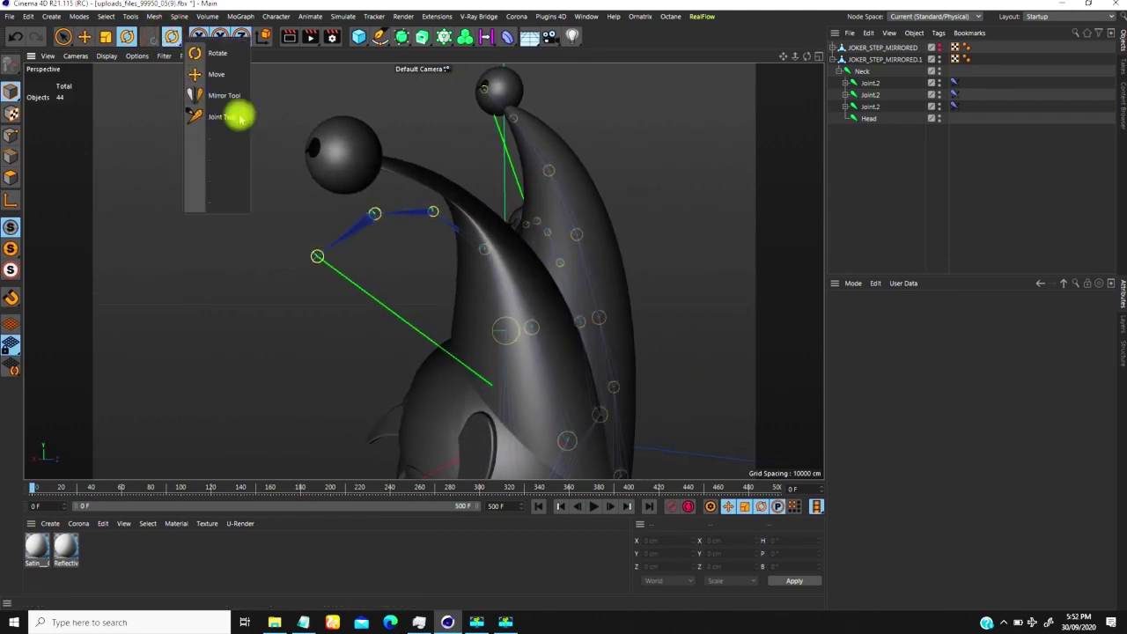
left_click(221, 116)
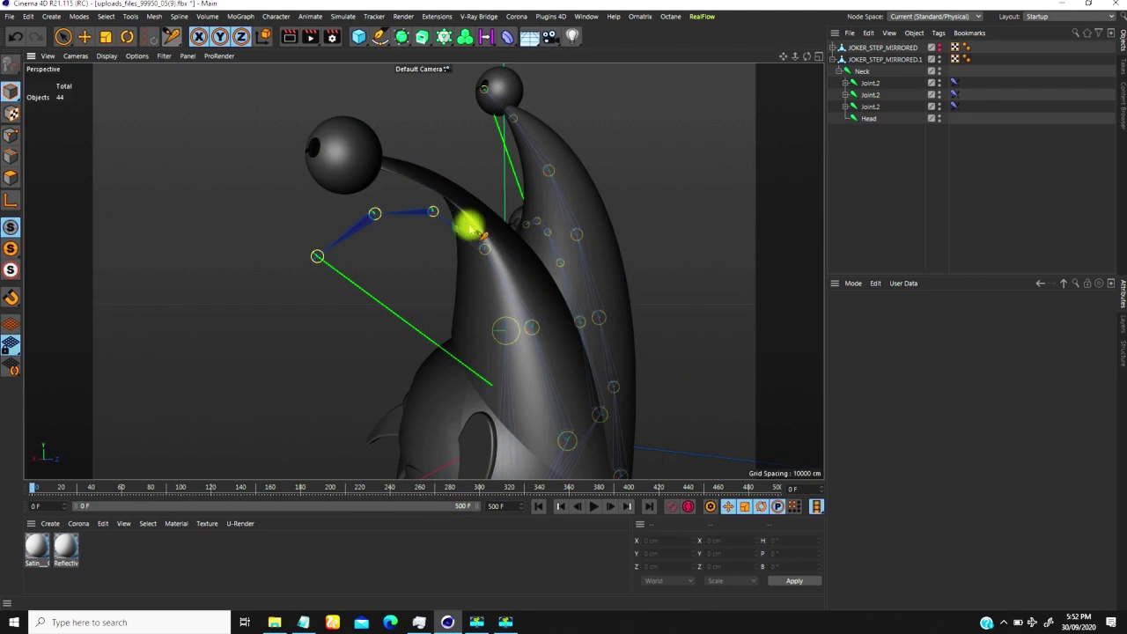
left_click_drag(432, 214, 448, 196)
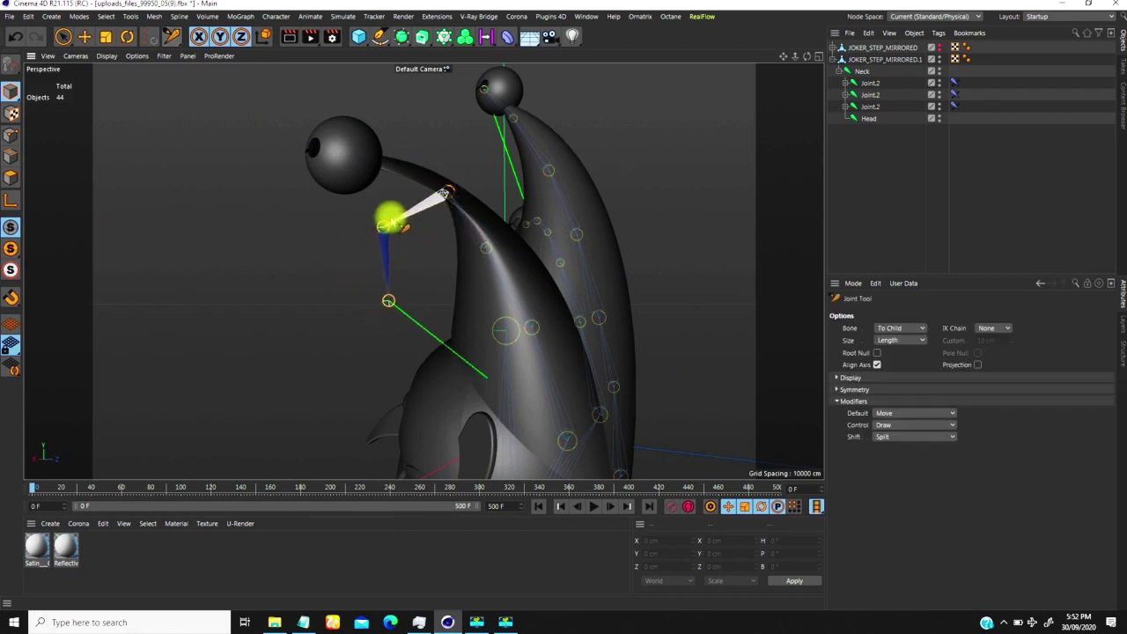
left_click_drag(385, 224, 380, 168)
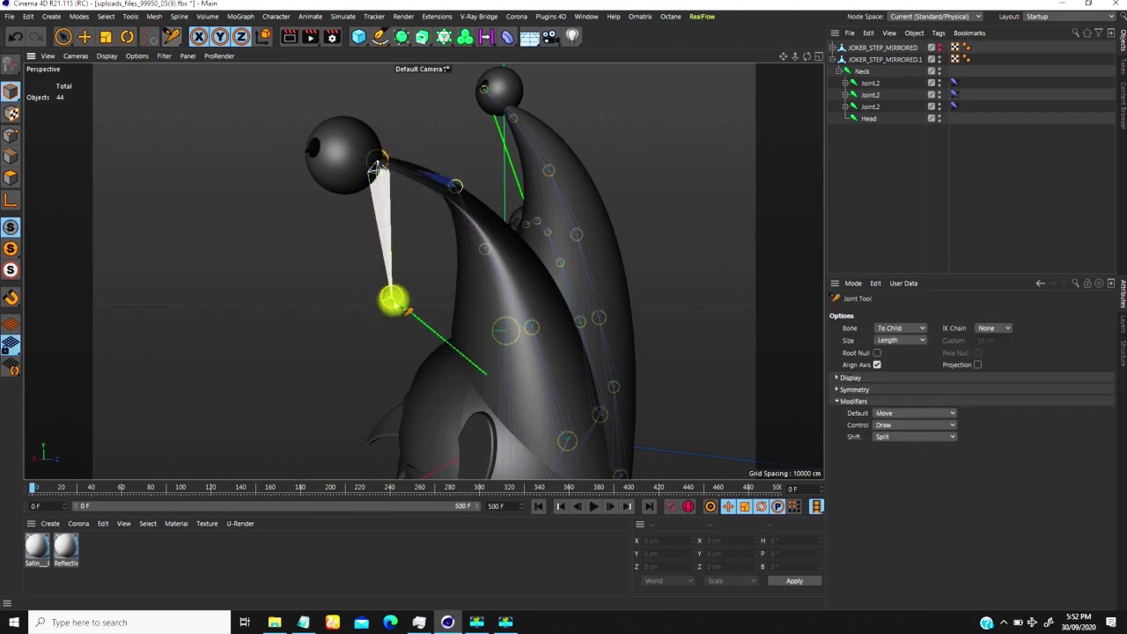
left_click_drag(393, 300, 326, 149)
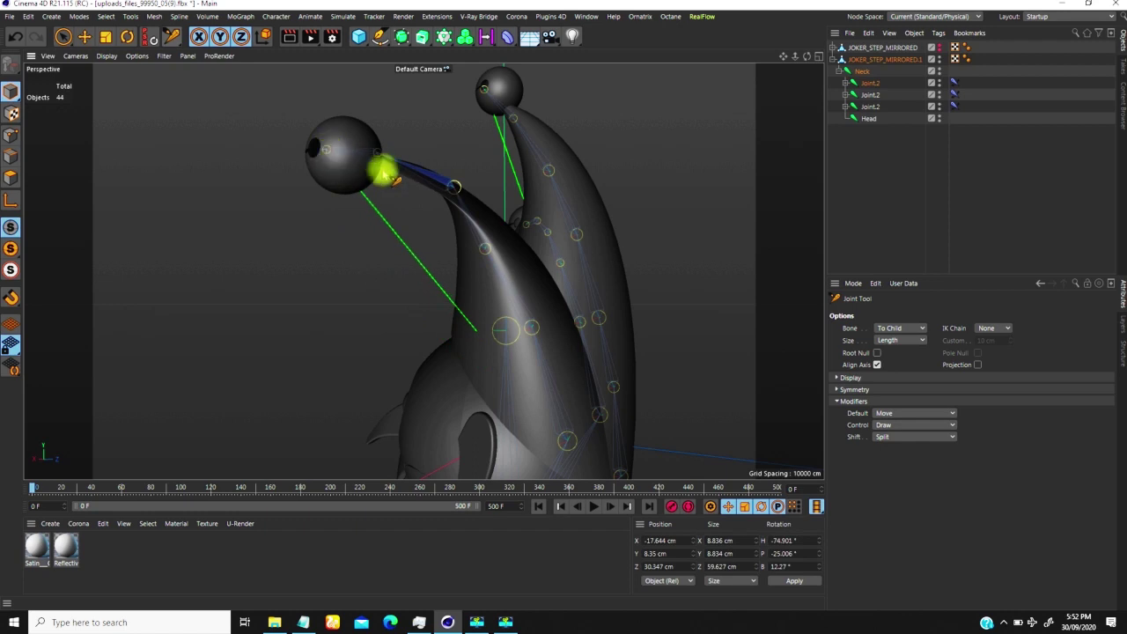
- Refine the first spike chain's end joints from other angles so they follow the spike tip into the ball
left_click_drag(326, 197, 542, 343, "alt")
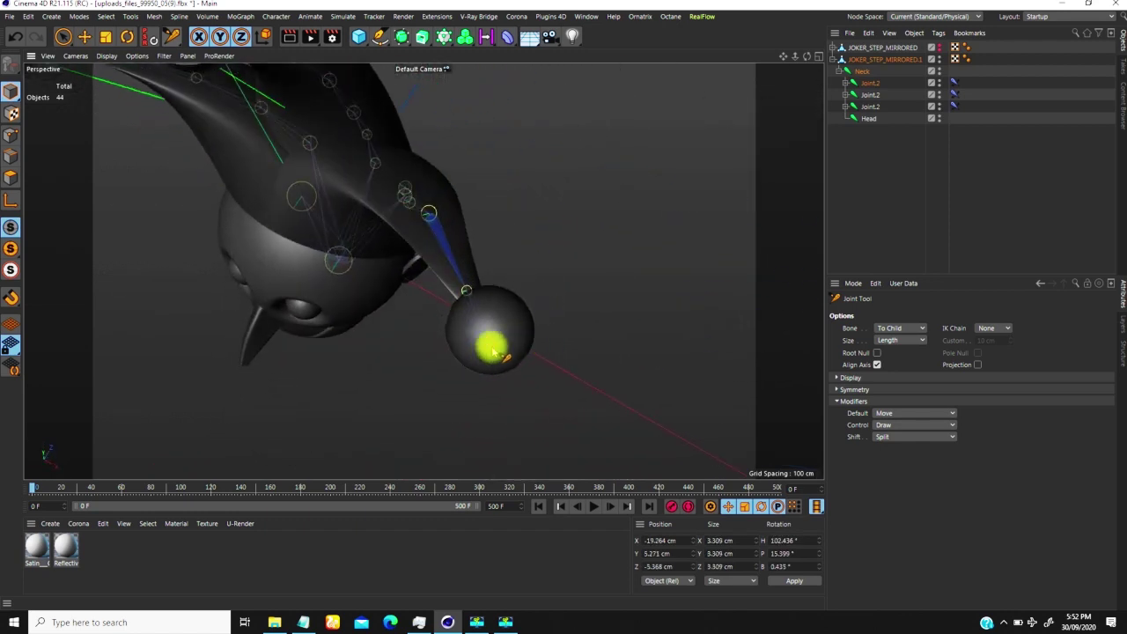
left_click(430, 214)
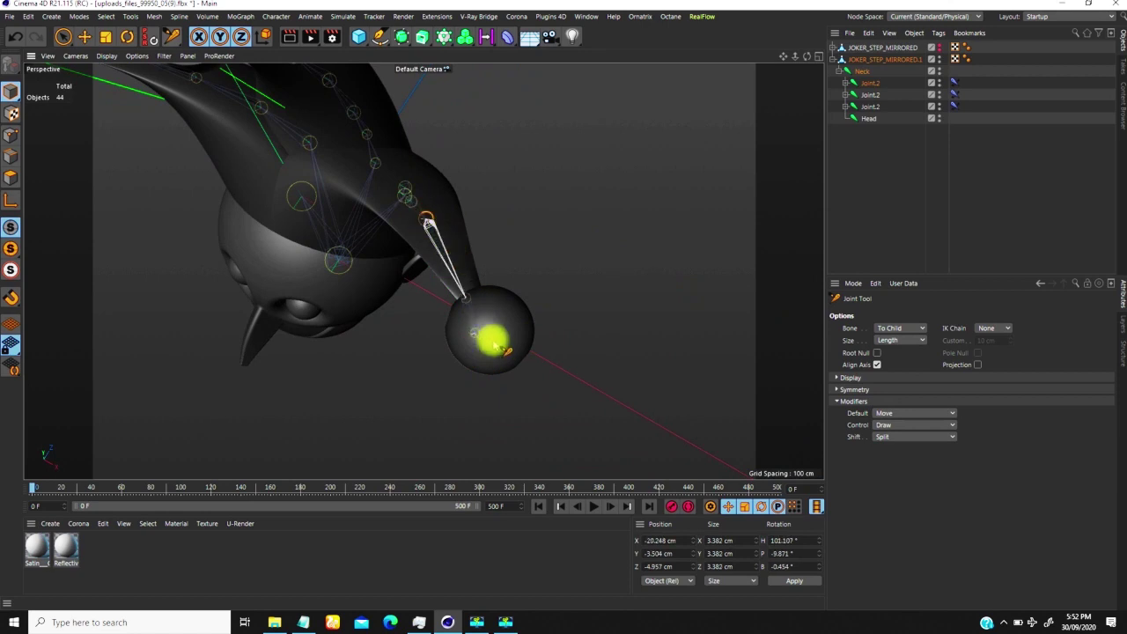
left_click_drag(526, 287, 587, 241, "alt")
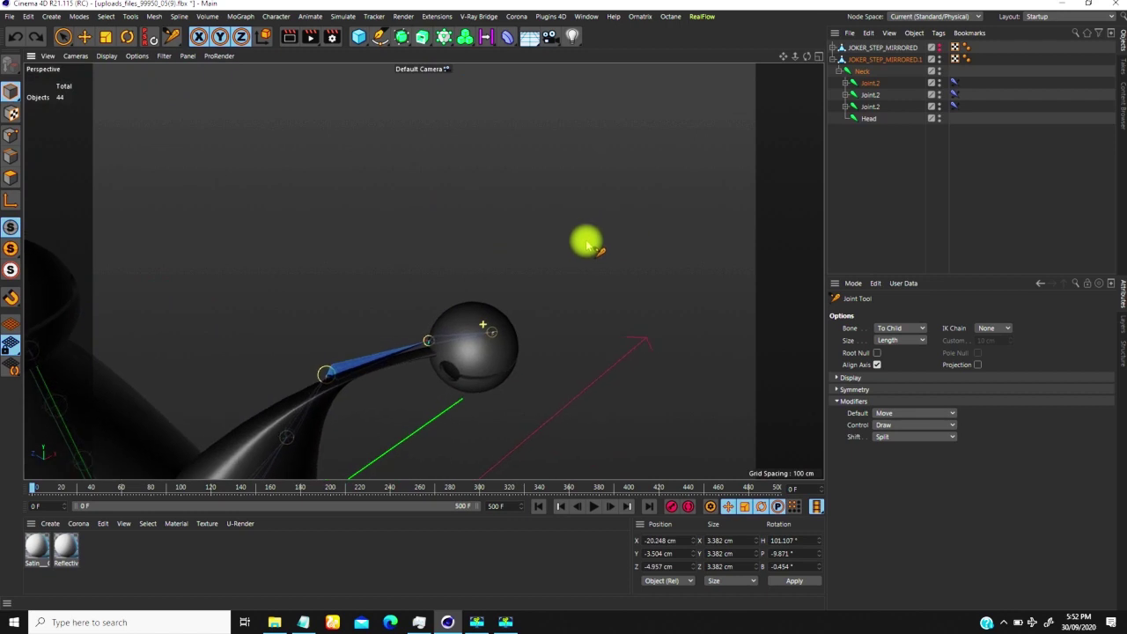
left_click_drag(327, 374, 327, 380)
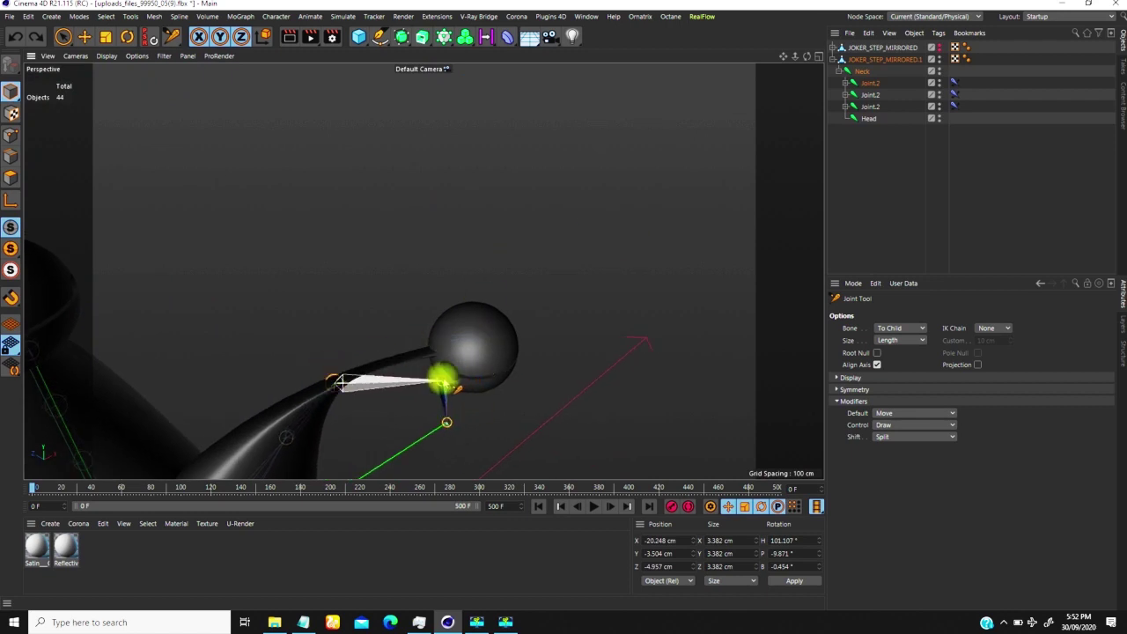
left_click_drag(443, 371, 445, 349)
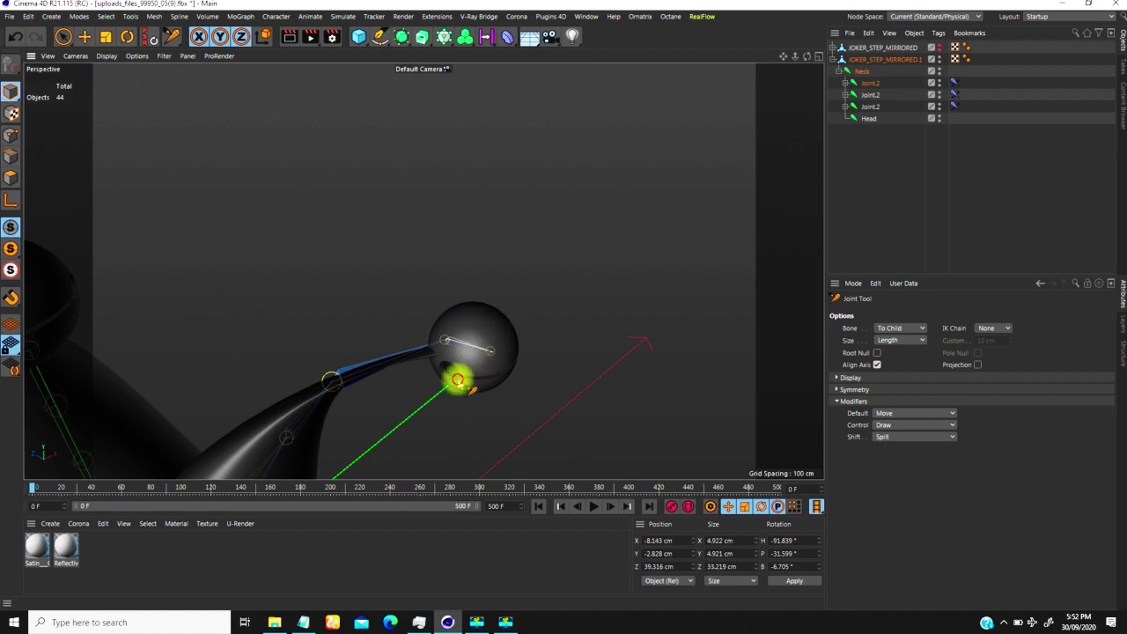
- Check the first spike chain from several angles and adjust its end joints to run through the middle of the ball
left_click_drag(458, 380, 493, 335, "alt")
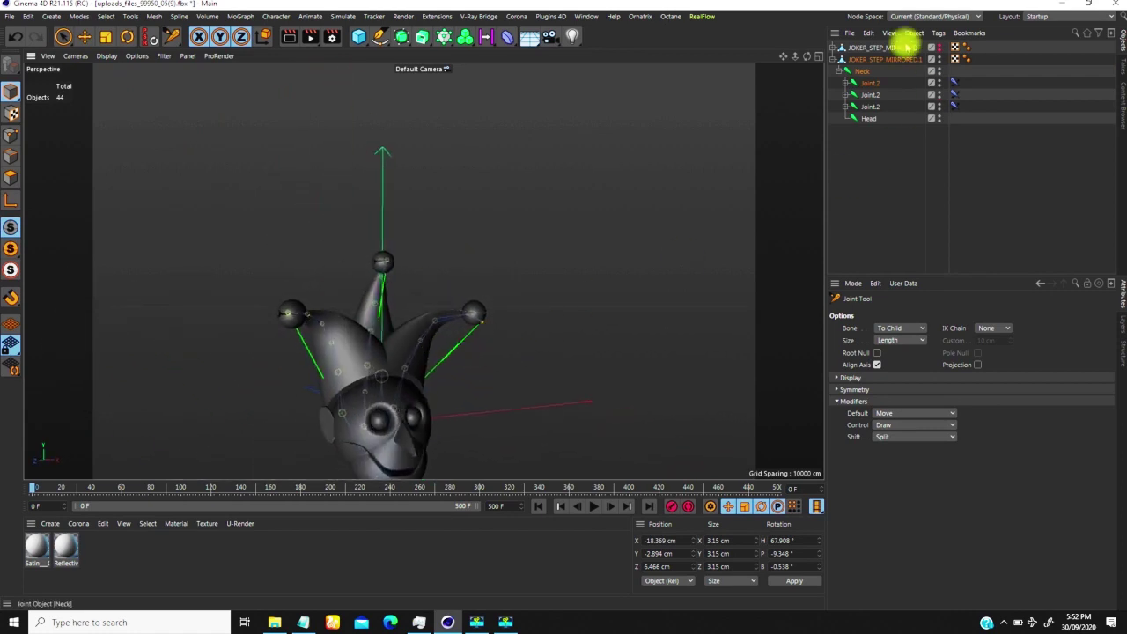
scroll(509, 267, "up", 10)
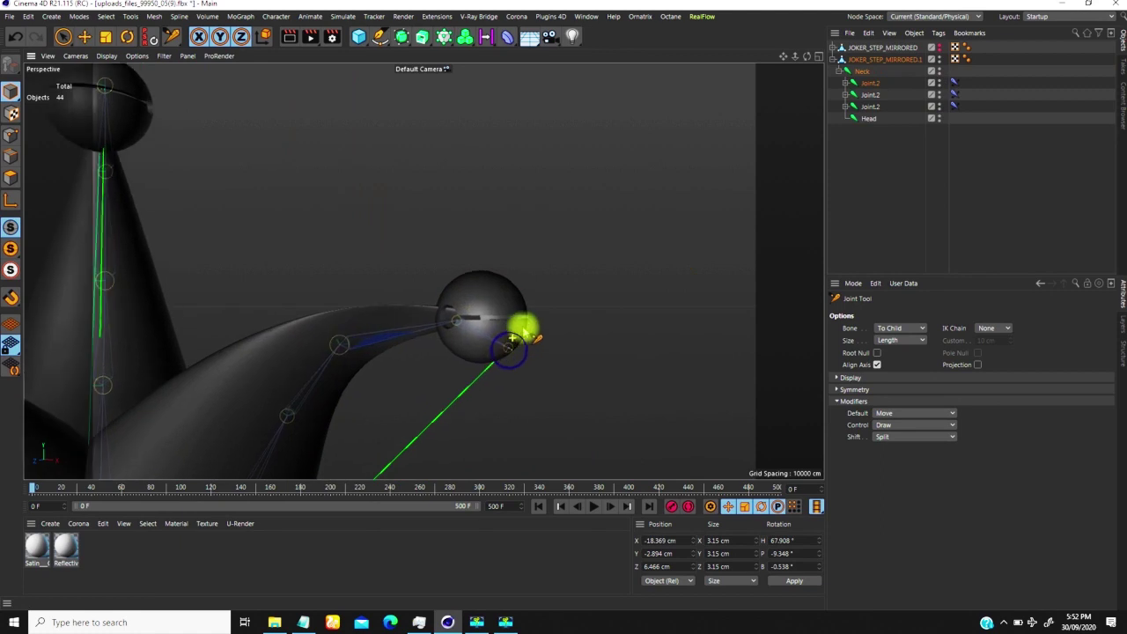
scroll(516, 342, "up", 2)
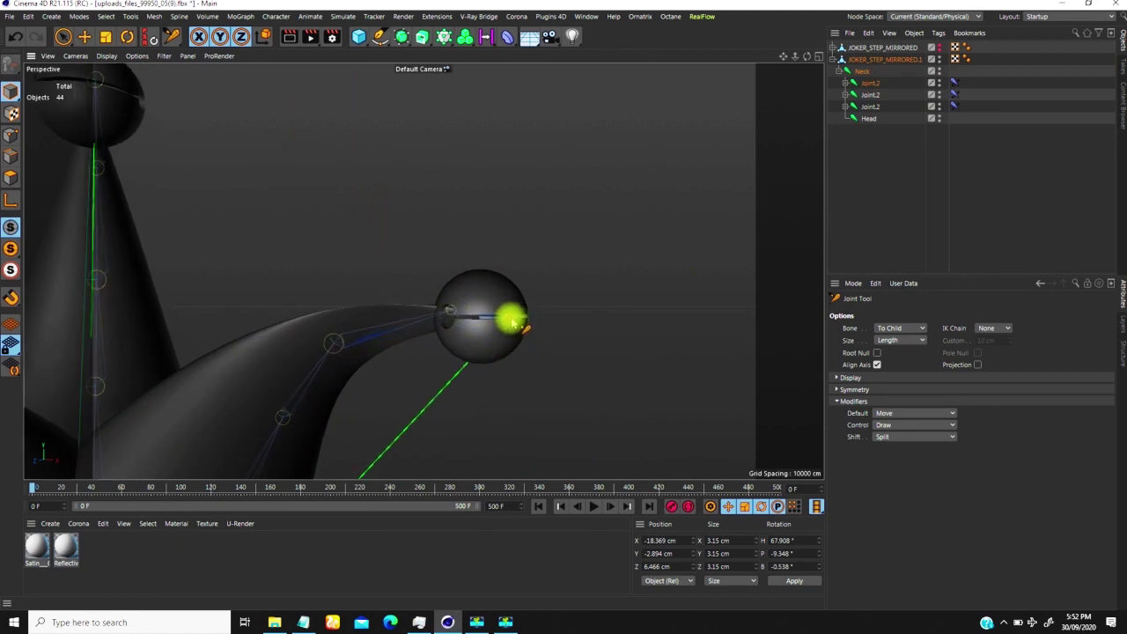
scroll(262, 405, "down", 10)
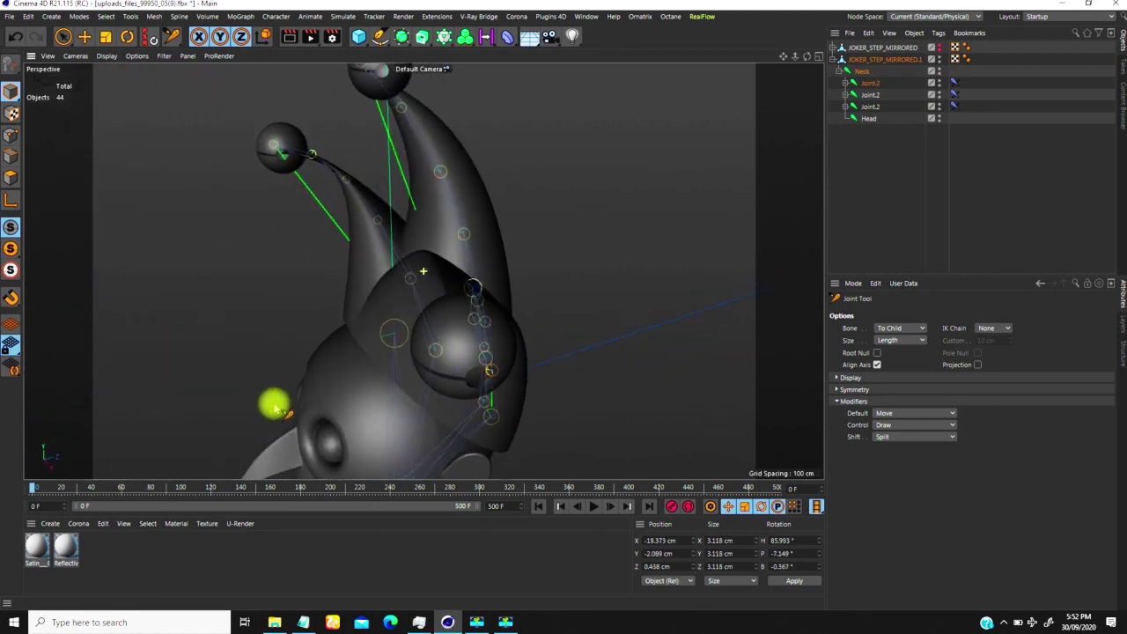
left_click_drag(258, 373, 300, 502, "alt")
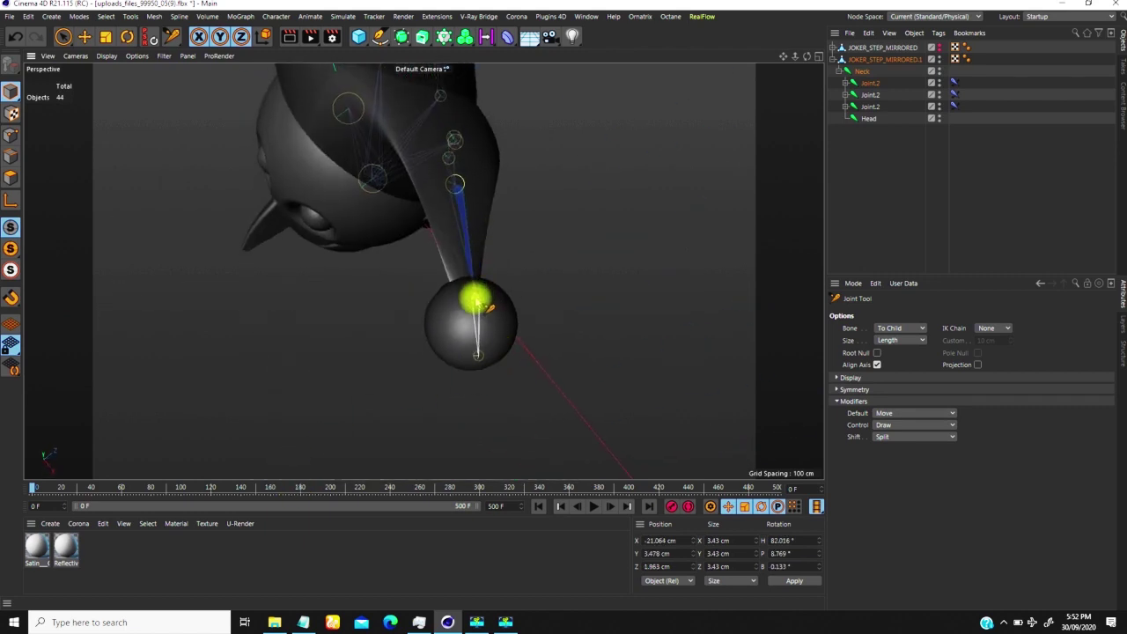
left_click_drag(480, 355, 466, 297, "alt")
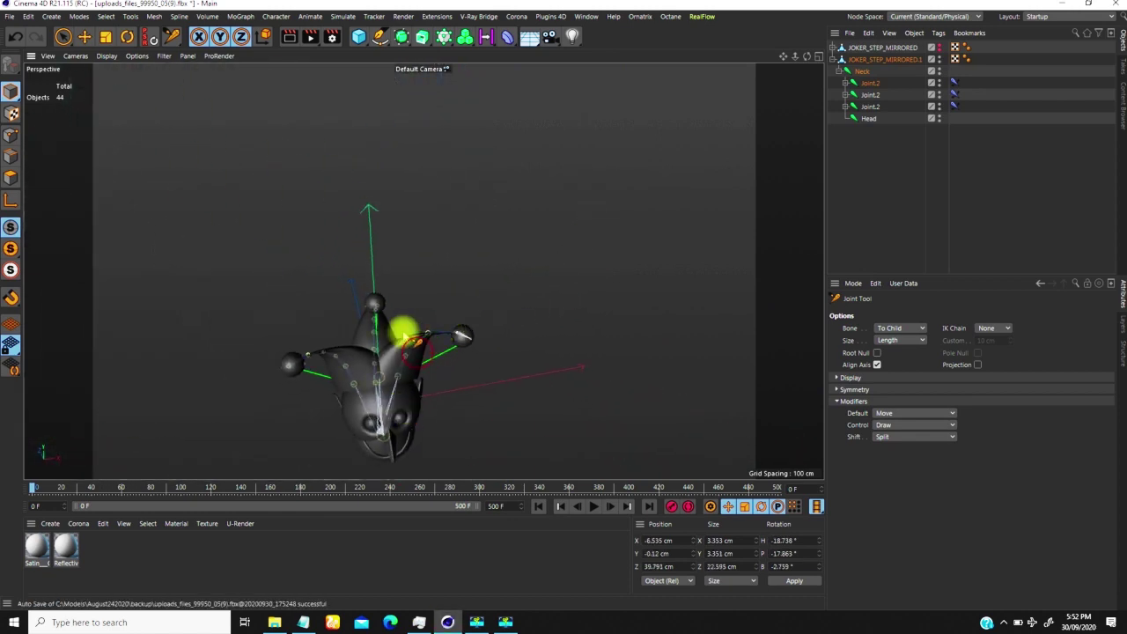
- Enable Dynamics on the IK tags of all three spike chains
left_click(955, 82)
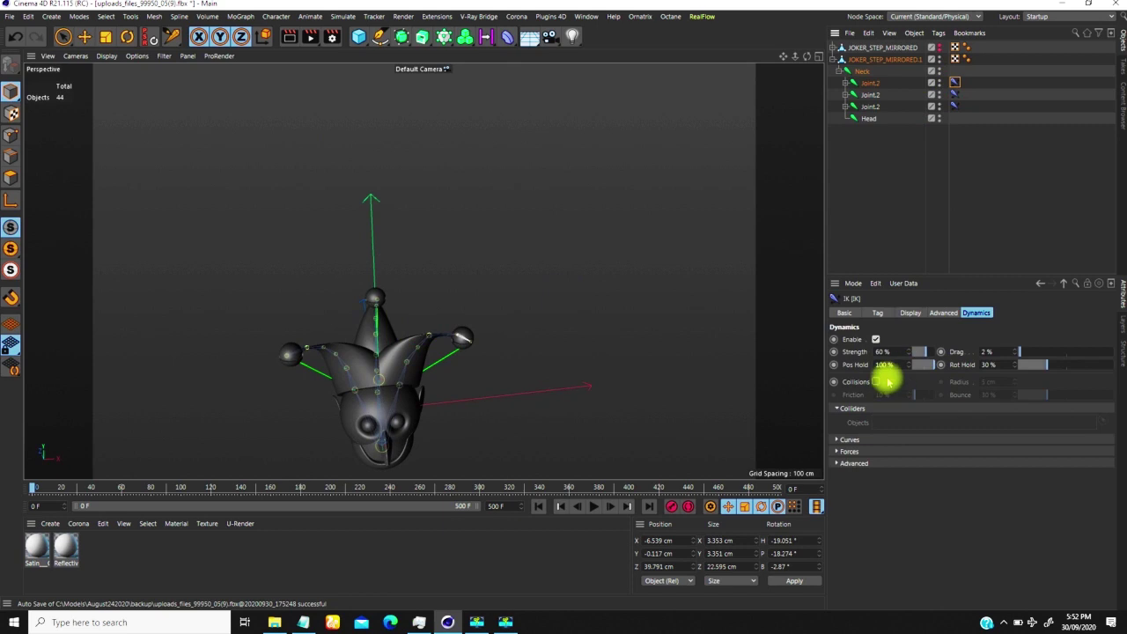
left_click(954, 93)
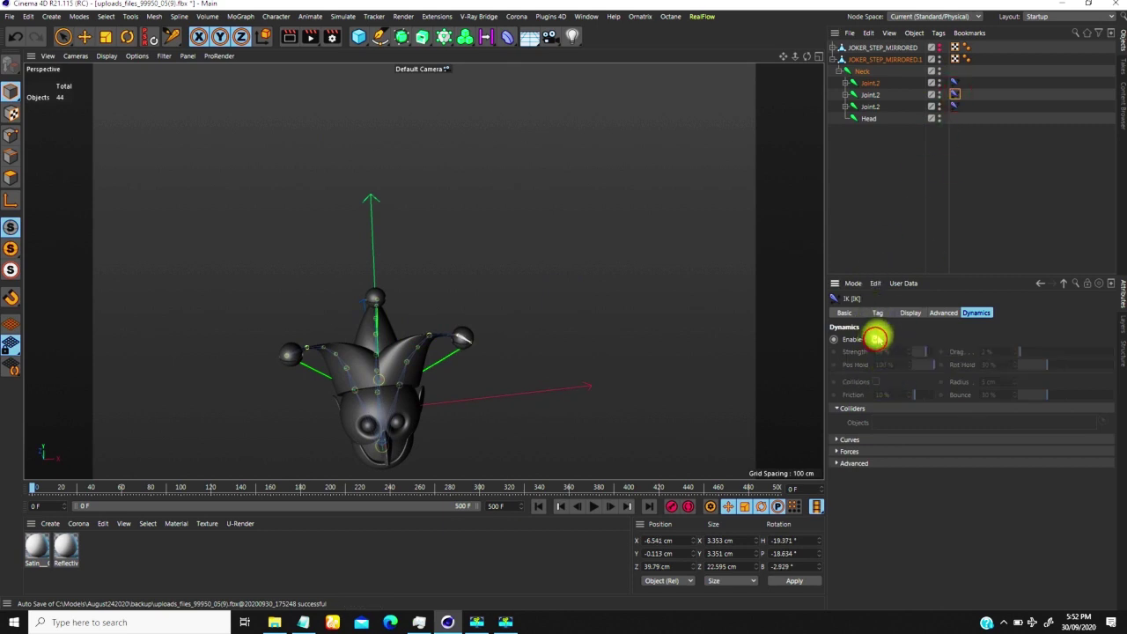
left_click(876, 339)
left_click(954, 105)
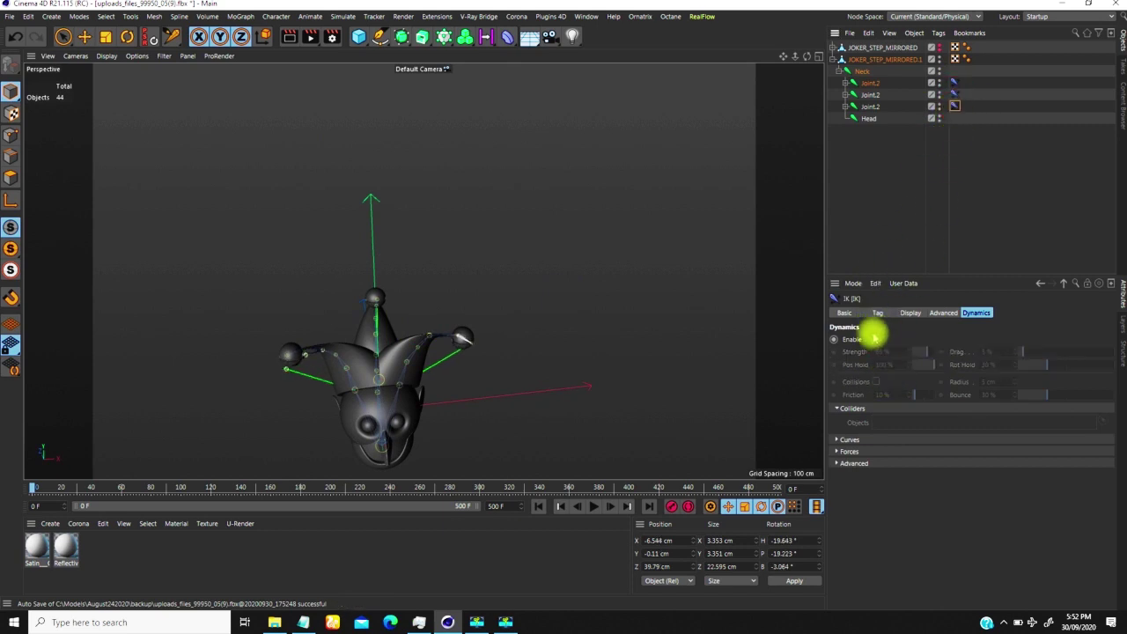
left_click(875, 339)
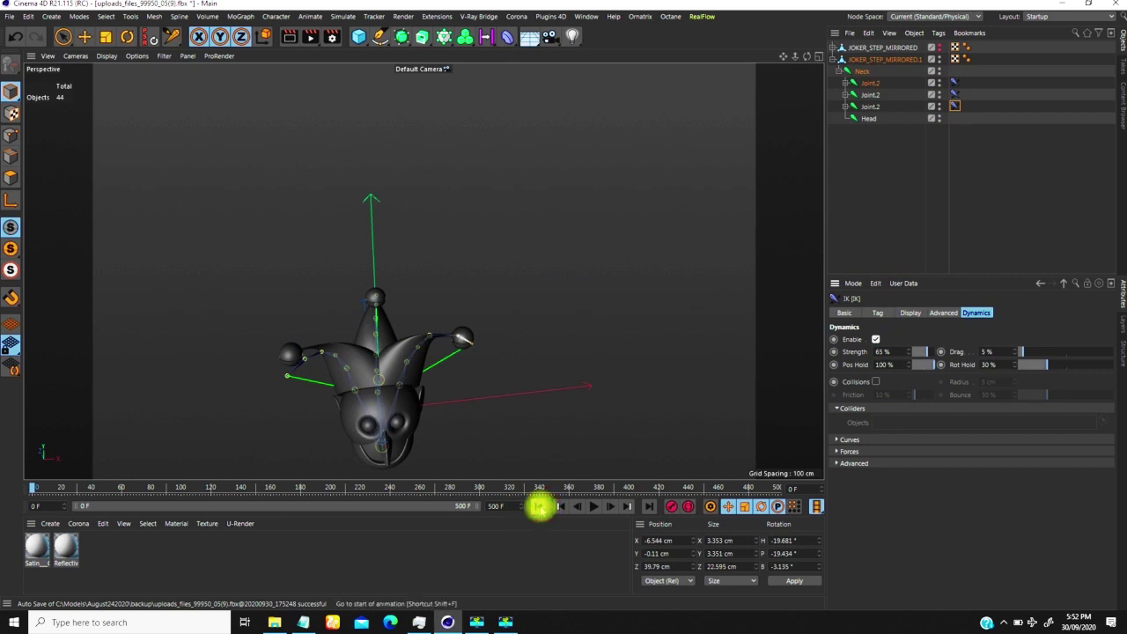
- Scrub the first frames, return to frame 0, and examine from several angles how the chains sit inside the spikes
left_click(541, 505)
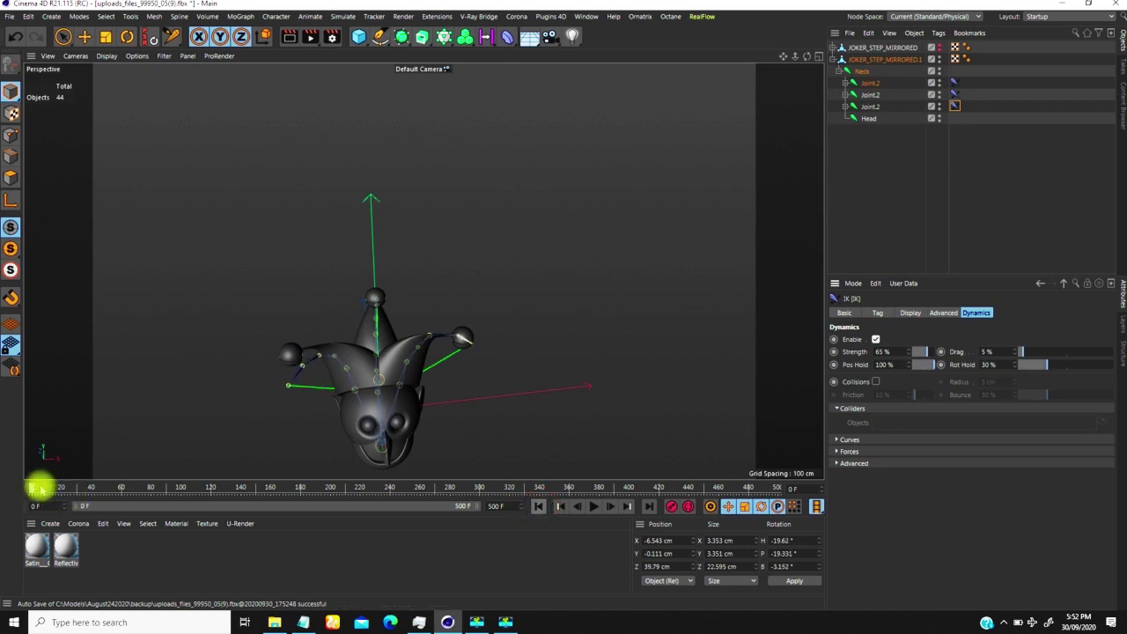
left_click_drag(41, 489, 58, 488)
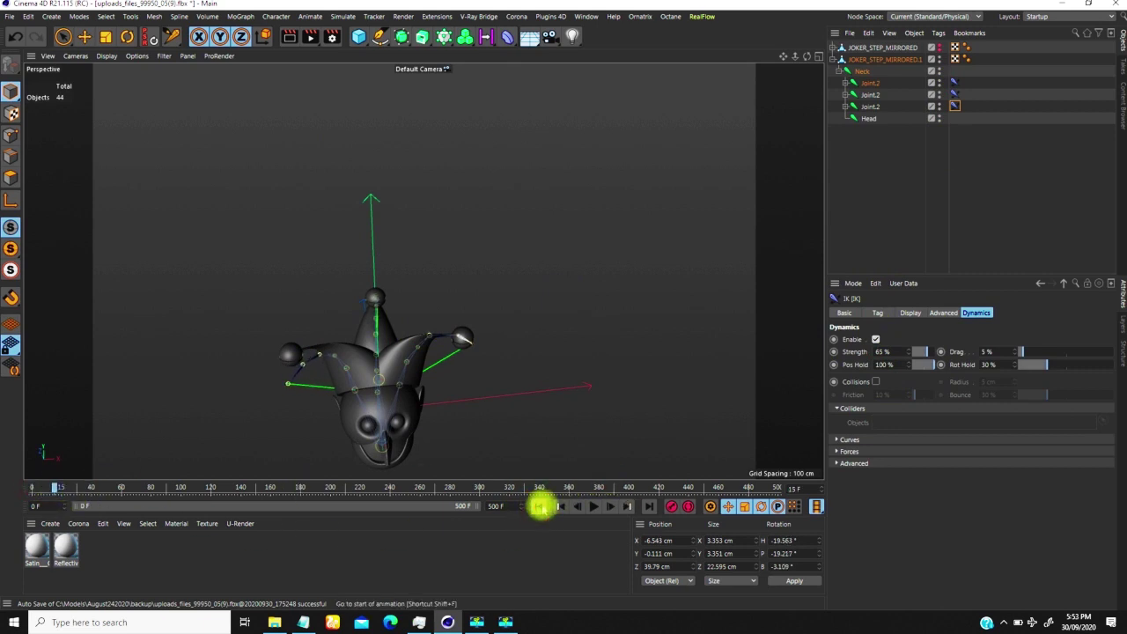
left_click(541, 505)
scroll(469, 345, "up", 10)
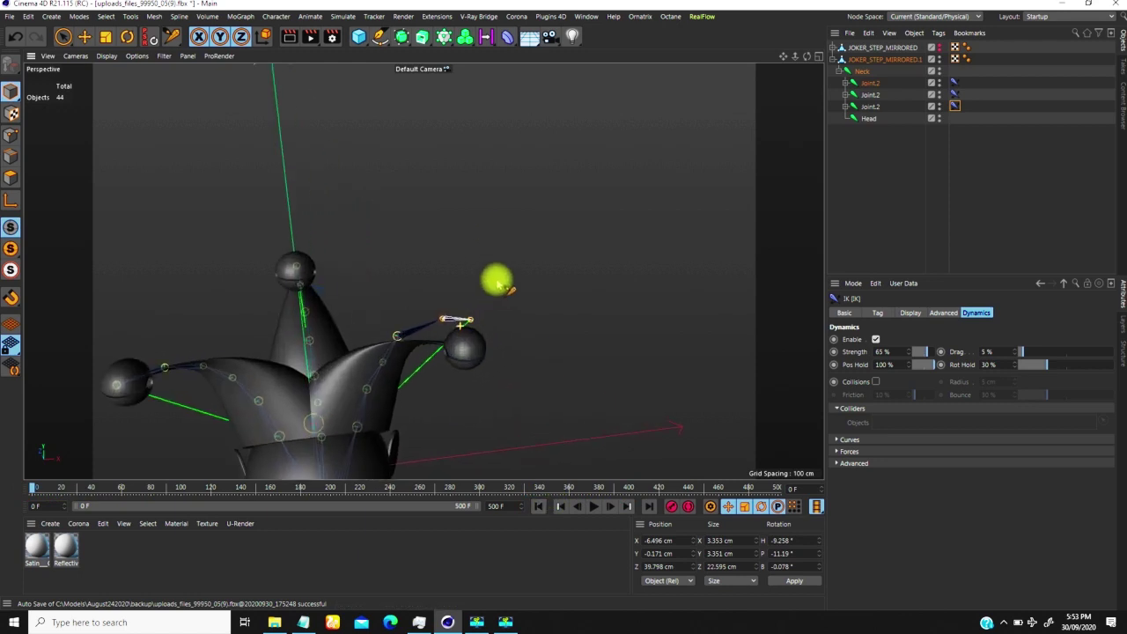
left_click_drag(467, 282, 421, 313, "alt")
right_click_drag(428, 304, 421, 359, "alt")
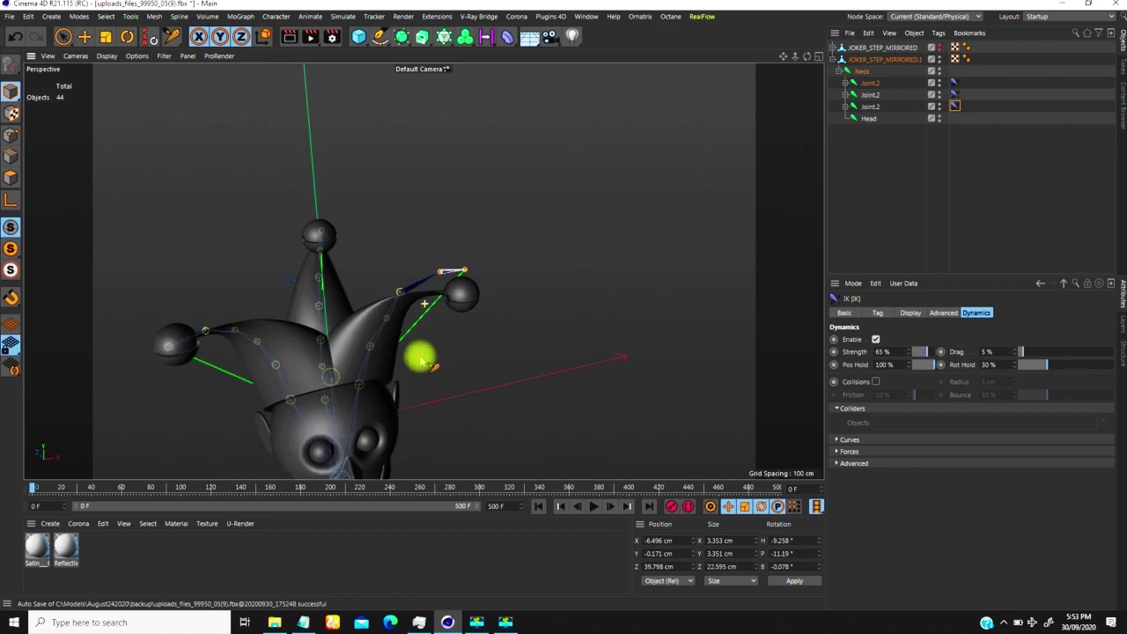
middle_click_drag(287, 399, 285, 351, "alt")
right_click_drag(285, 349, 272, 373, "alt")
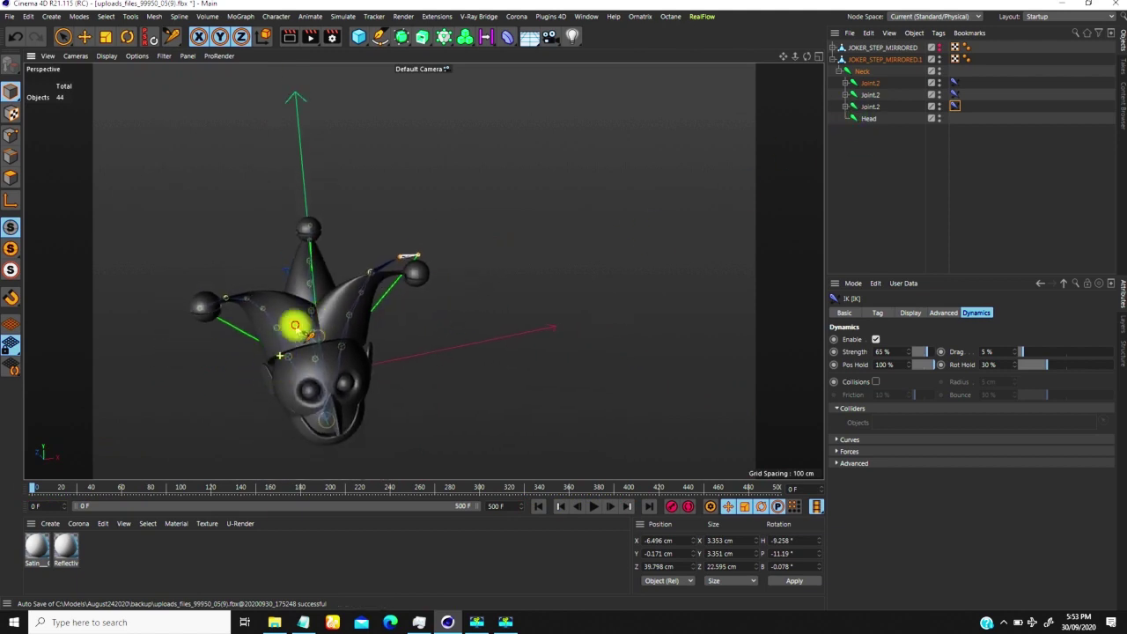
left_click_drag(269, 314, 342, 312, "alt")
left_click_drag(327, 377, 358, 310, "alt")
- Delete the first spike's joint chain, then scrub the first frames and return the timeline to frame 0
left_click(870, 105)
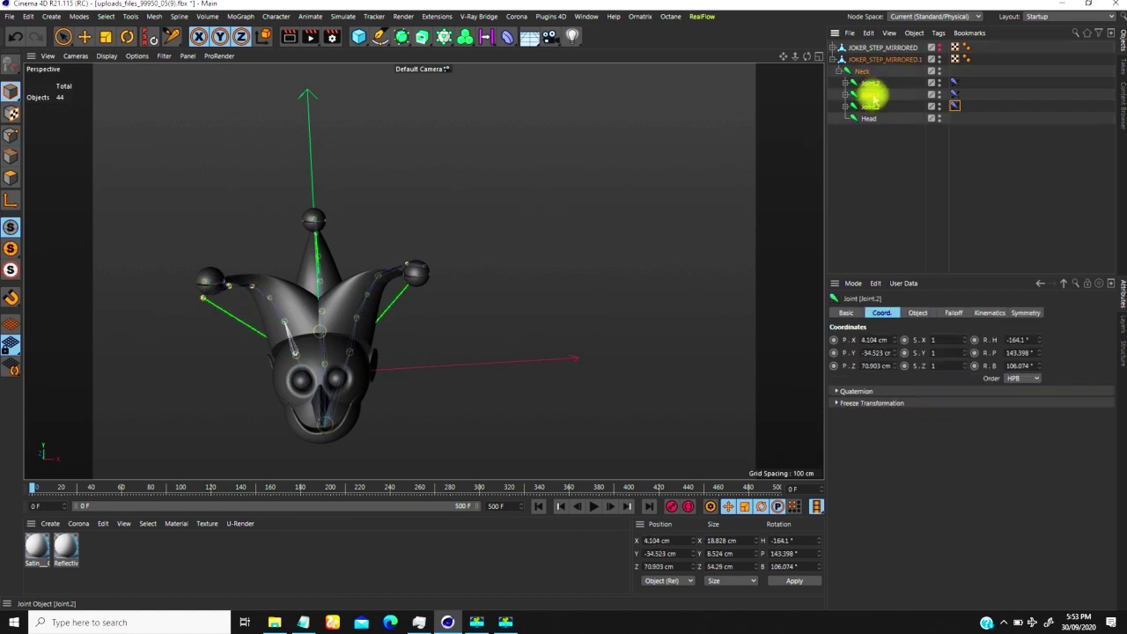
left_click(875, 86)
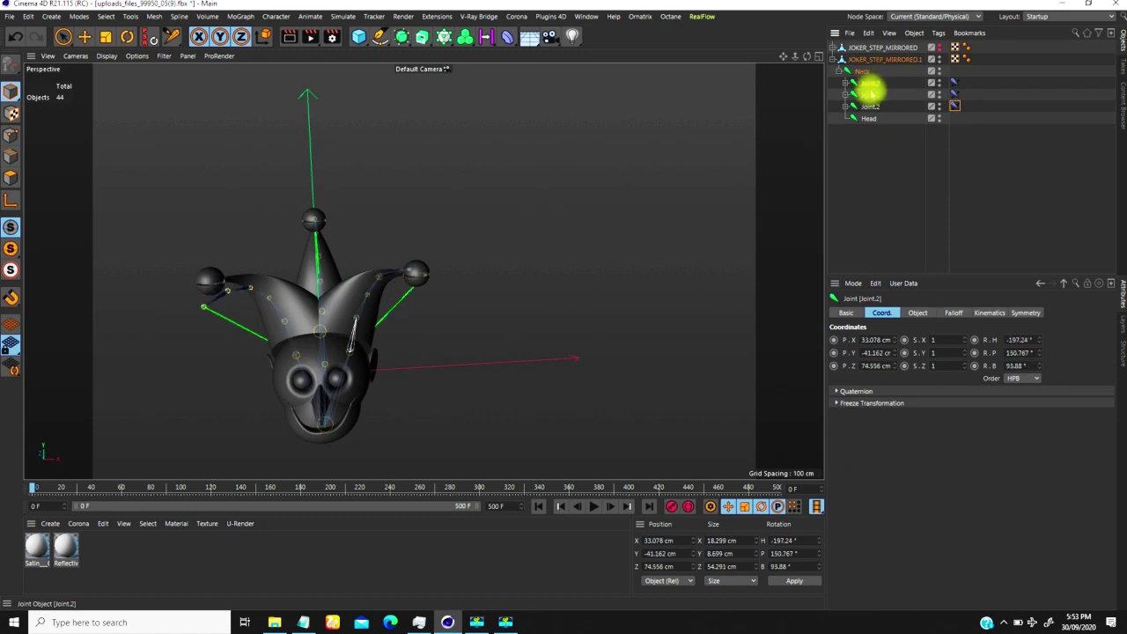
key("Delete")
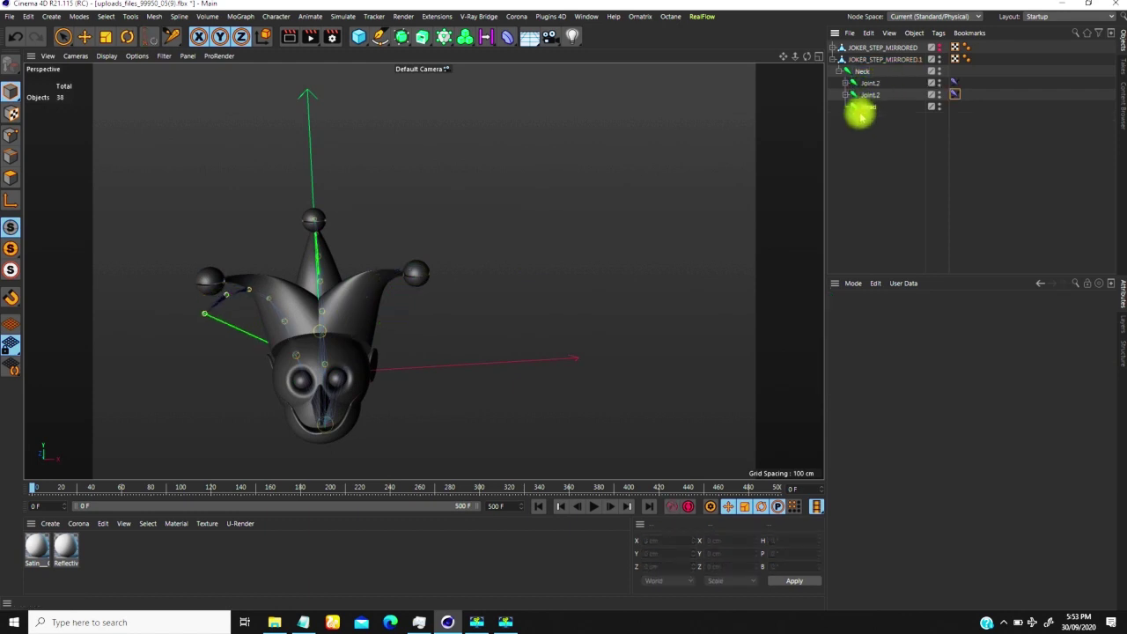
left_click_drag(35, 490, 49, 488)
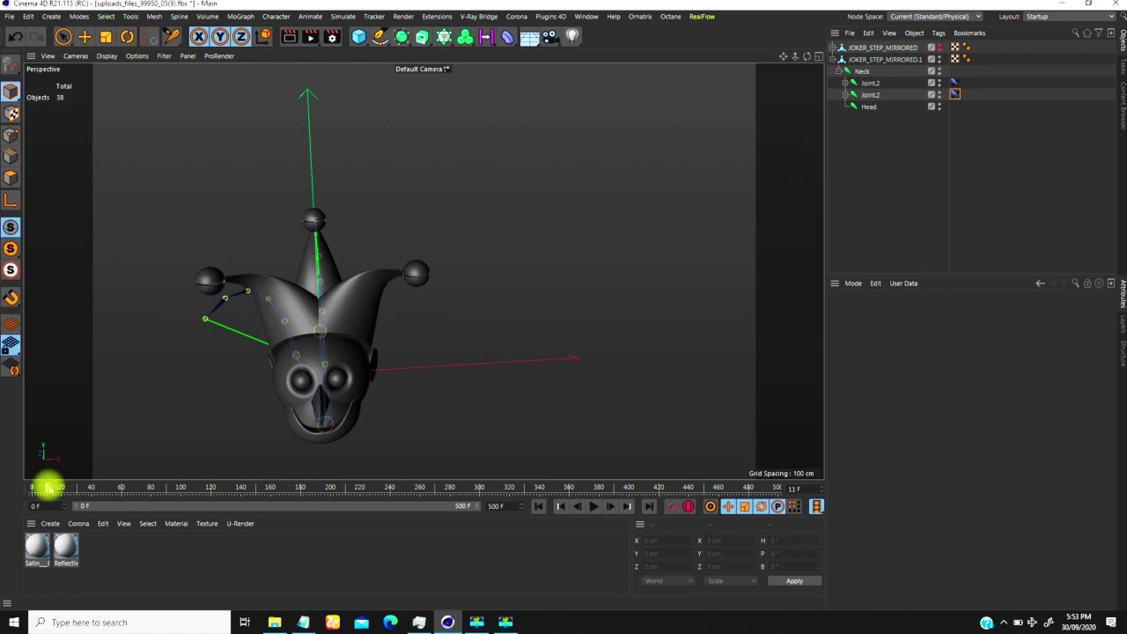
left_click(539, 506)
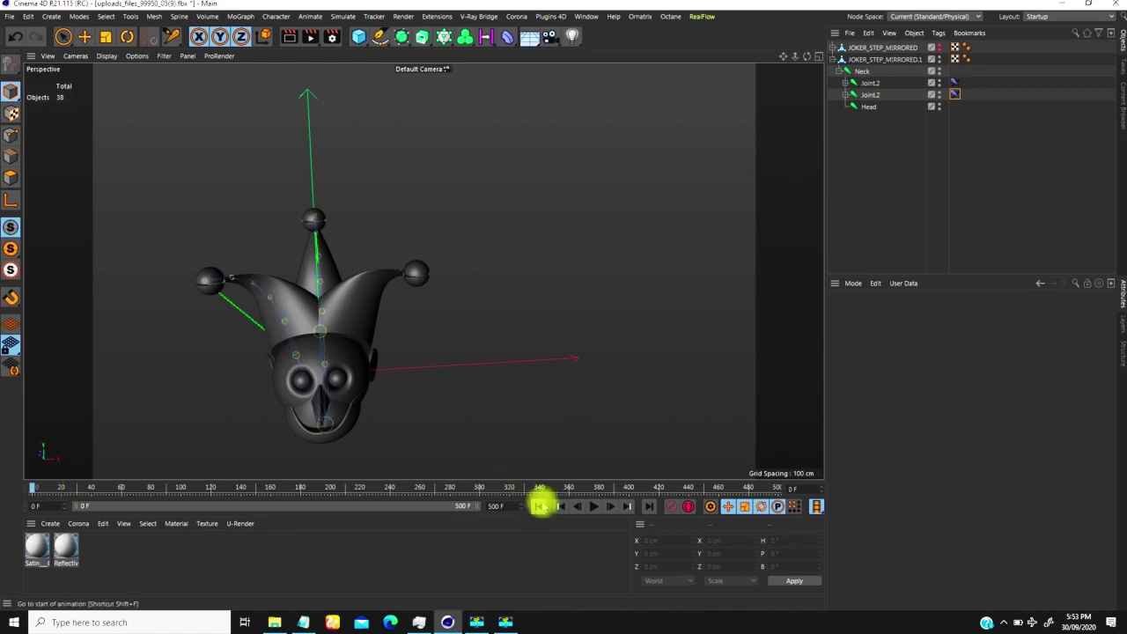
- Try to mirror the remaining side spike chain with the Mirror Tool using World origin and + To - mirroring
left_click(869, 89)
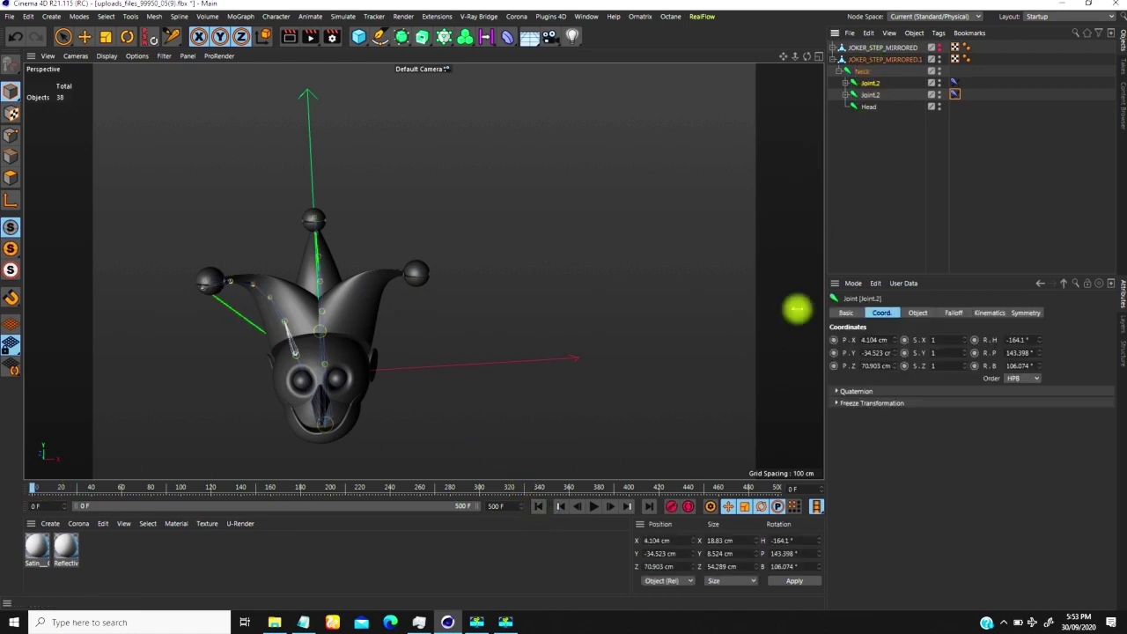
left_click(171, 37)
left_click(216, 118)
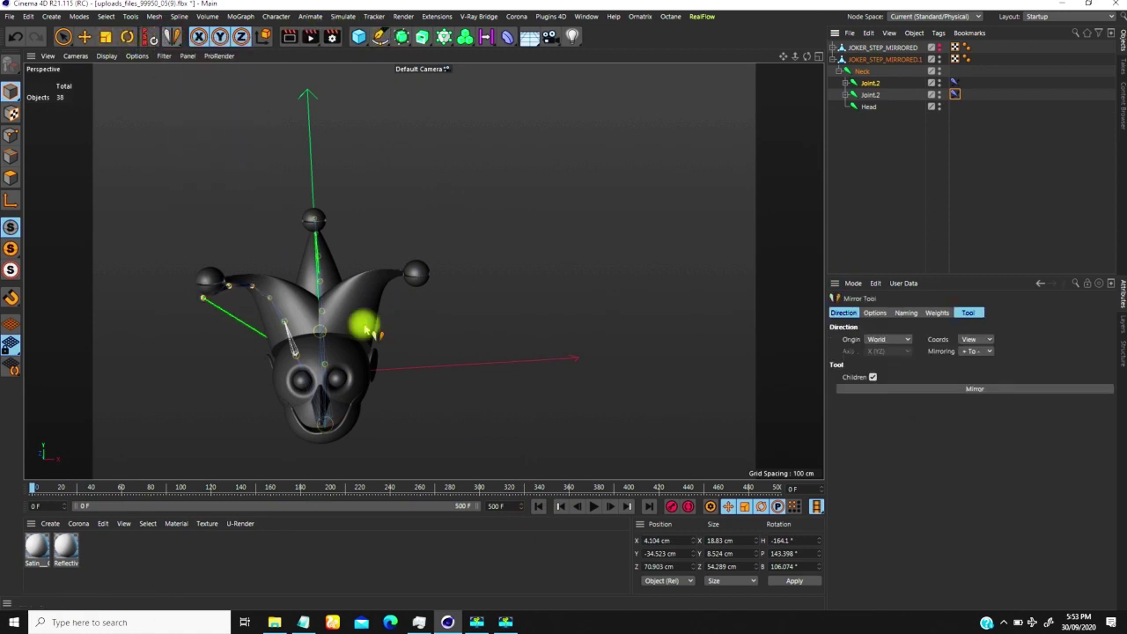
left_click(912, 389)
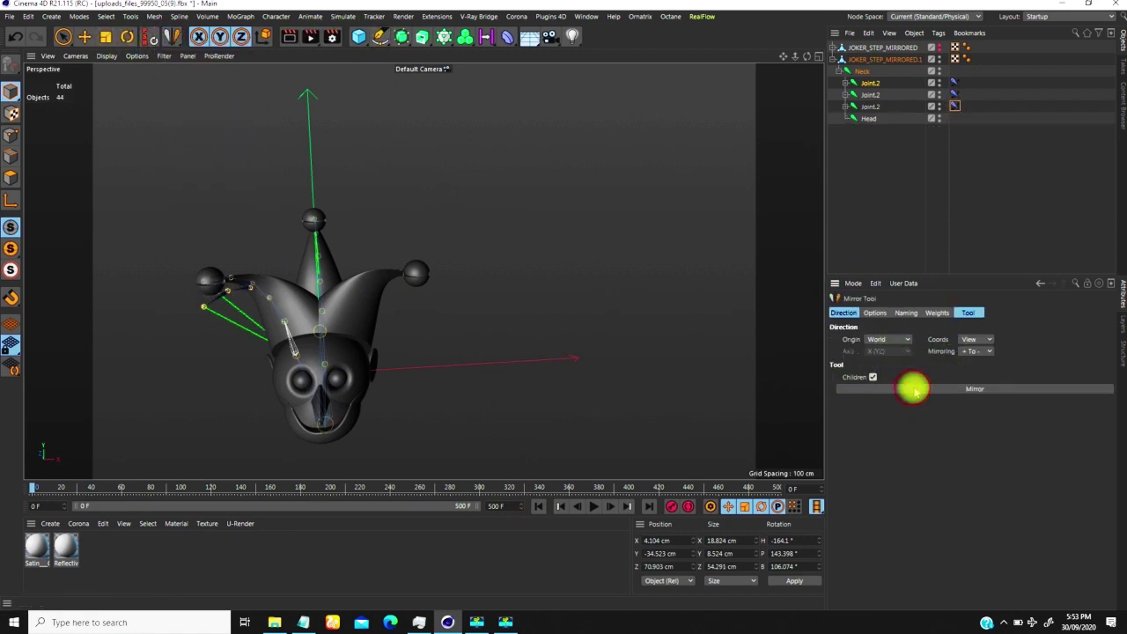
key("ctrl+z")
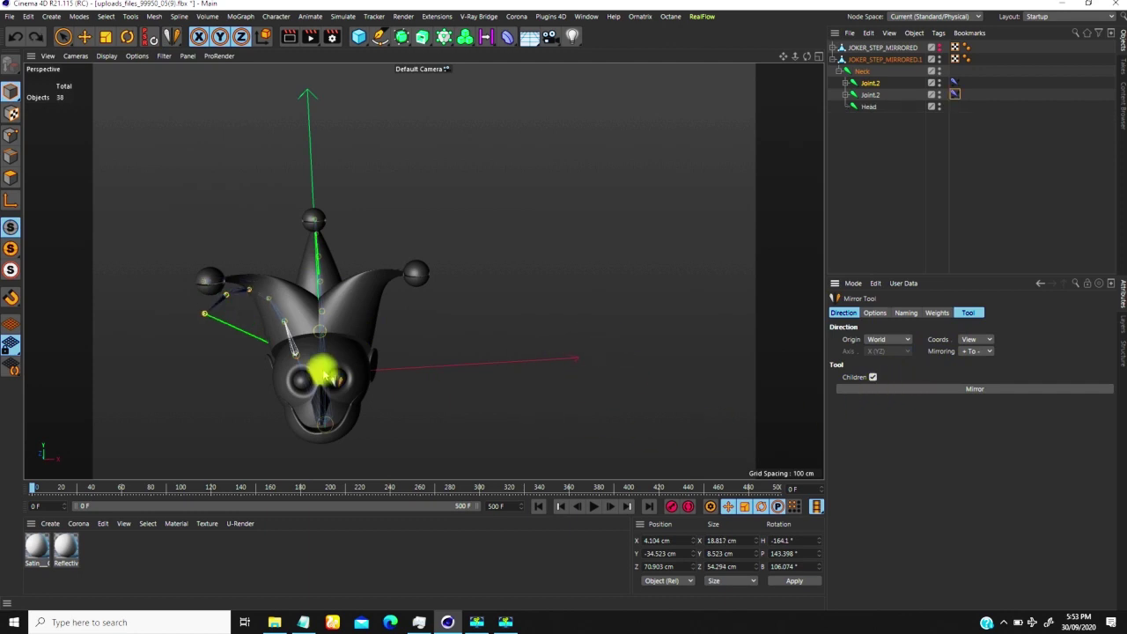
- With the timeline reset to frame 0, mirror the side spike chain onto the opposite spike using - To + mirroring
left_click_drag(35, 484, 51, 484)
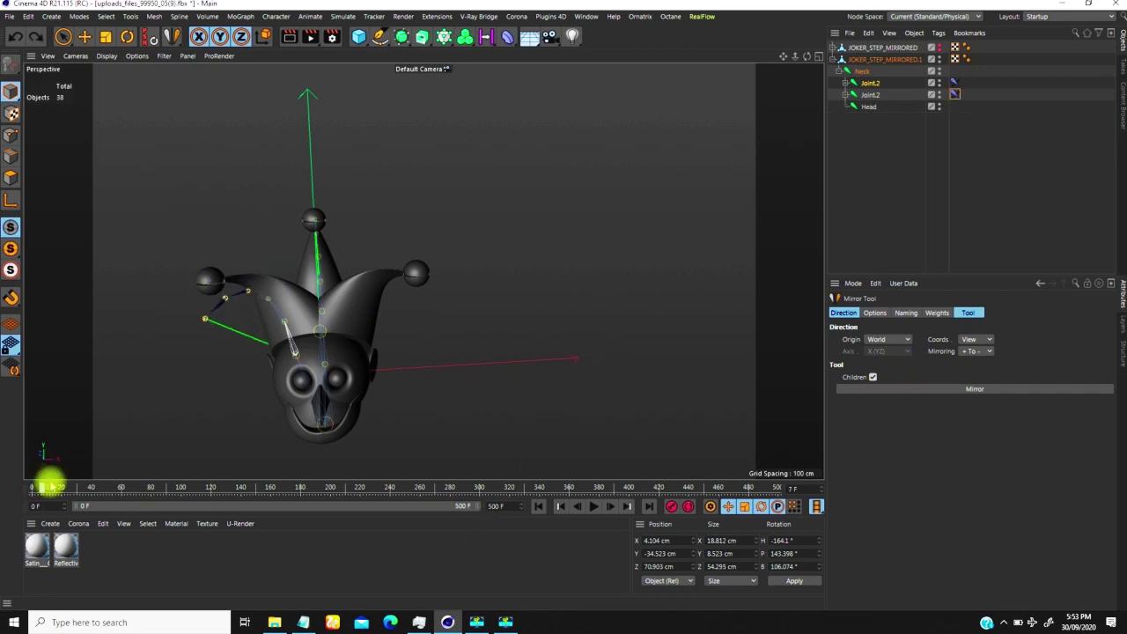
left_click(539, 507)
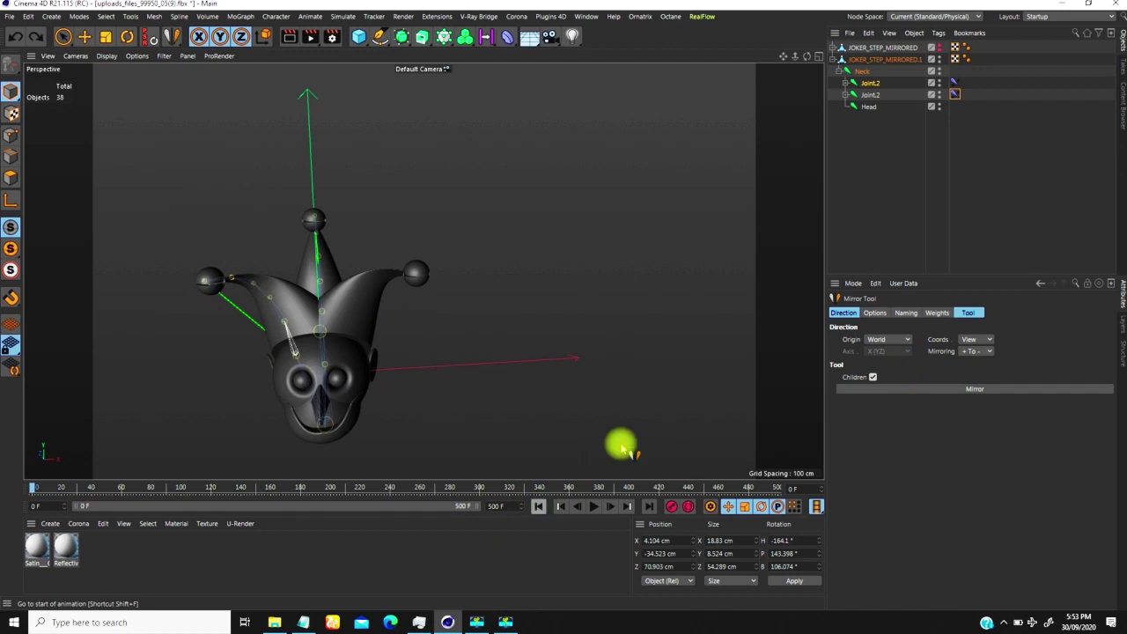
left_click(870, 82)
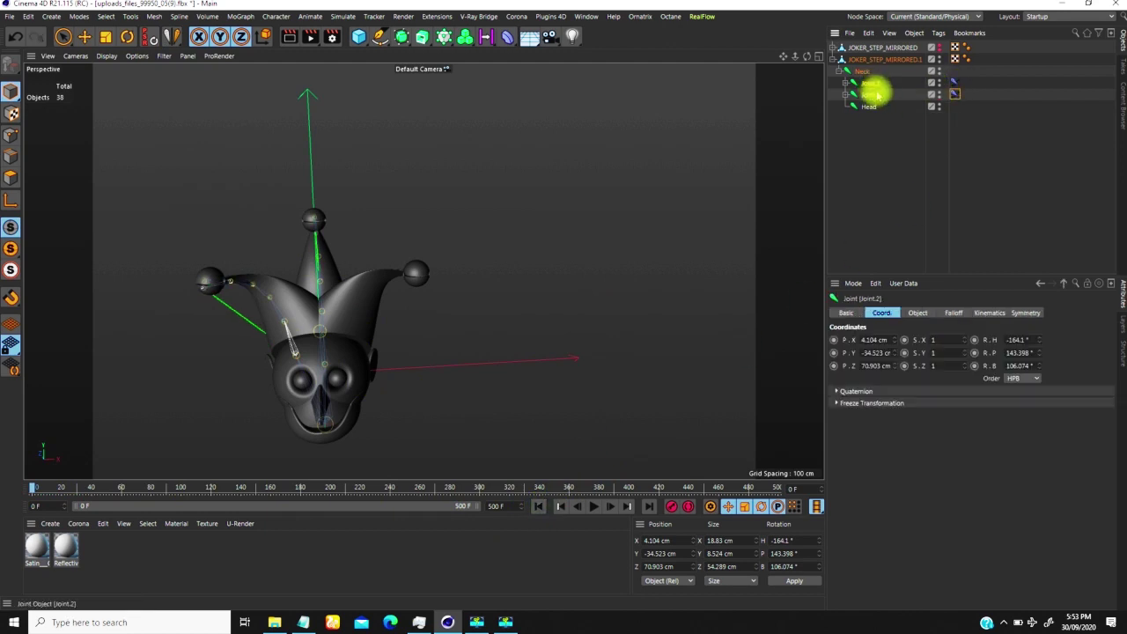
left_click(174, 36)
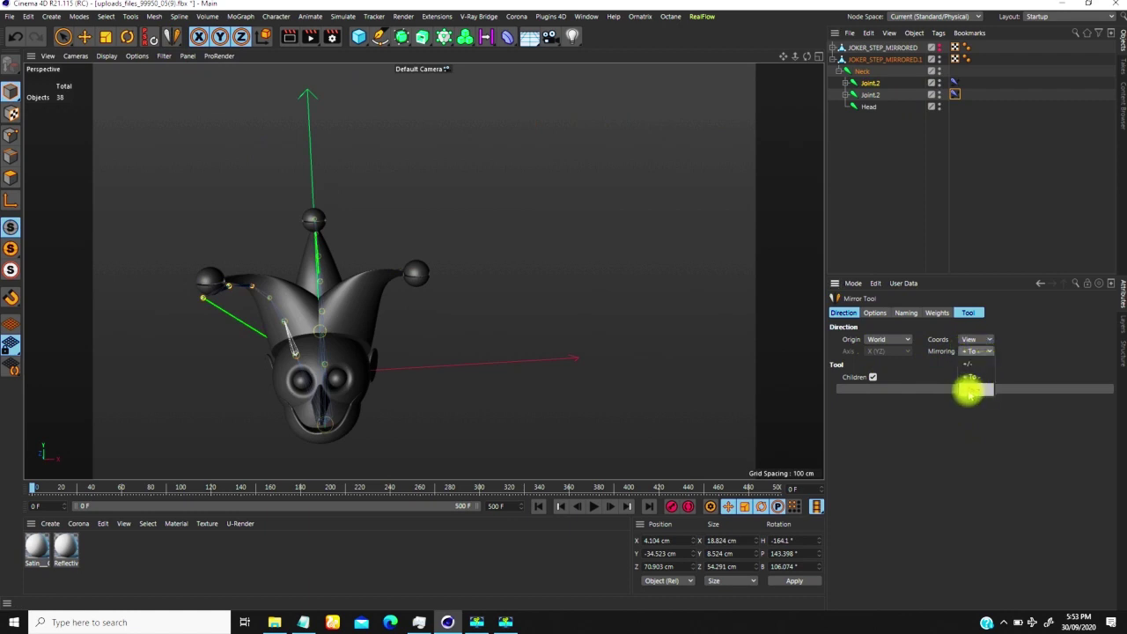
left_click(969, 390)
left_click(921, 389)
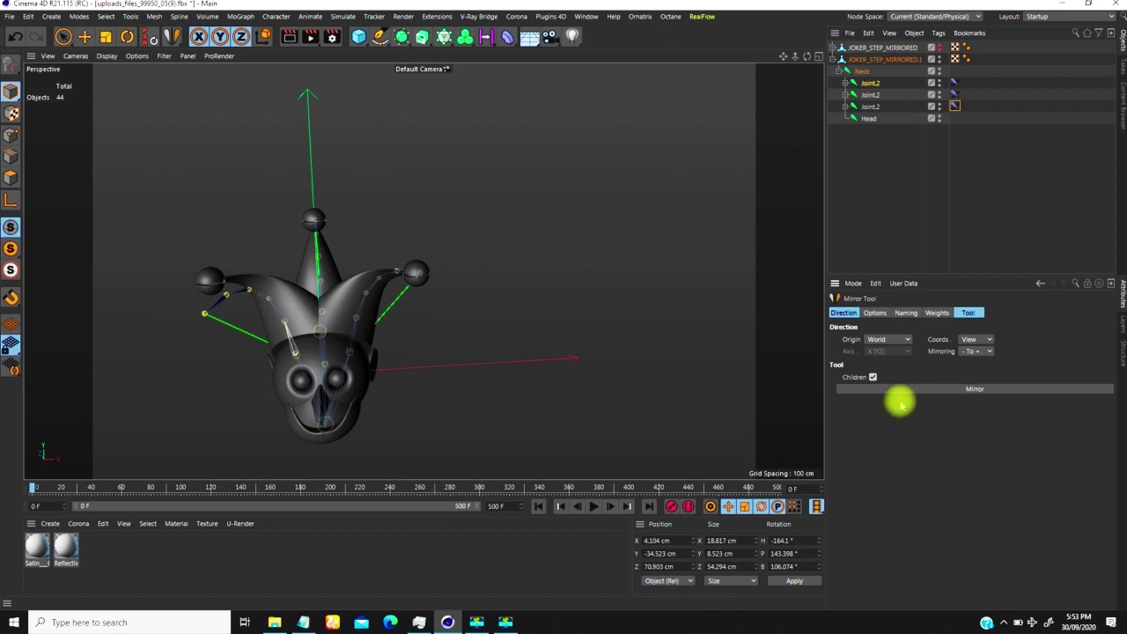
- Test the mirrored chain by scrubbing to frame 21 and back to 0, and review the IK tags' Dynamics settings
left_click_drag(339, 364, 378, 388, "alt")
left_click_drag(35, 488, 63, 488)
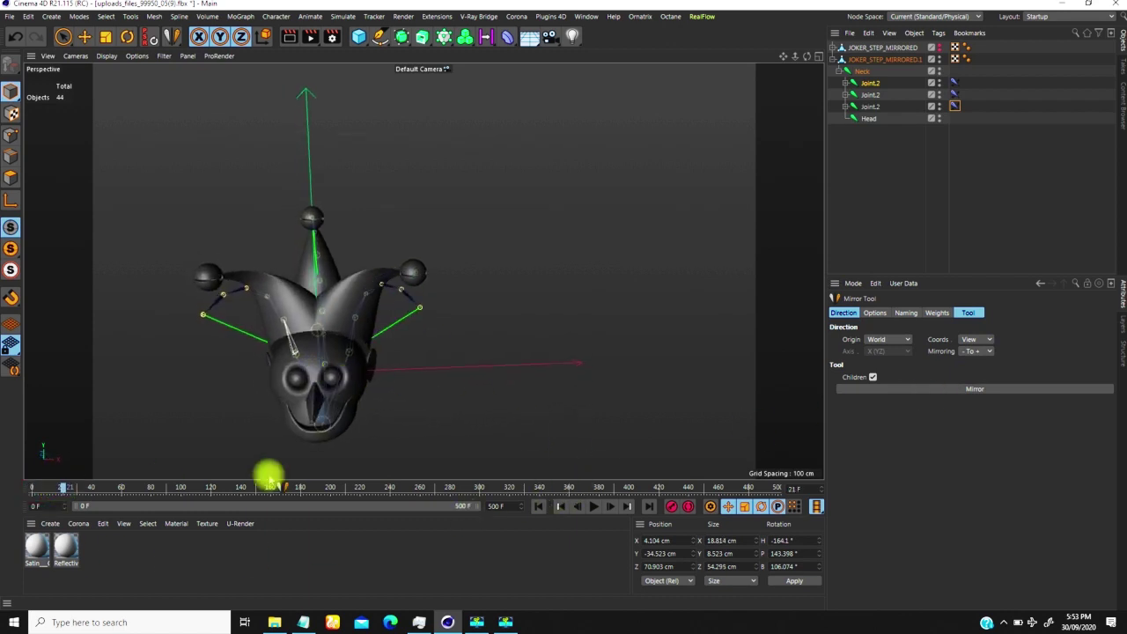
left_click(539, 506)
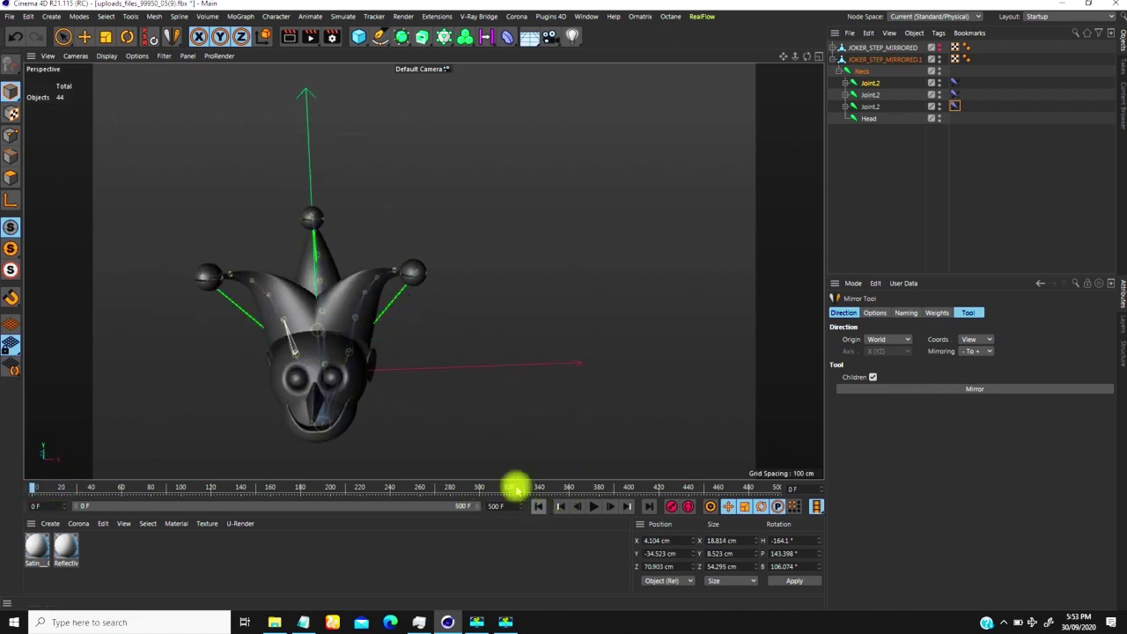
left_click(955, 106)
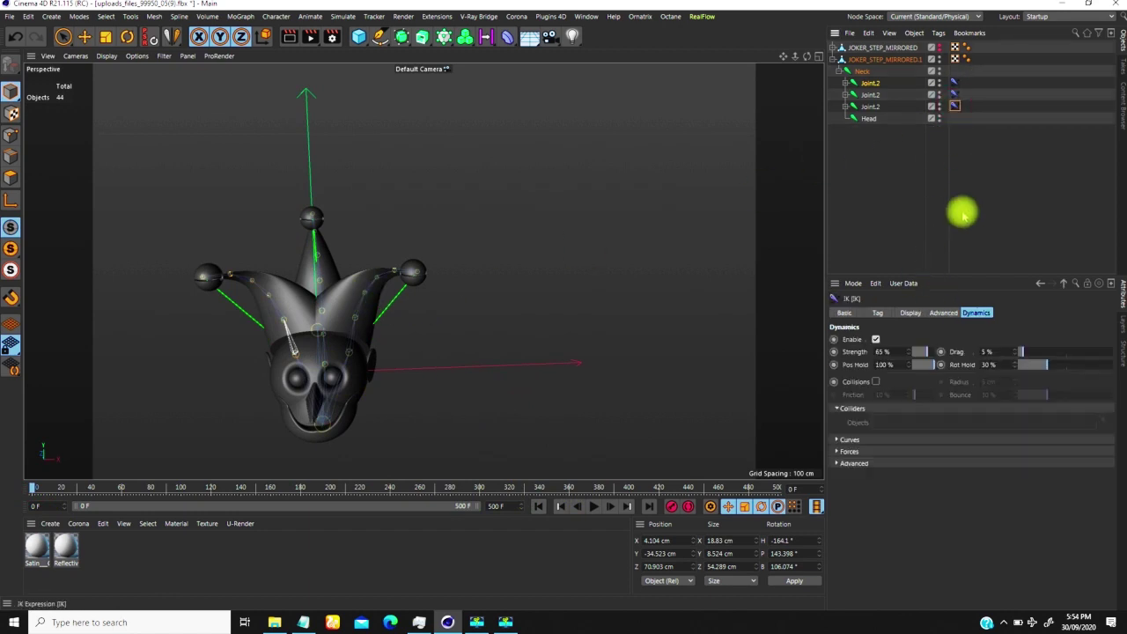
left_click(955, 95)
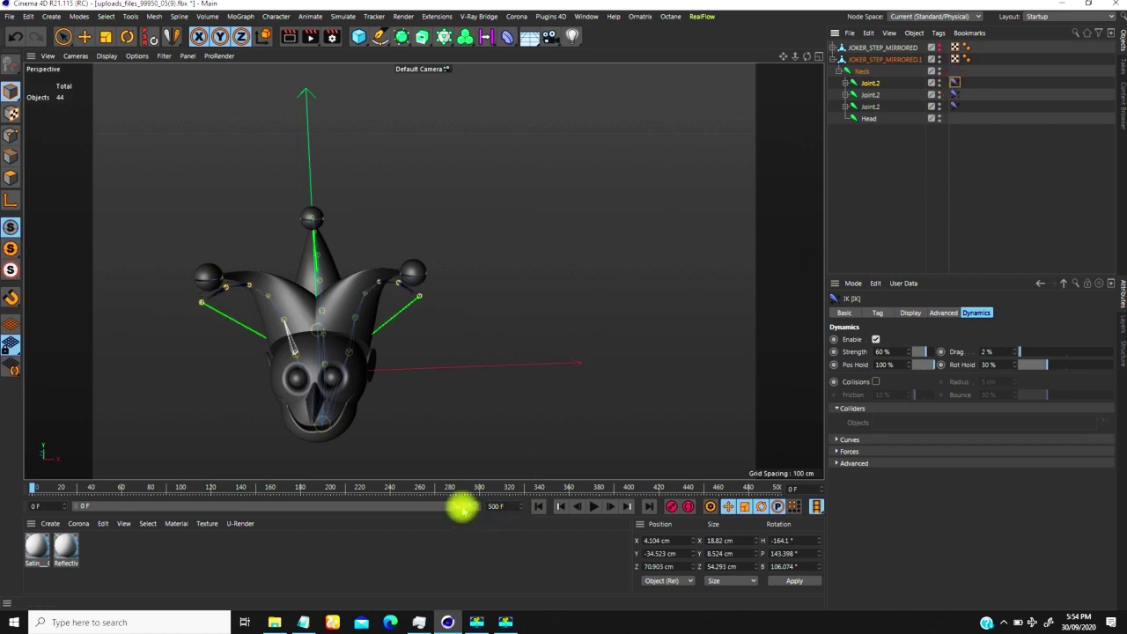
- Scrub the timeline to frame 13 to check the spike chains' dynamics, and return it to frame 0
scroll(299, 323, "up", 5)
scroll(325, 314, "down", 3)
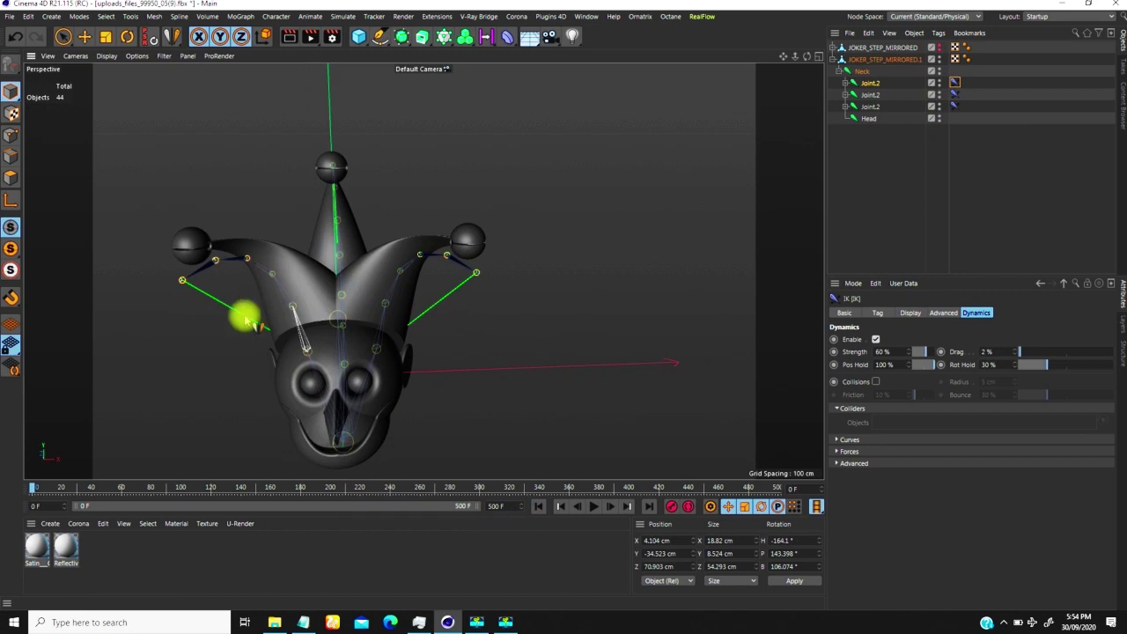
left_click(84, 37)
left_click_drag(34, 488, 51, 487)
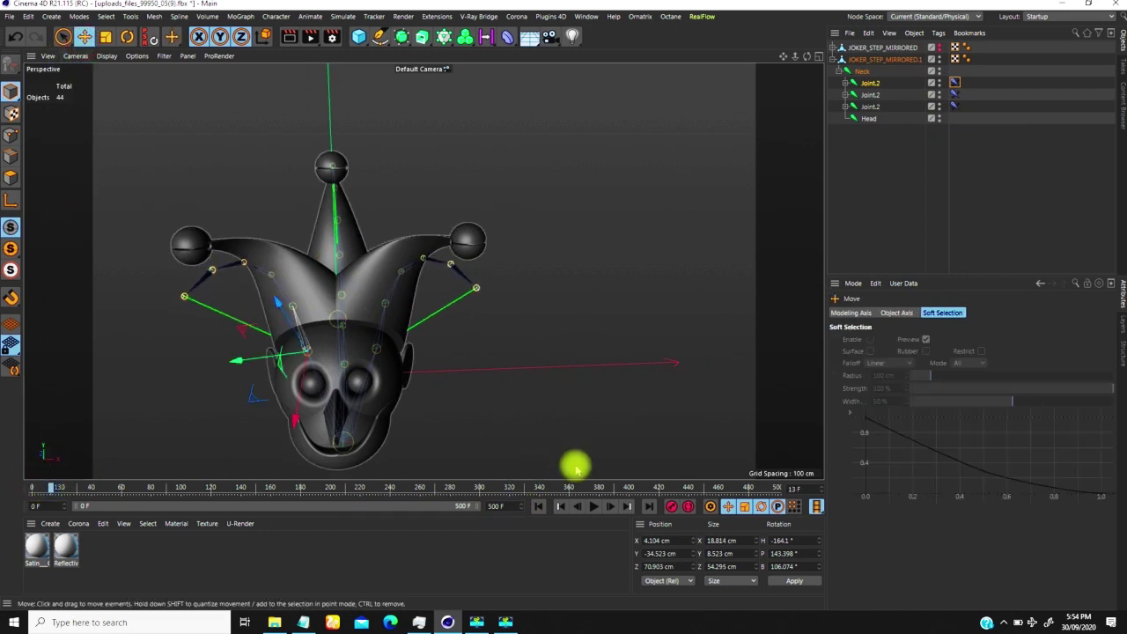
left_click(538, 506)
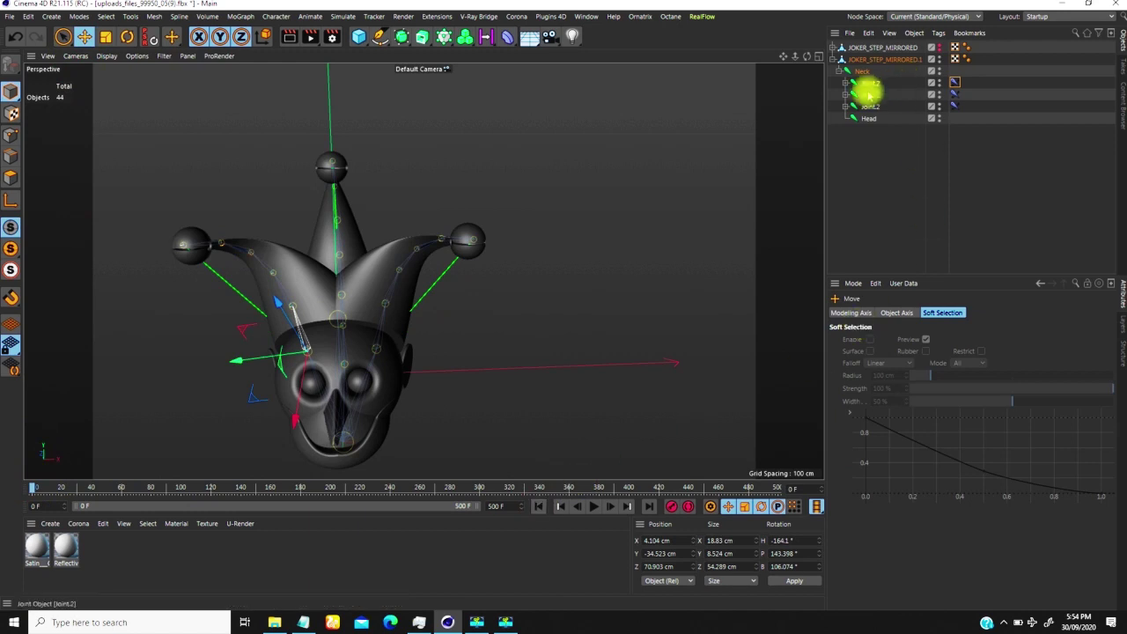
- Bind the JOKER_STEP_MIRRORED.1 mesh to the complete Neck joint hierarchy
middle_click(863, 72)
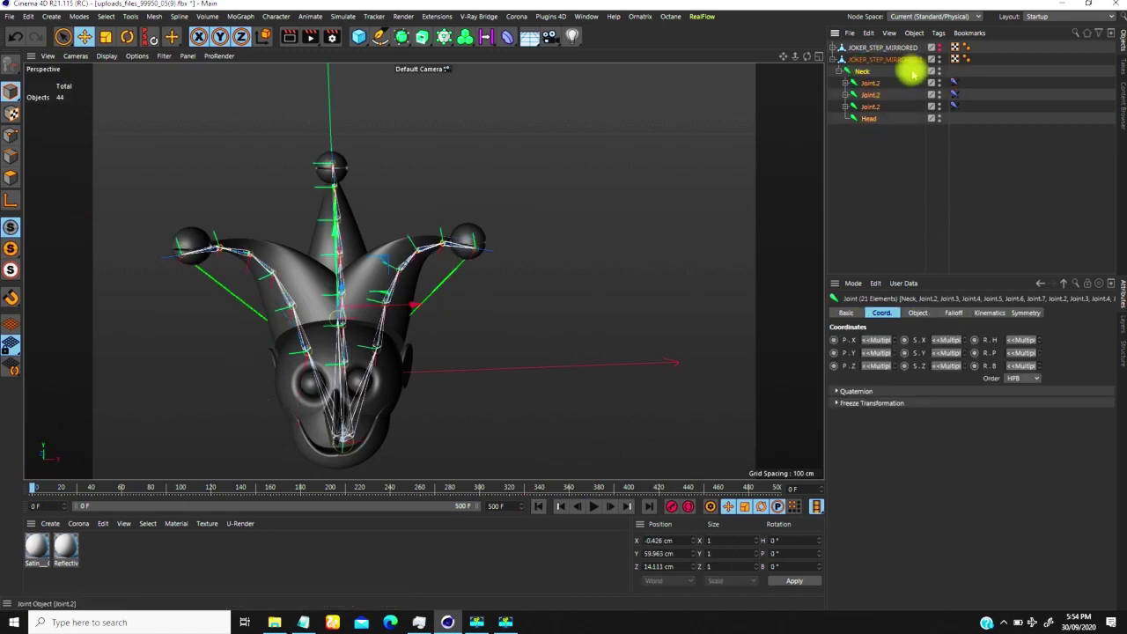
left_click(866, 60, "ctrl")
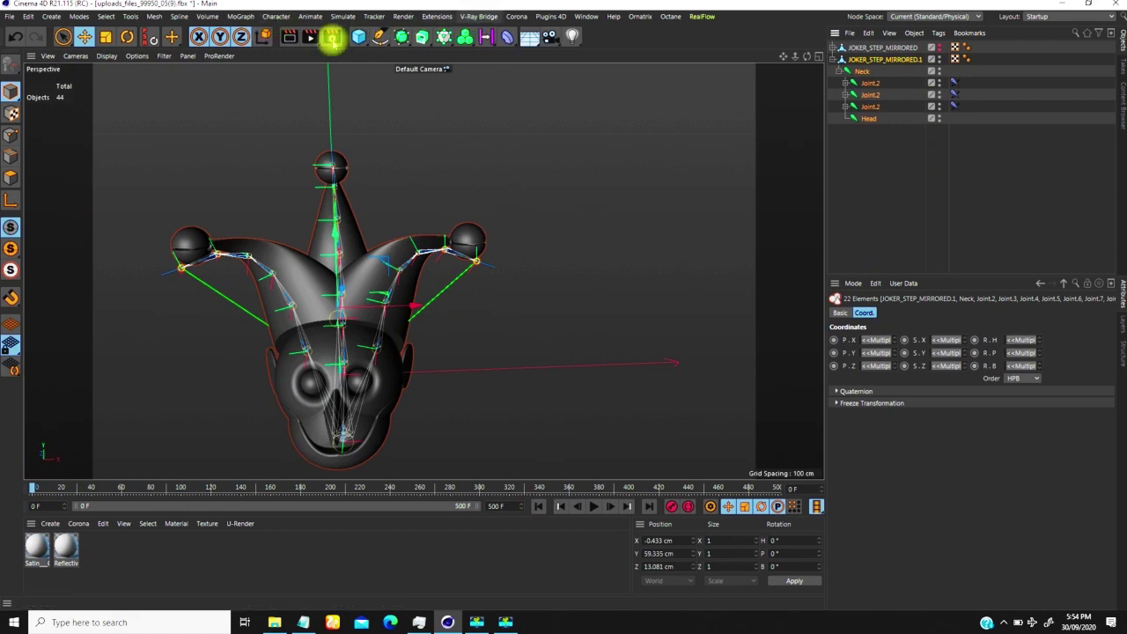
left_click(276, 17)
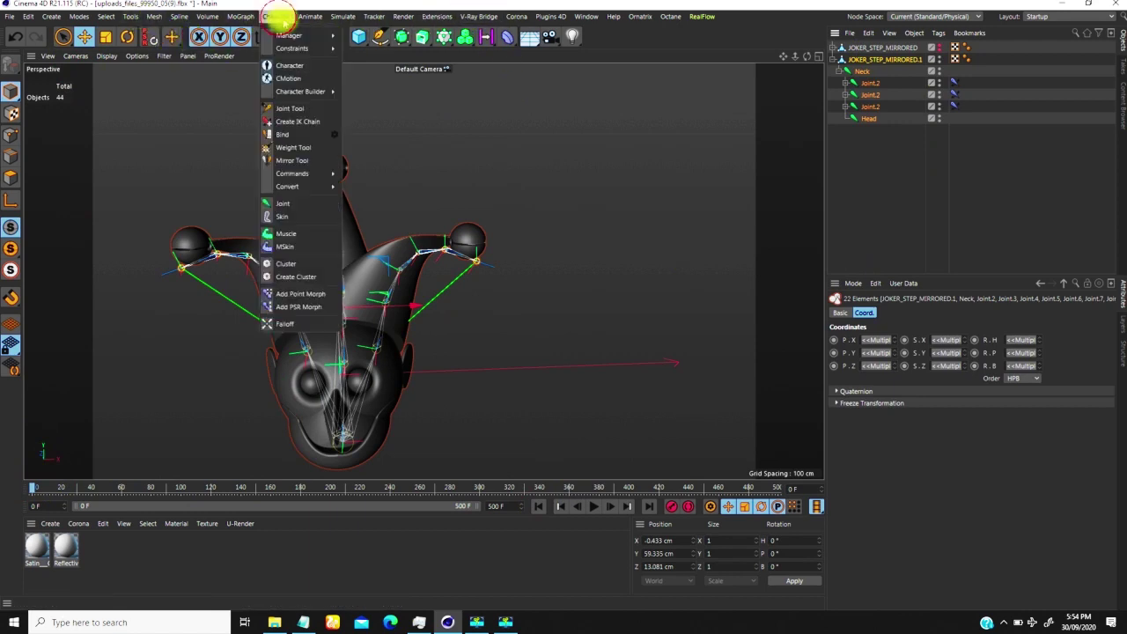
left_click(298, 135)
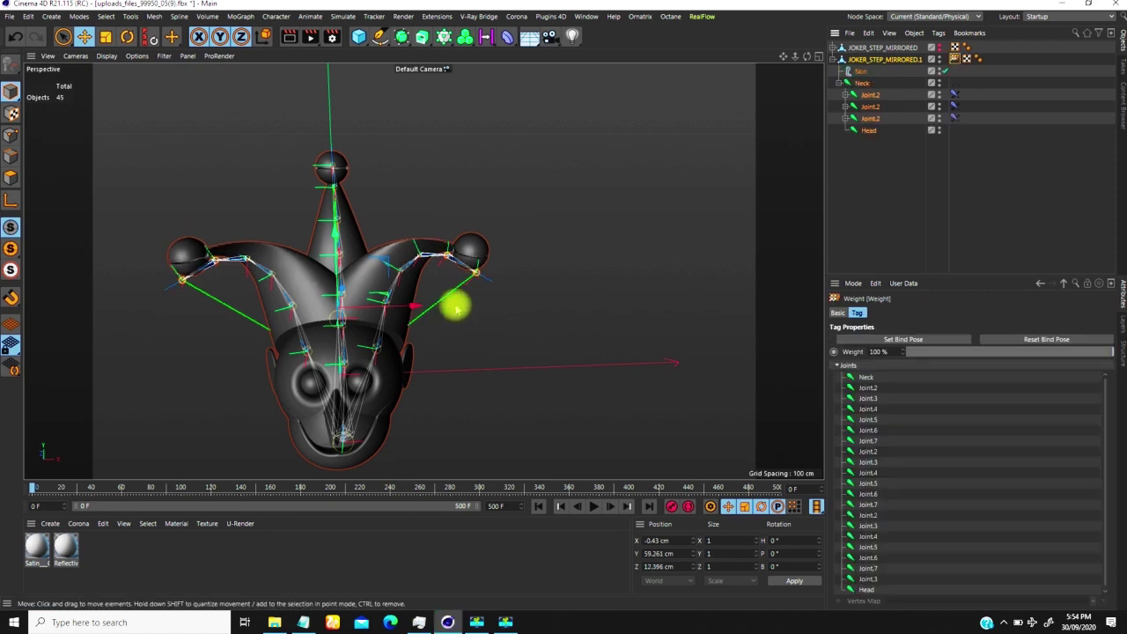
- Start playback and move the Neck joint to about Z -43 cm to test the spikes on the bound mesh
left_click_drag(416, 351, 755, 234, "alt")
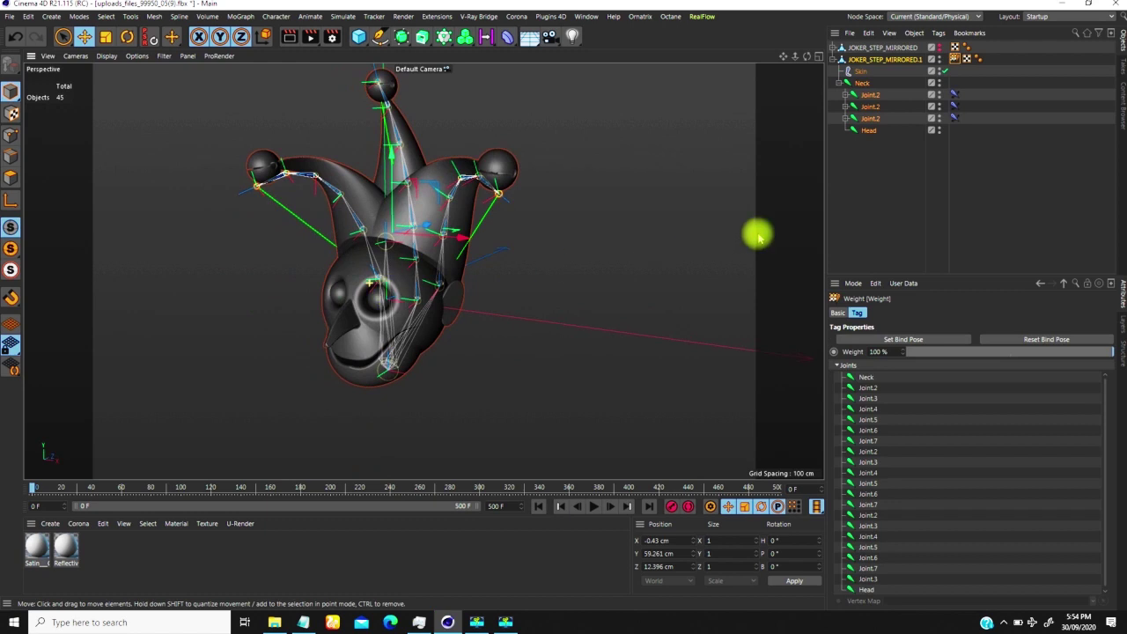
left_click(716, 304)
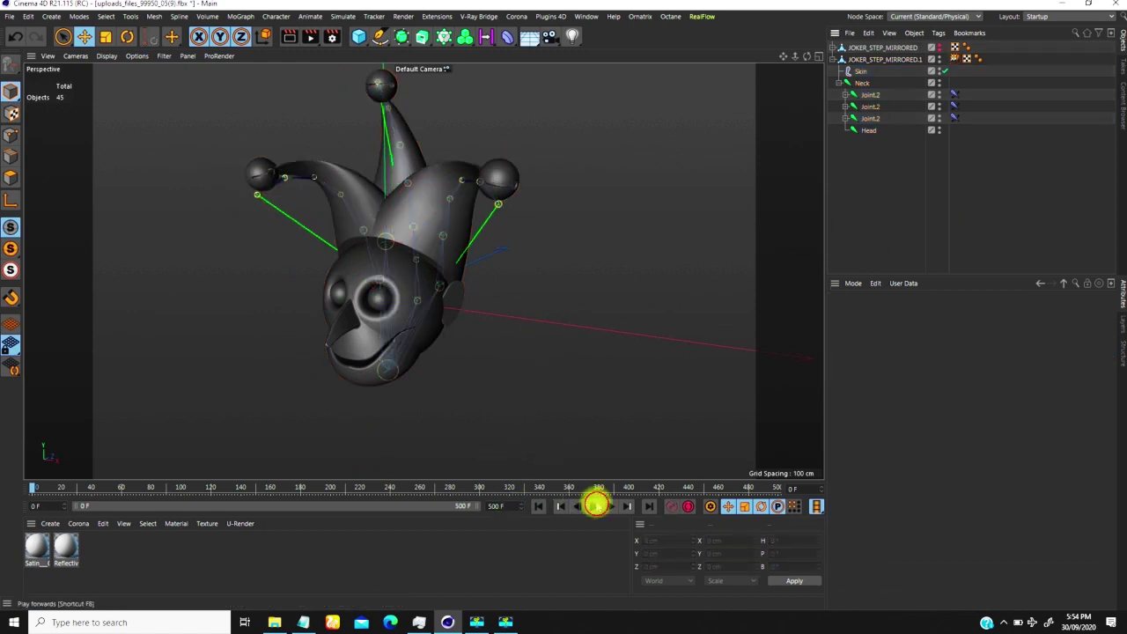
left_click(593, 506)
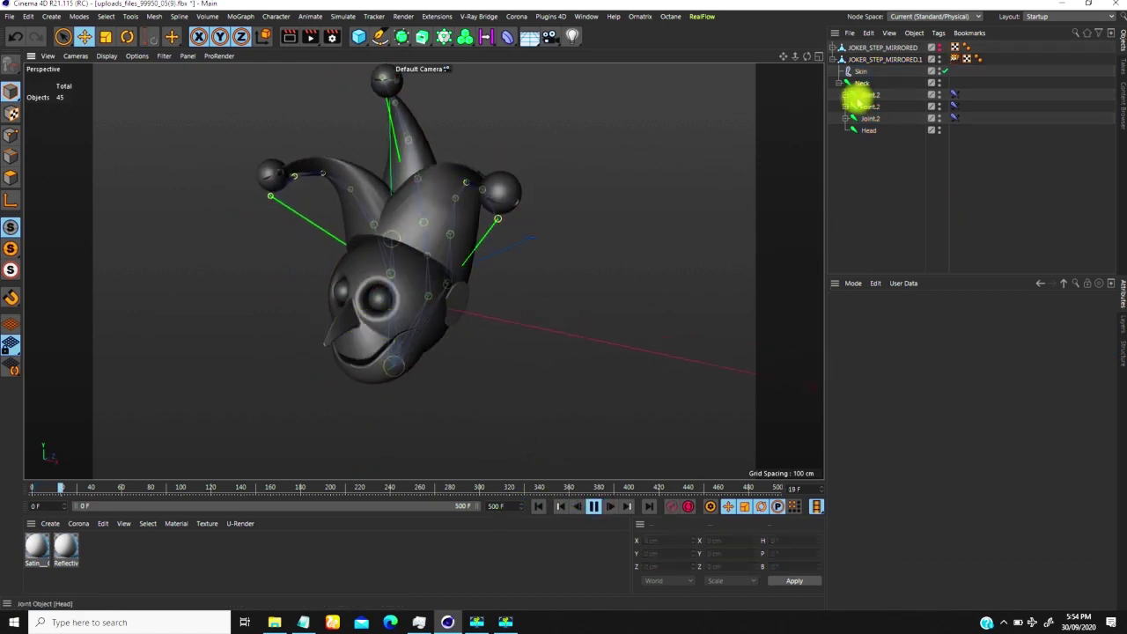
left_click(621, 355)
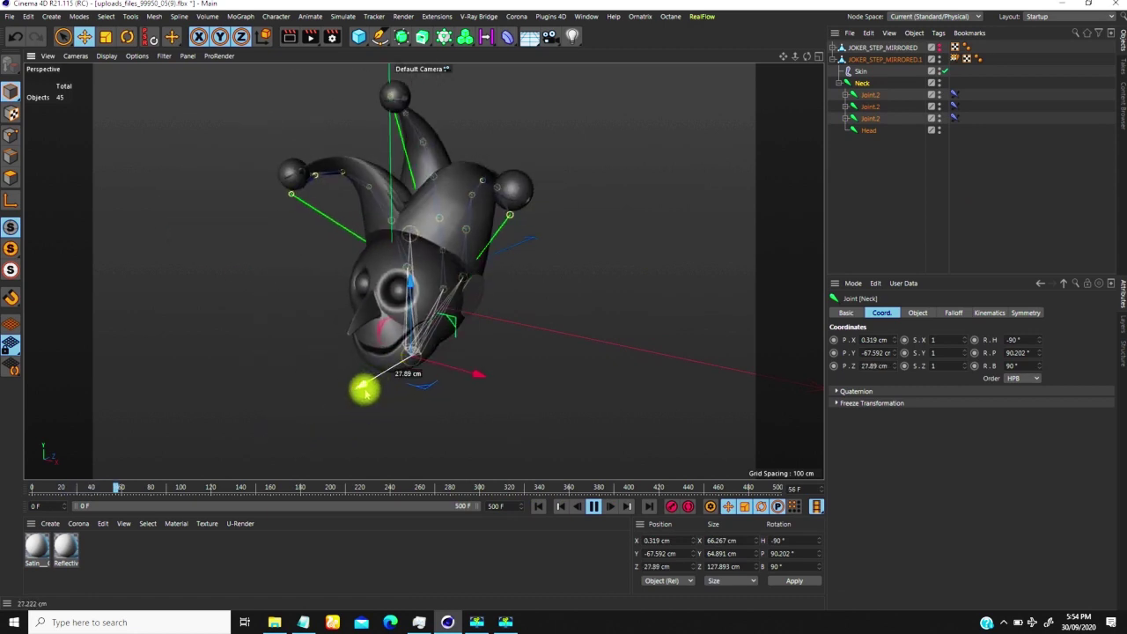
left_click_drag(327, 396, 455, 368)
- Rotate the Neck joint back and forth in several directions during playback to swing the hat spikes
key("r")
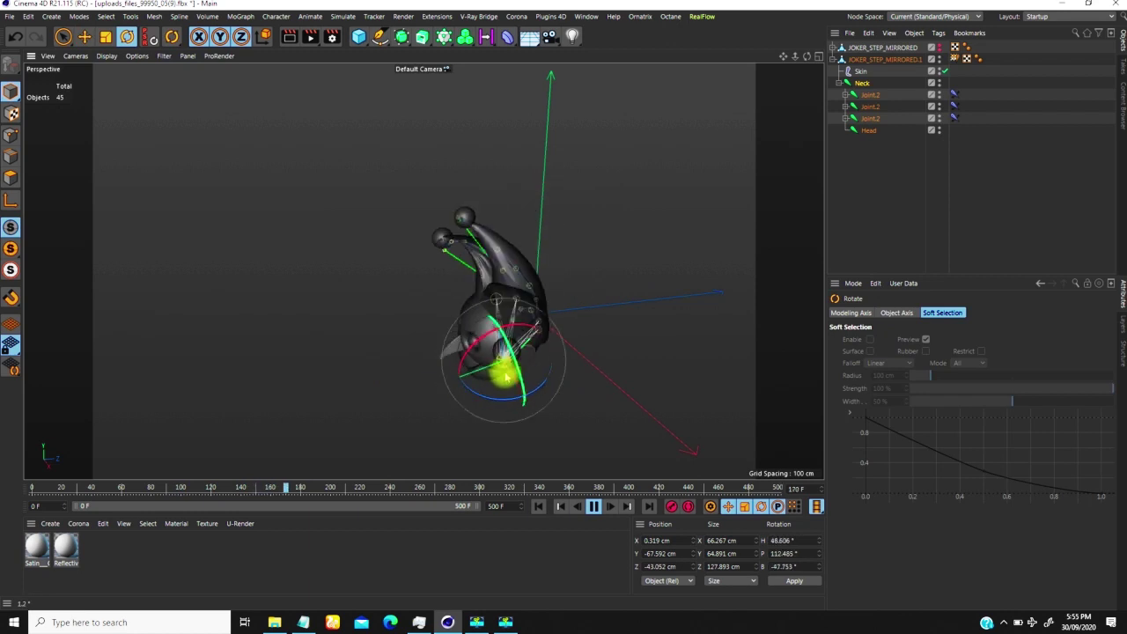
left_click_drag(448, 406, 477, 377)
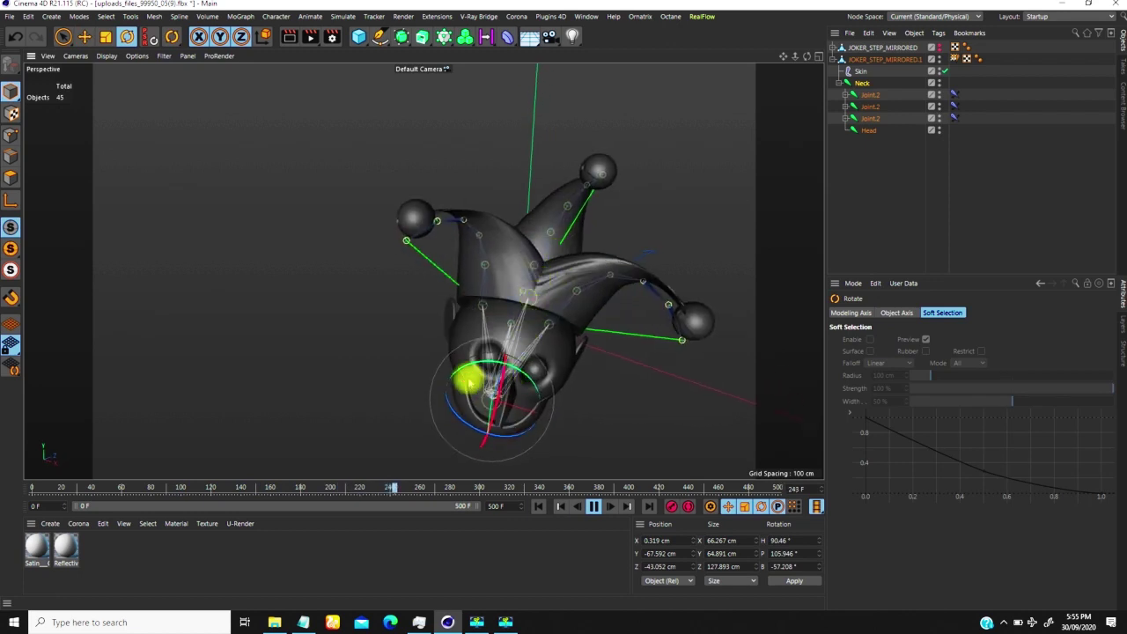
mouse_move(469, 380)
left_mouse_down()
mouse_move(451, 376)
mouse_move(471, 381)
left_mouse_up()
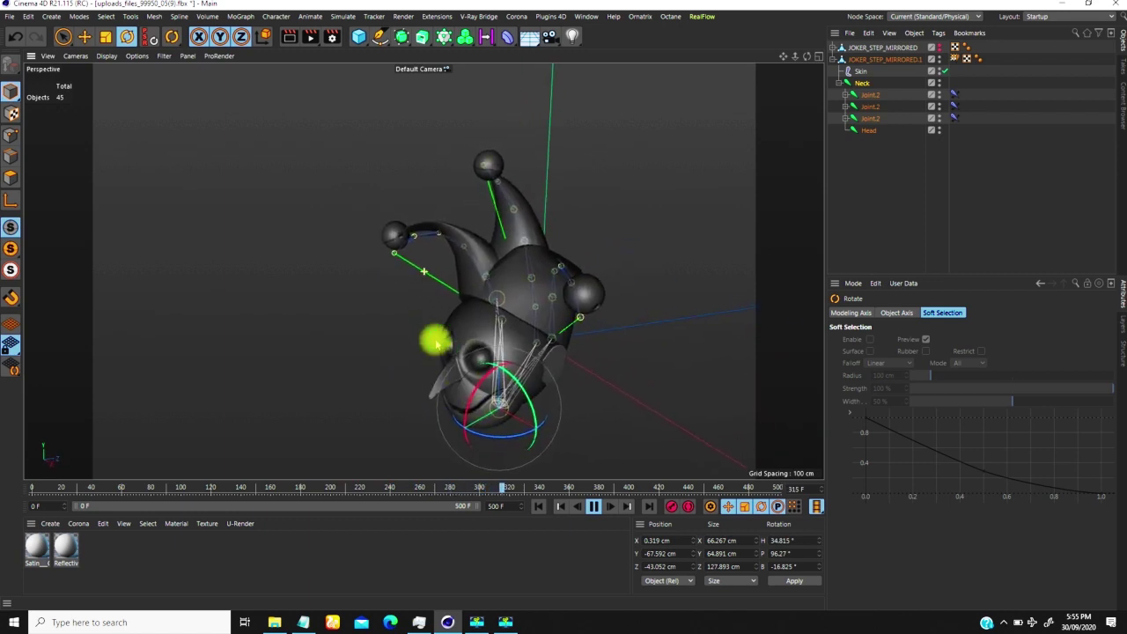
left_click_drag(541, 403, 653, 239)
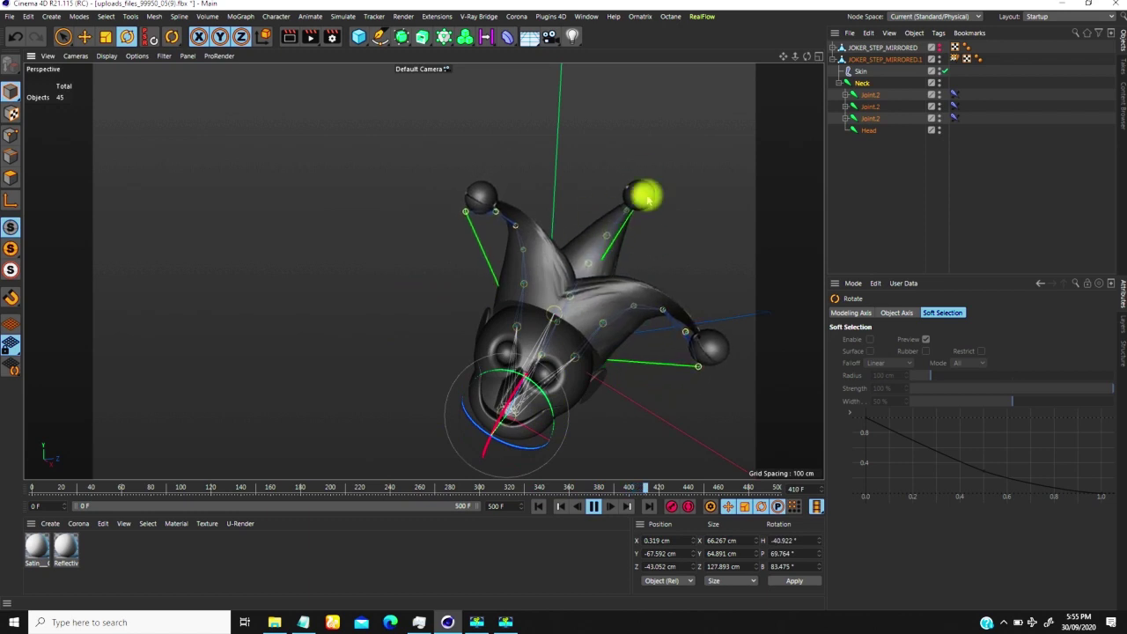
mouse_move(497, 397)
left_mouse_down()
mouse_move(440, 390)
mouse_move(485, 461)
mouse_move(478, 390)
mouse_move(506, 382)
left_mouse_up()
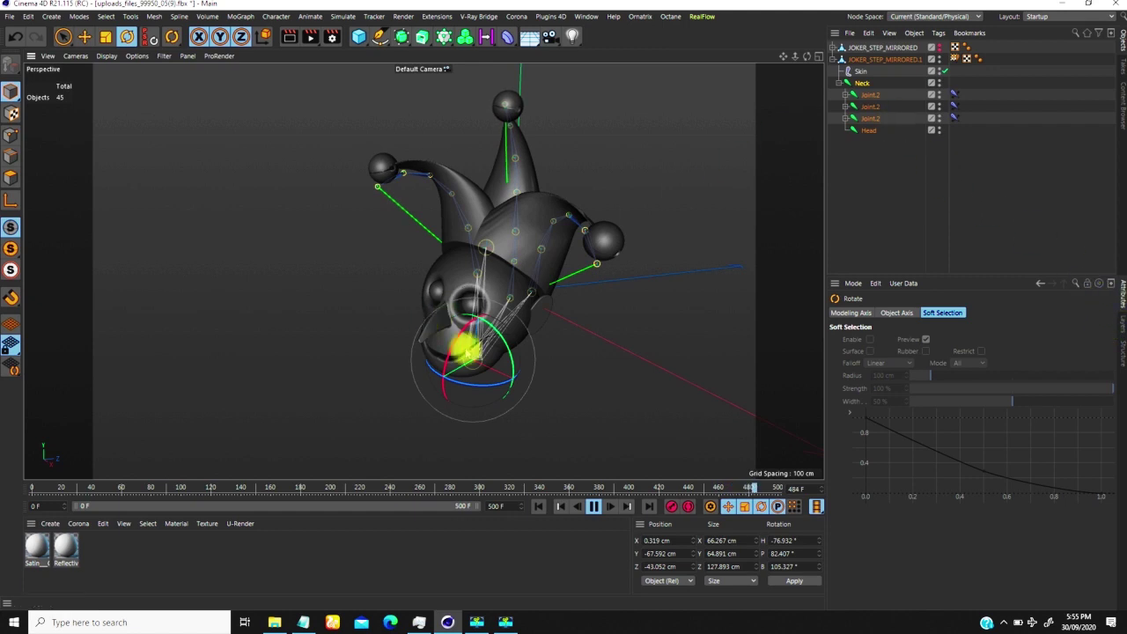
- Hide the joints in the viewport display and open the third spike chain's IK dynamics settings
left_click(164, 56)
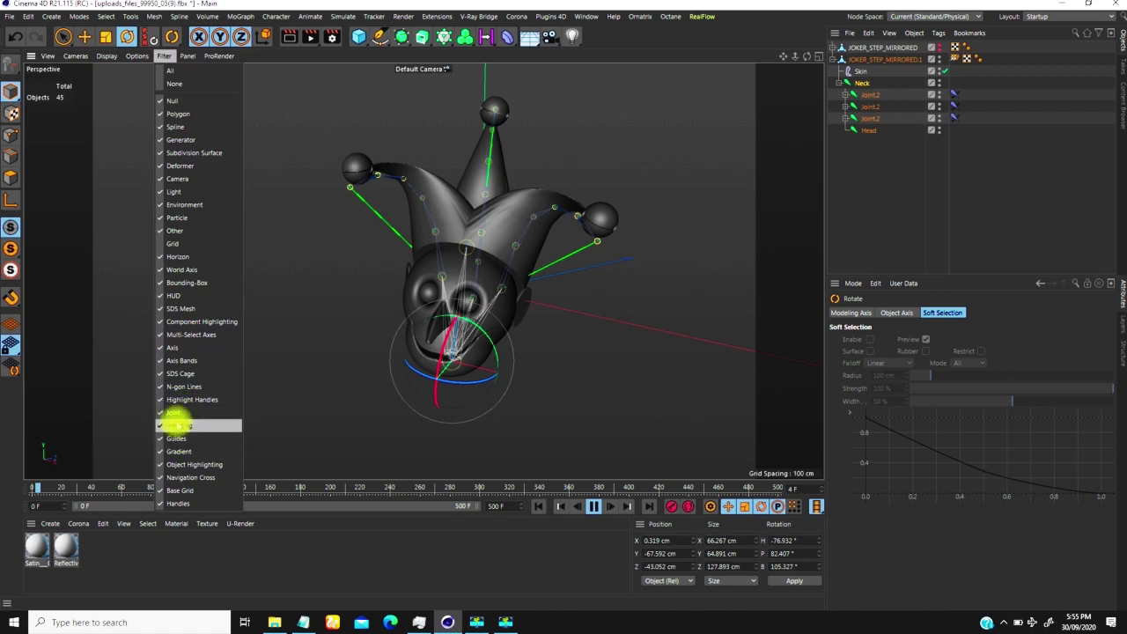
left_click(176, 412)
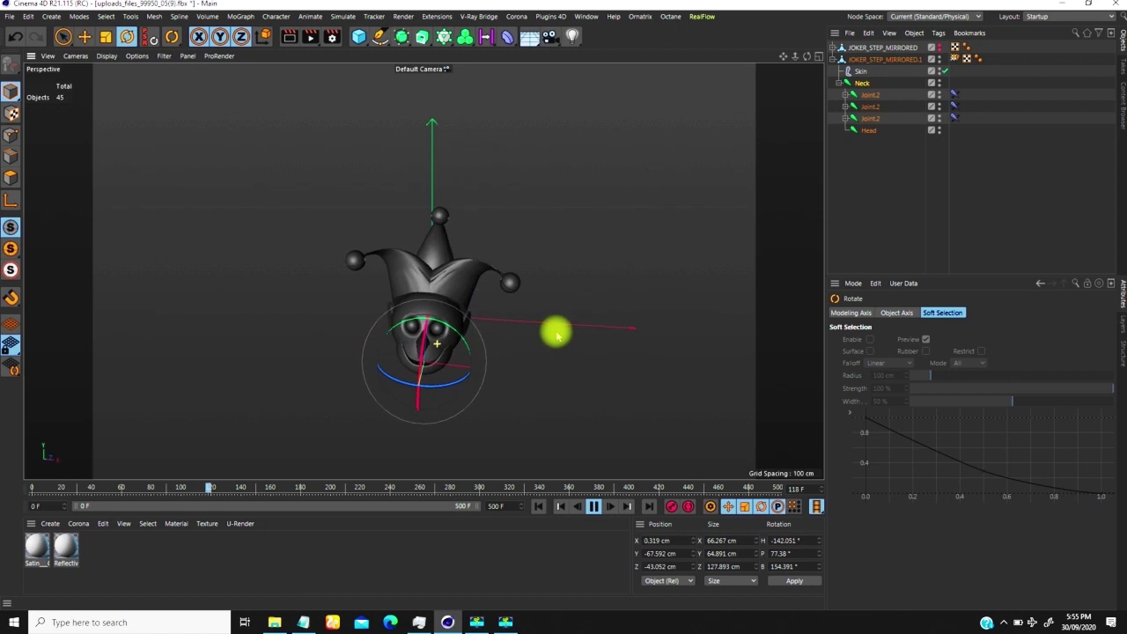
left_click(955, 117)
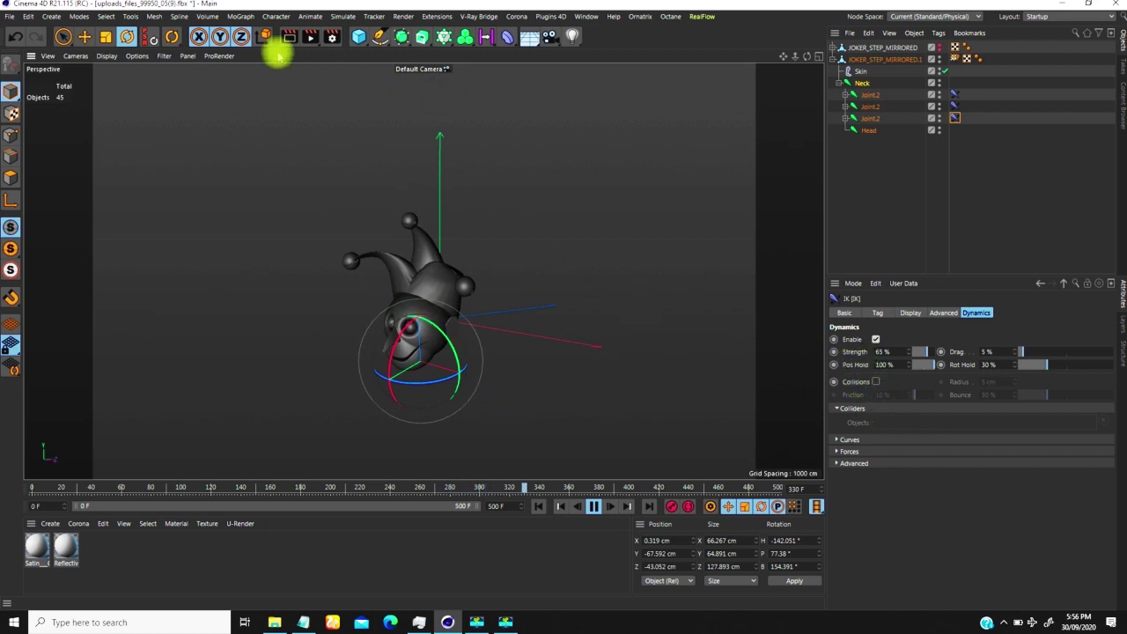
- Add a sphere and move it behind the hat to about X 14, Y 110, Z 98 cm
left_click(358, 37)
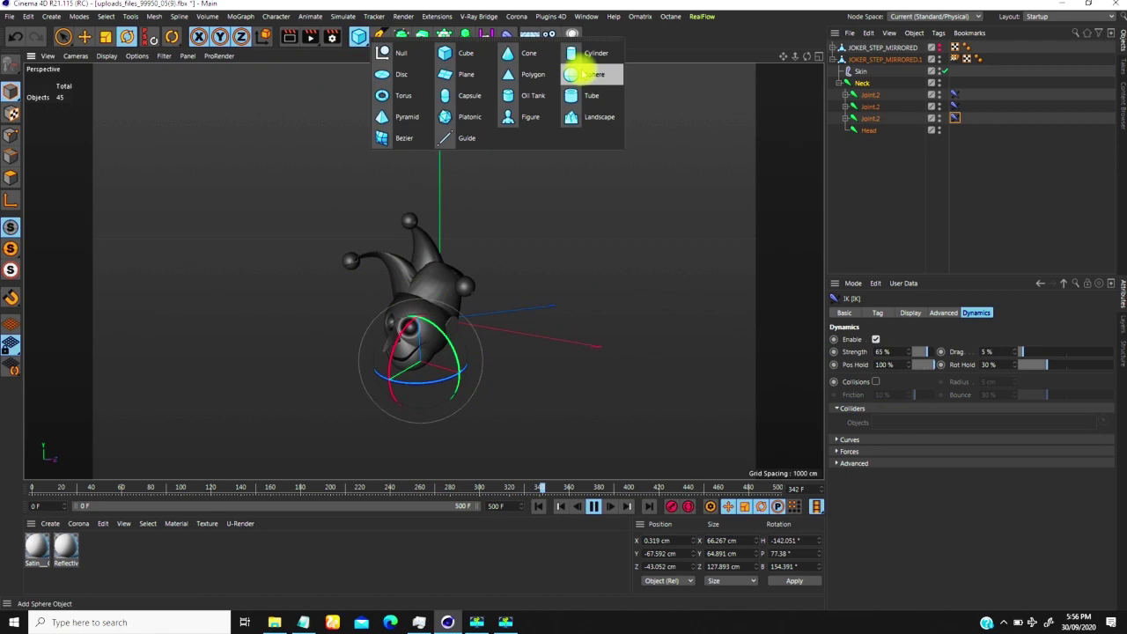
left_click(572, 74)
left_click_drag(480, 331, 467, 325)
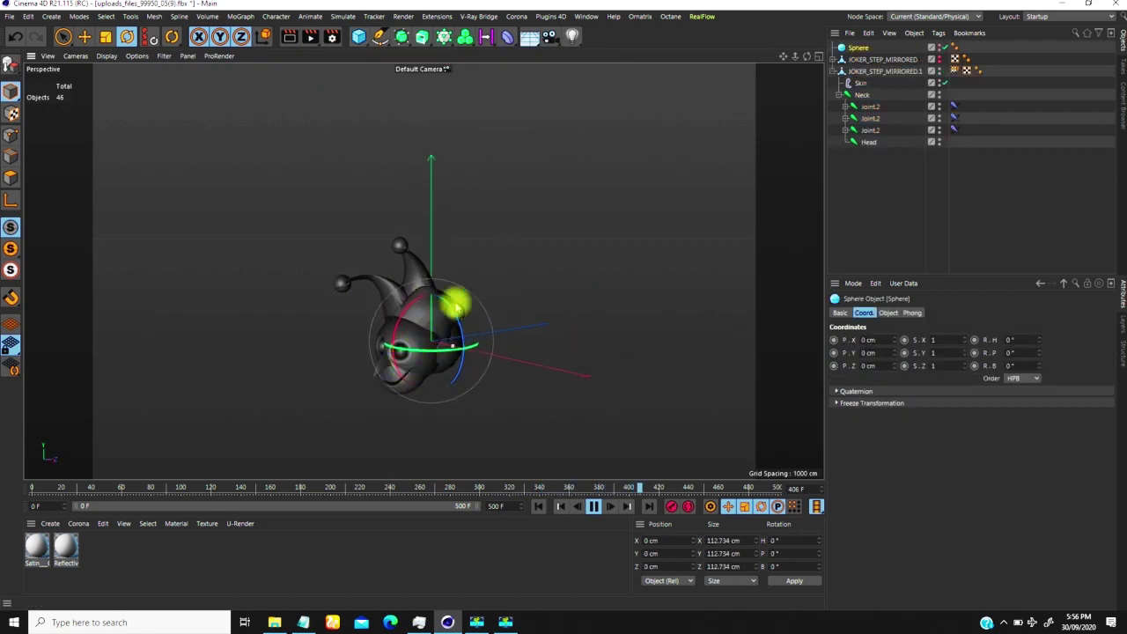
key("e")
left_click_drag(429, 235, 423, 203)
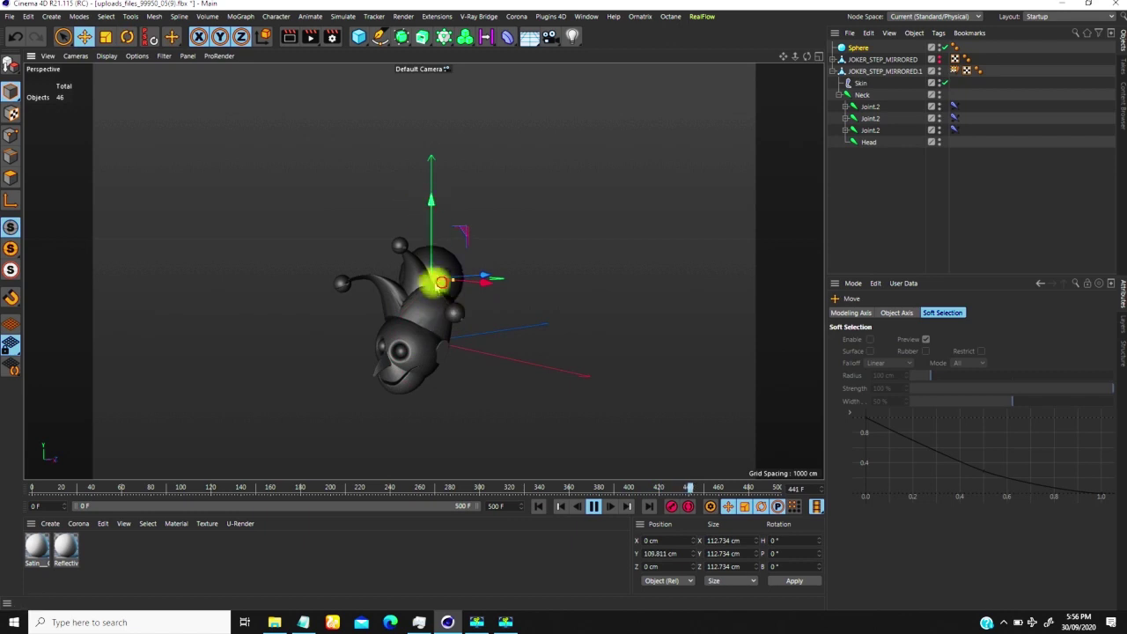
left_click_drag(433, 281, 339, 360, "alt")
left_click_drag(503, 294, 538, 305)
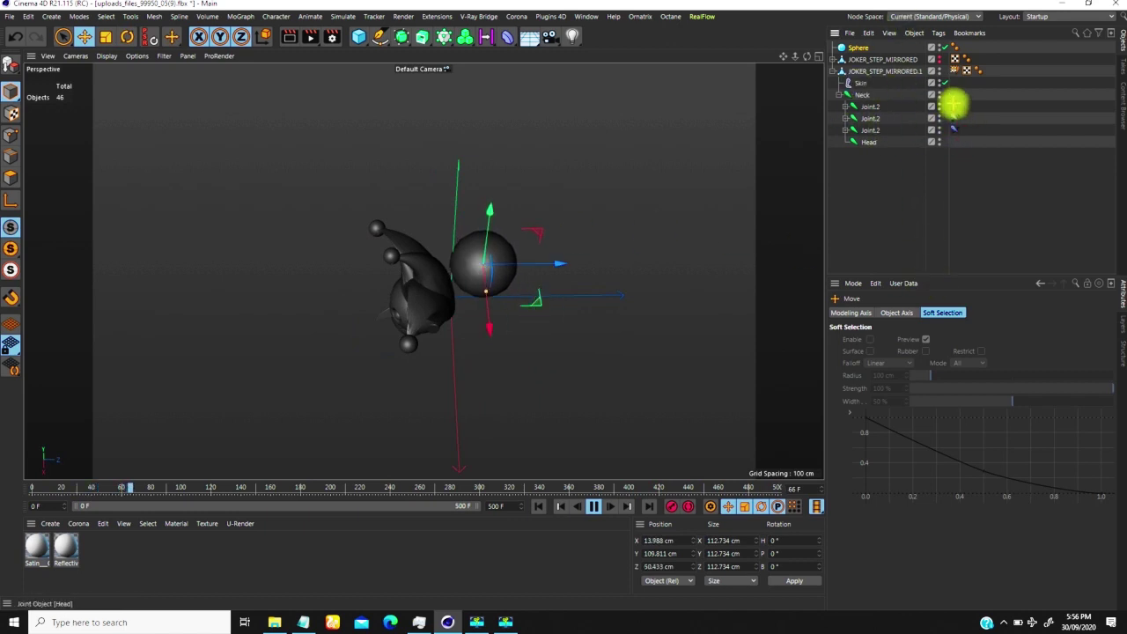
- Enable Collisions on all three spike IK tags together and assign the Sphere as their collider object
left_click_drag(954, 103, 953, 102)
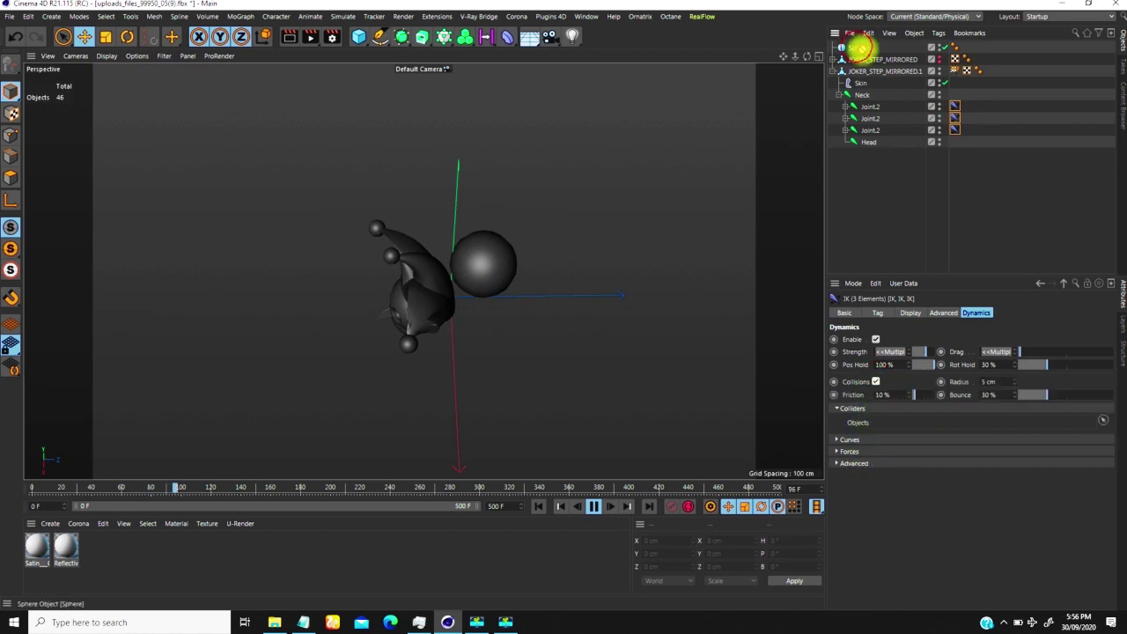
left_click_drag(859, 46, 925, 359)
left_click_drag(895, 426, 895, 424)
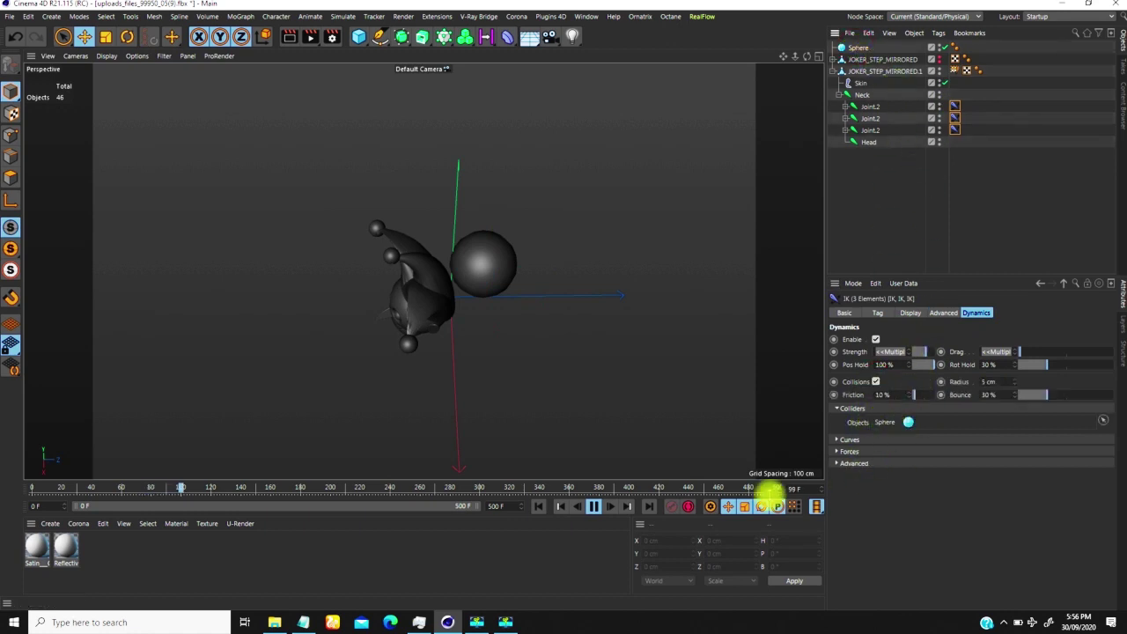
- Move and rotate the Neck joint near the sphere during playback to test the spikes' collisions, then clear the selection
left_click_drag(410, 332, 502, 283, "alt")
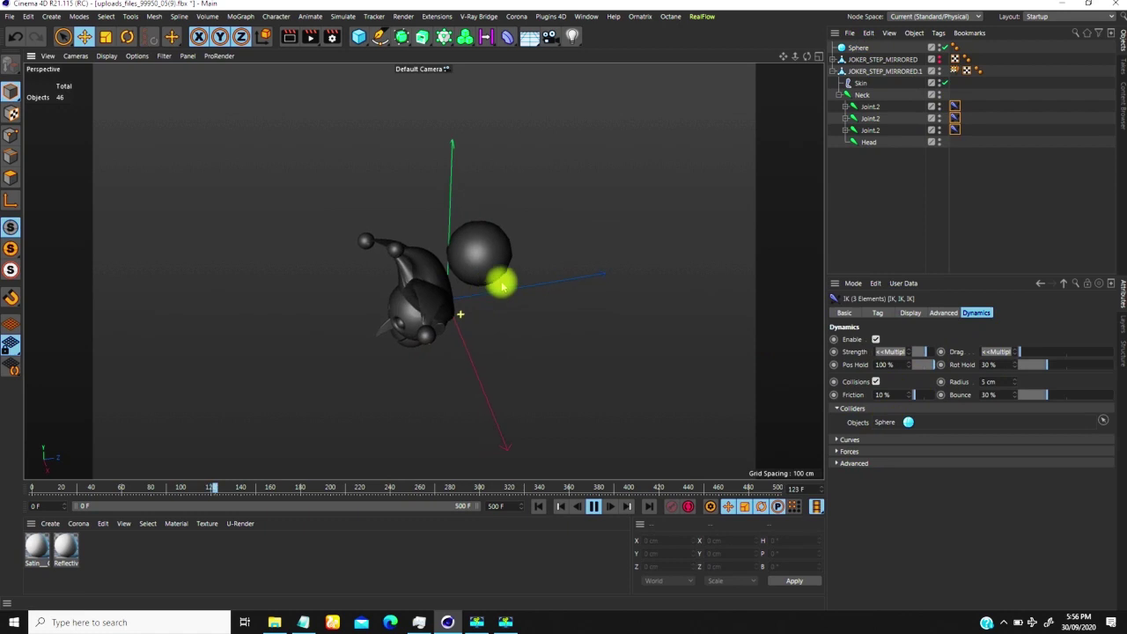
left_click(848, 95)
left_click_drag(443, 341, 351, 383)
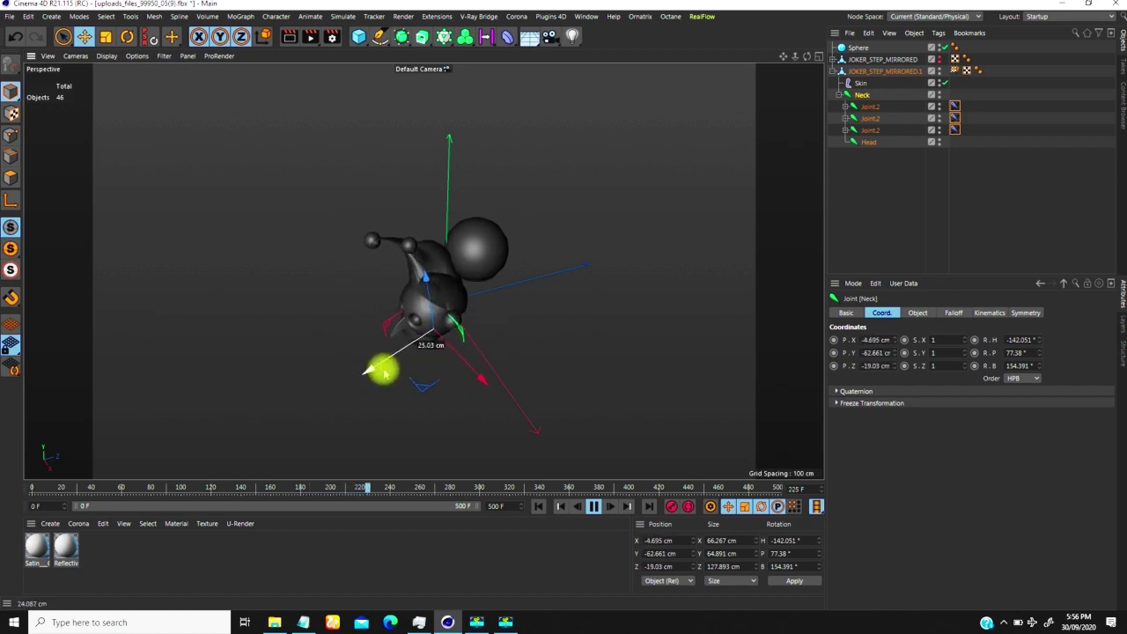
key("r")
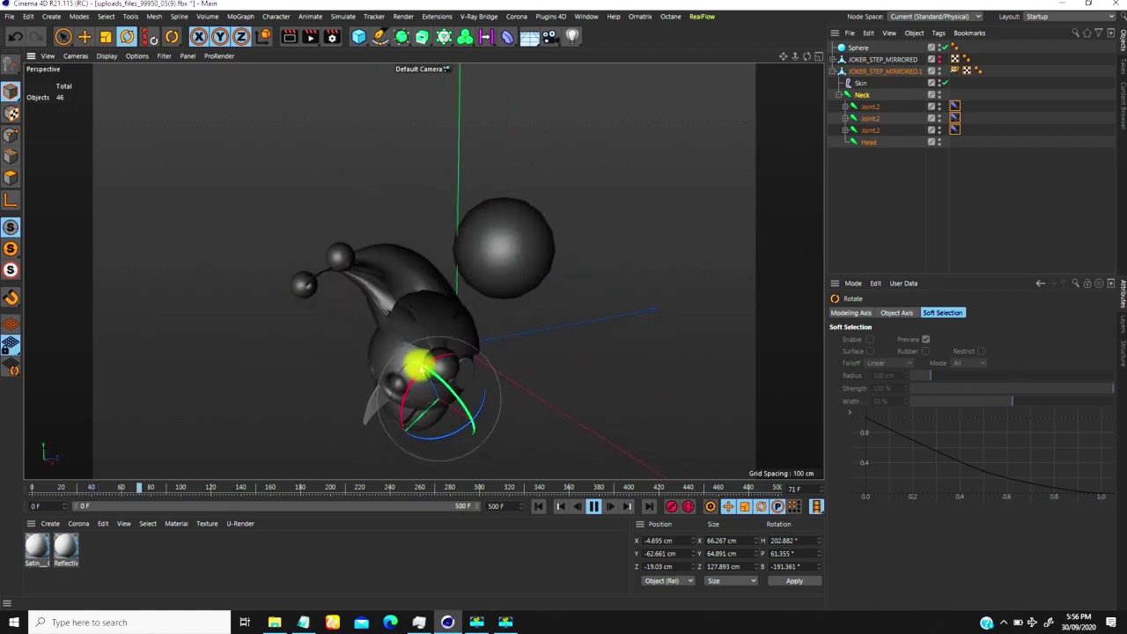
left_click(875, 190)
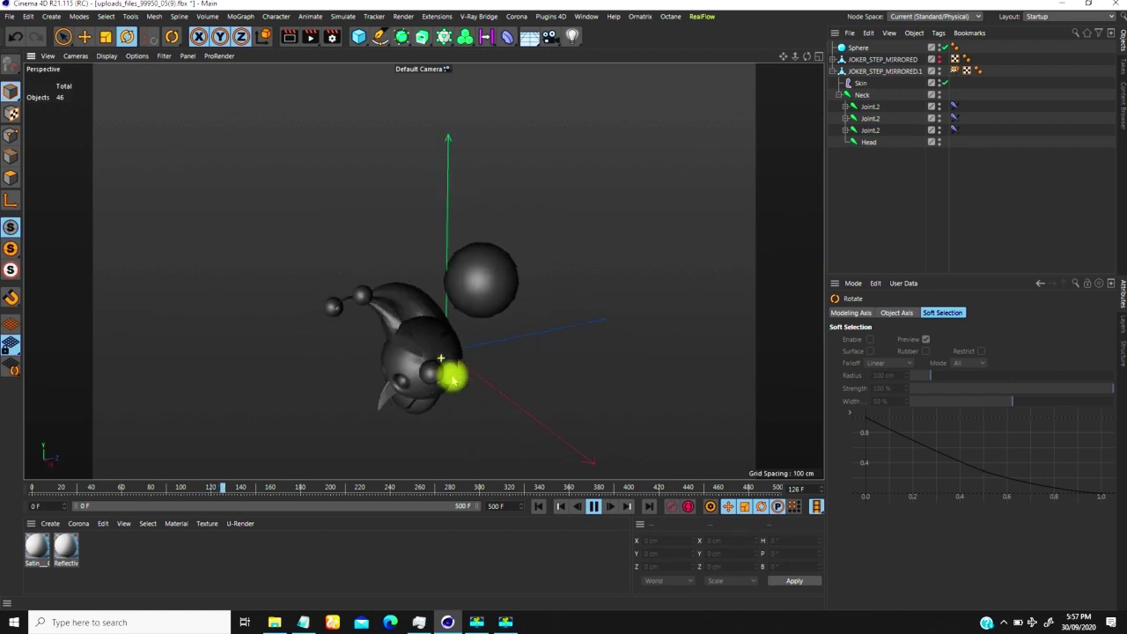